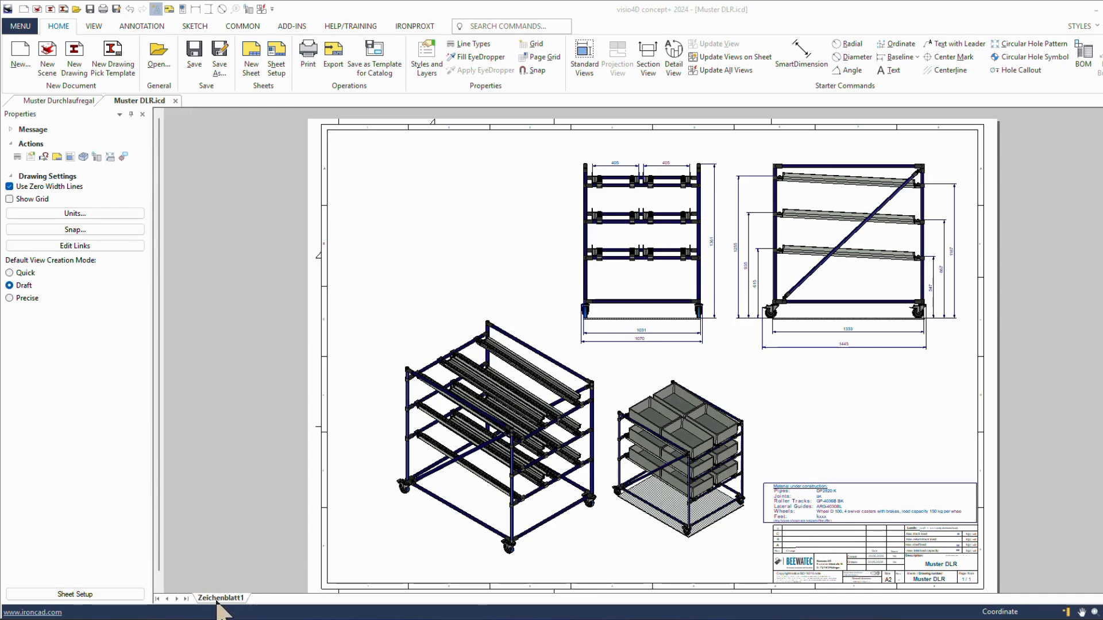
# Step: Add a new sheet to the drawing from the BeeWaTec - Auto template D-A2_EN-DE
pyautogui.rightClick(217, 599)
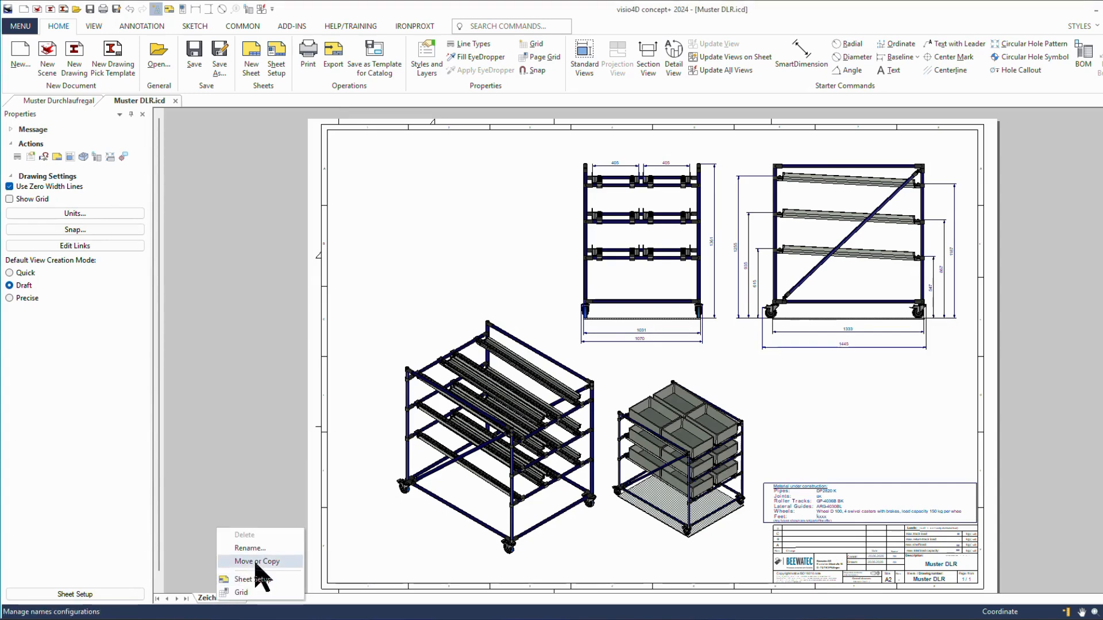
pyautogui.click(244, 429)
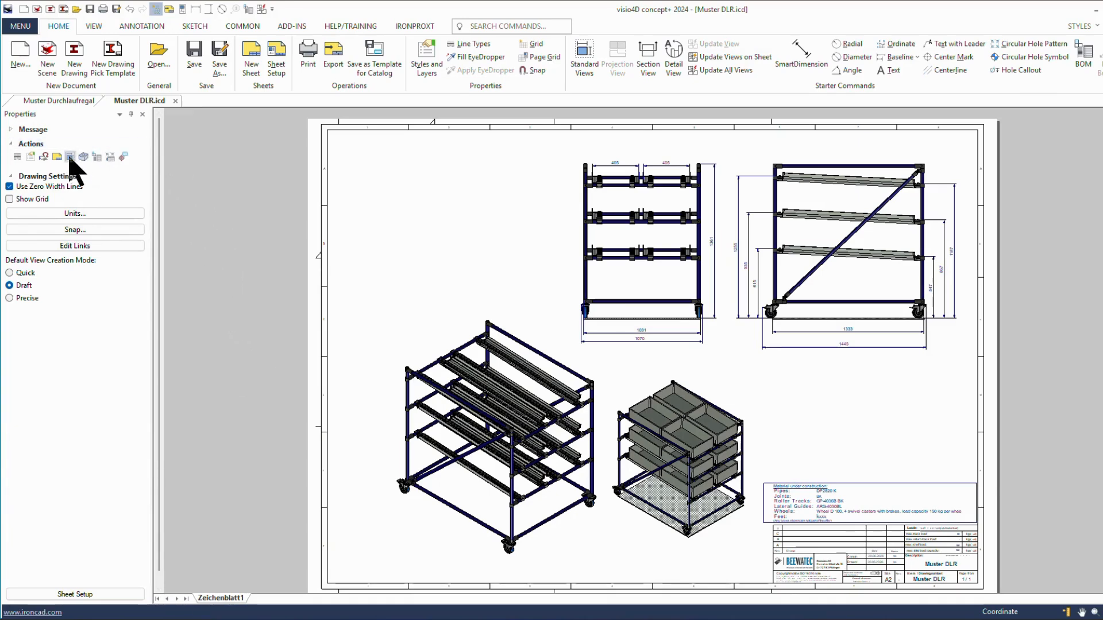
pyautogui.click(57, 157)
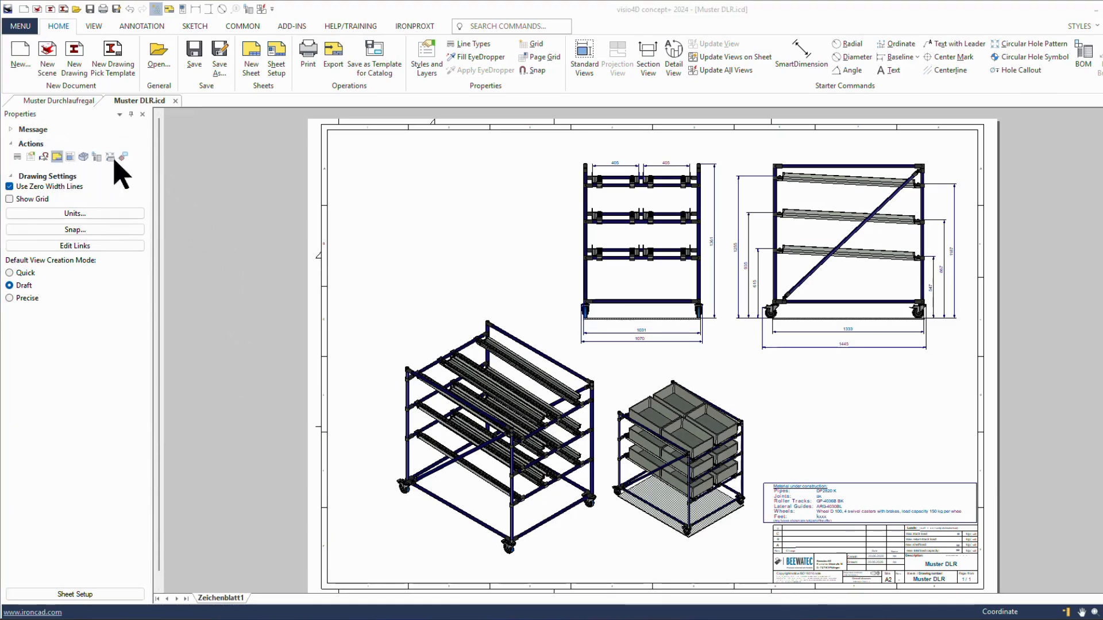
pyautogui.click(497, 208)
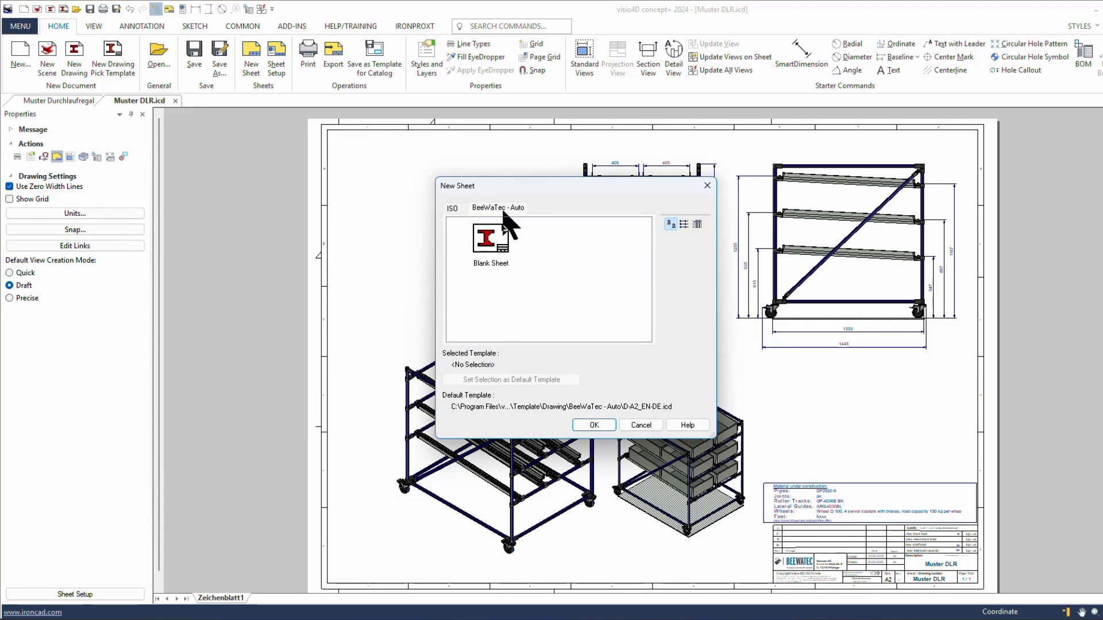
pyautogui.click(595, 253)
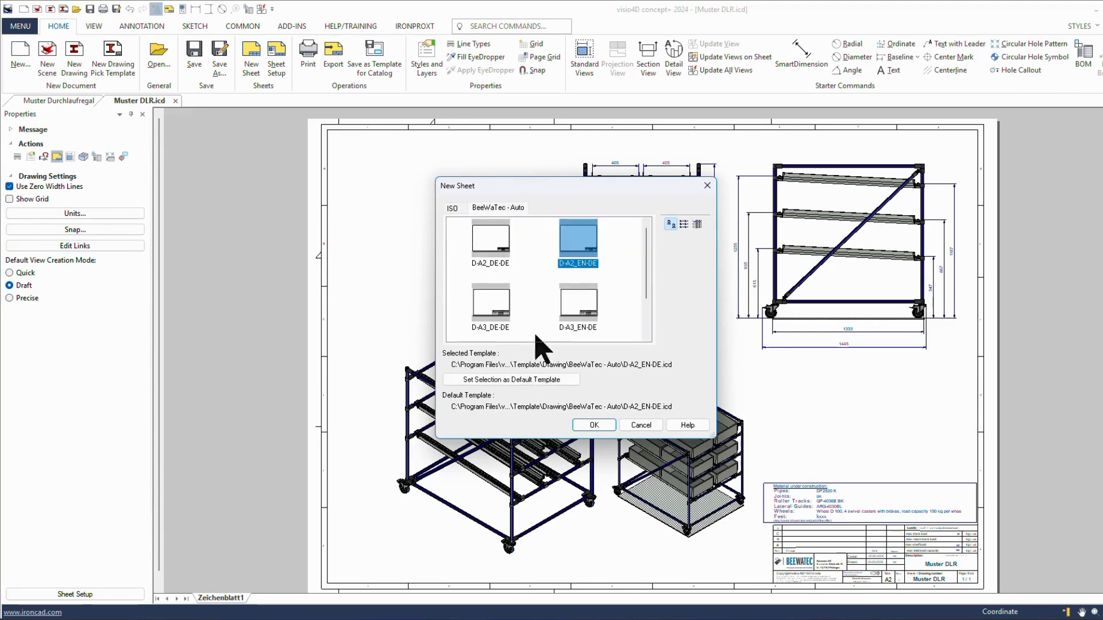
pyautogui.click(595, 426)
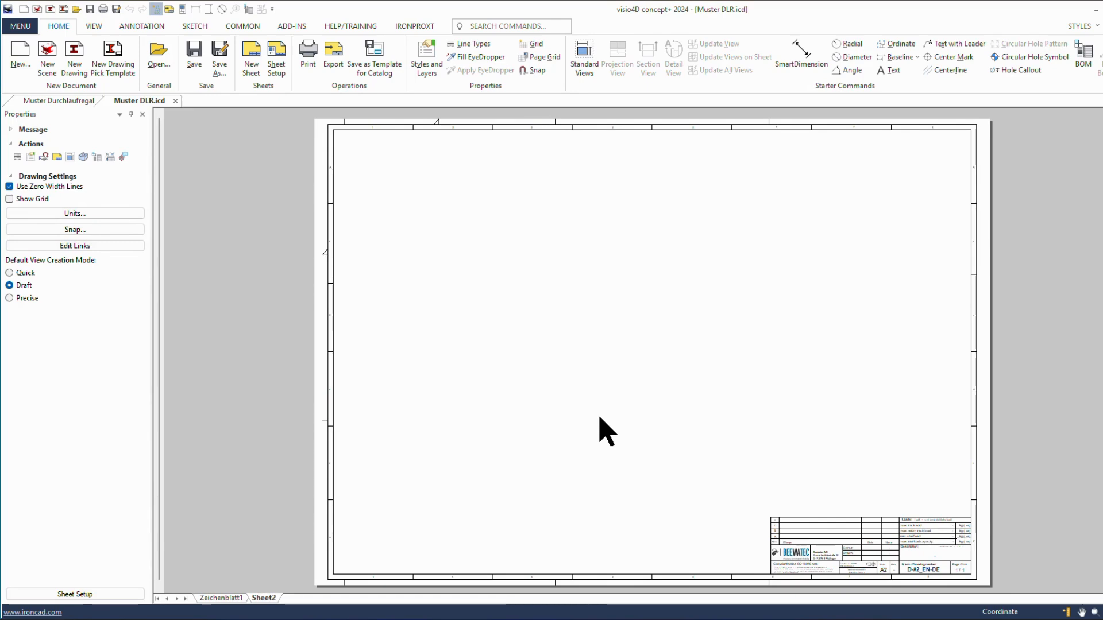
# Step: Create a T.F.L standard view of Muster Durchlaufregal.ics with shaded rendering and the Default configuration on the new sheet
pyautogui.click(69, 157)
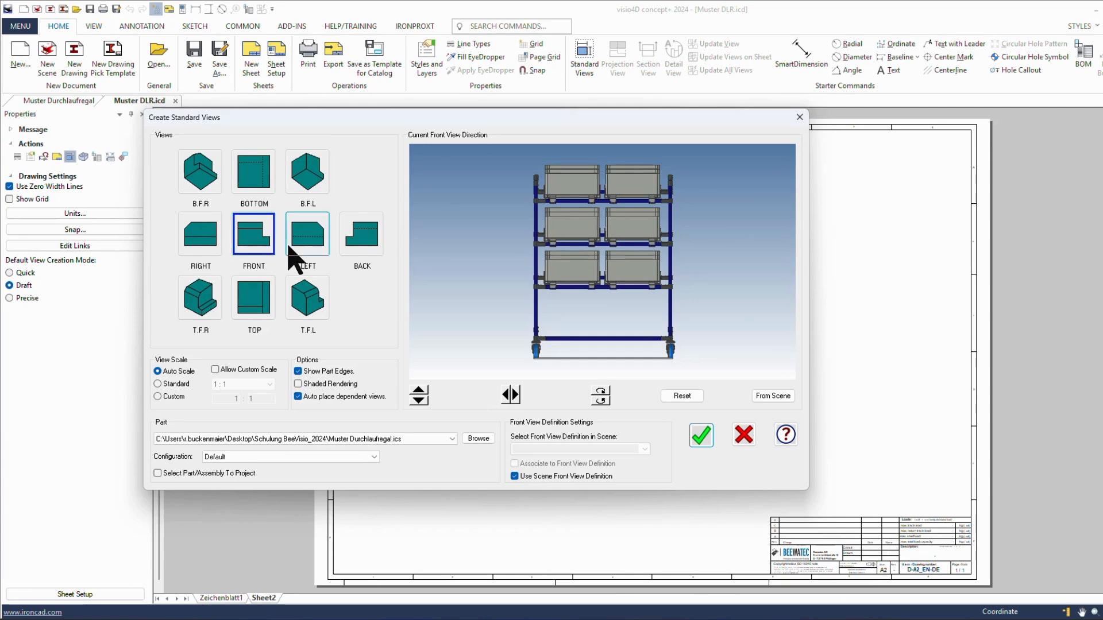
pyautogui.click(311, 305)
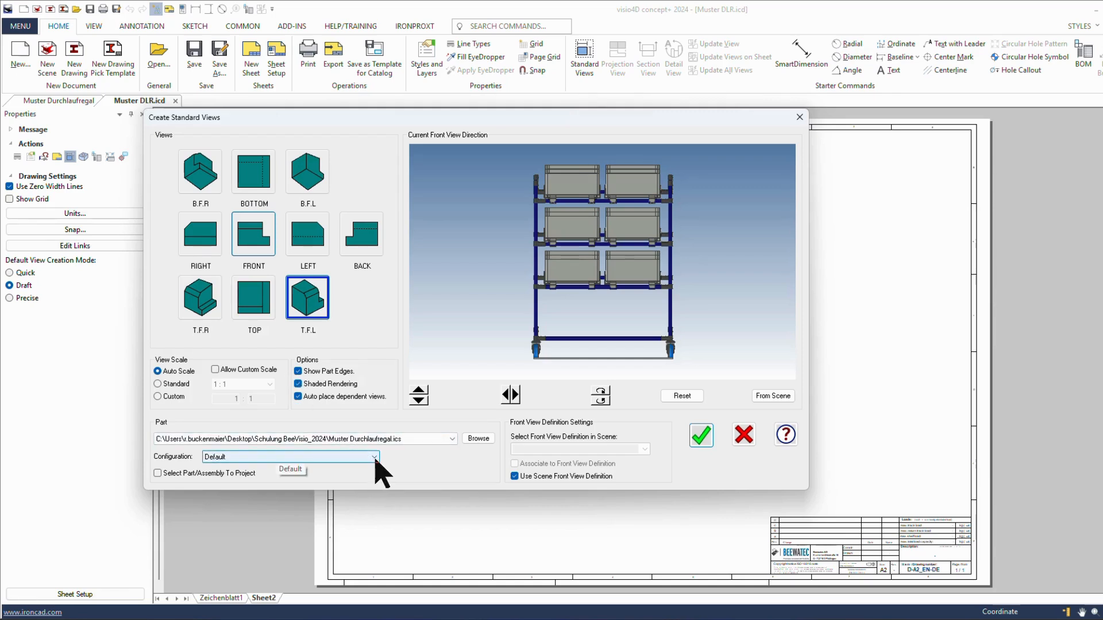
pyautogui.click(701, 435)
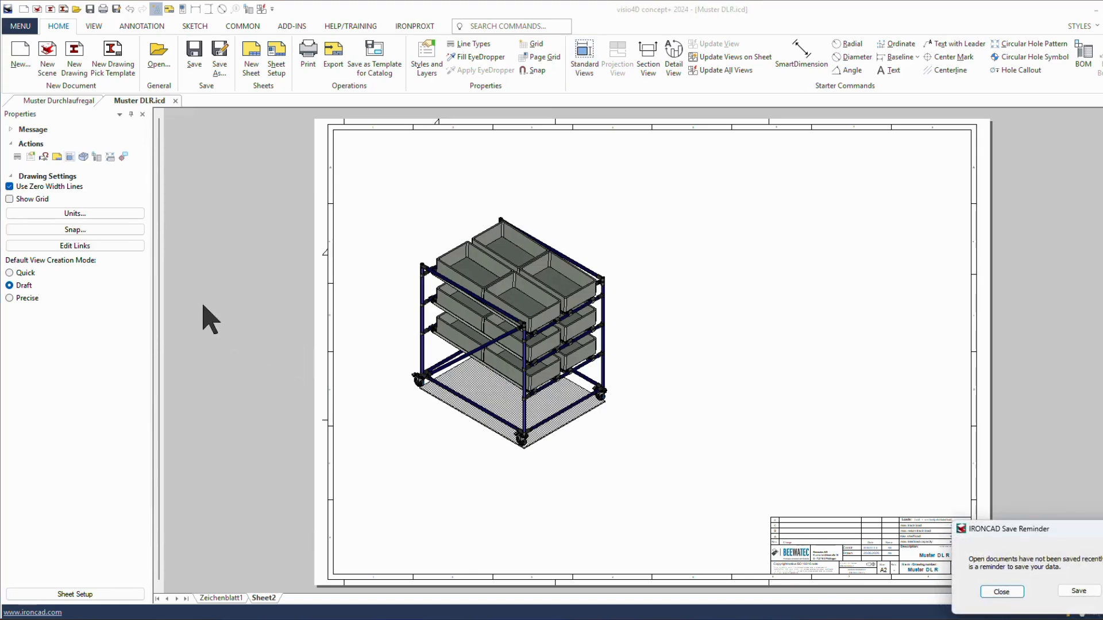
# Step: Change the T.F.L view's configuration to frame only and its standard scale to 1 : 7,50
pyautogui.click(455, 300)
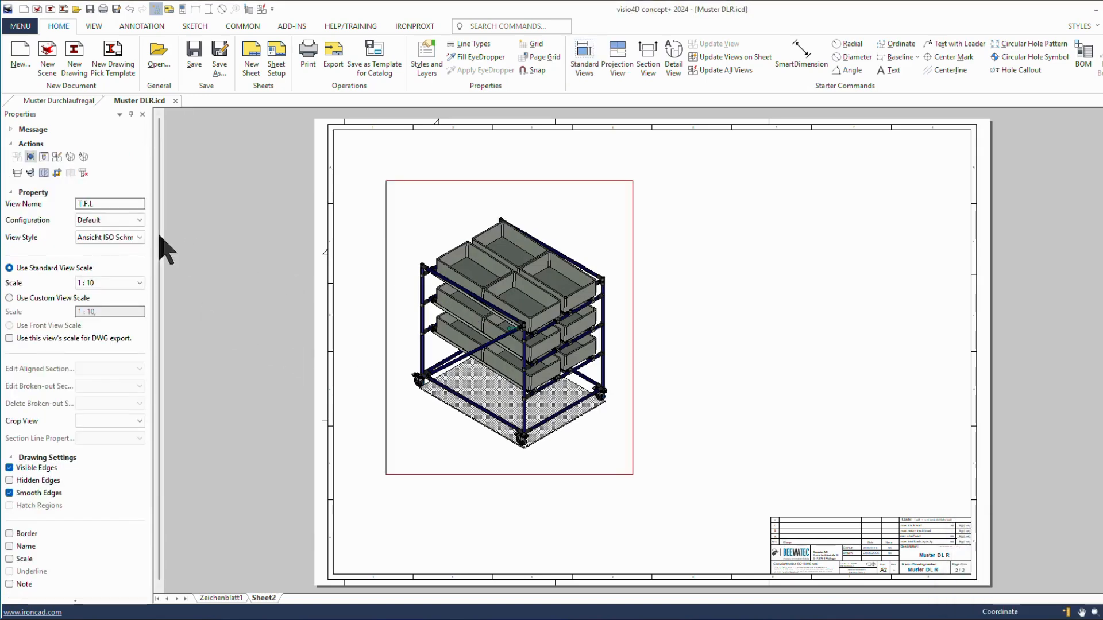
pyautogui.click(139, 221)
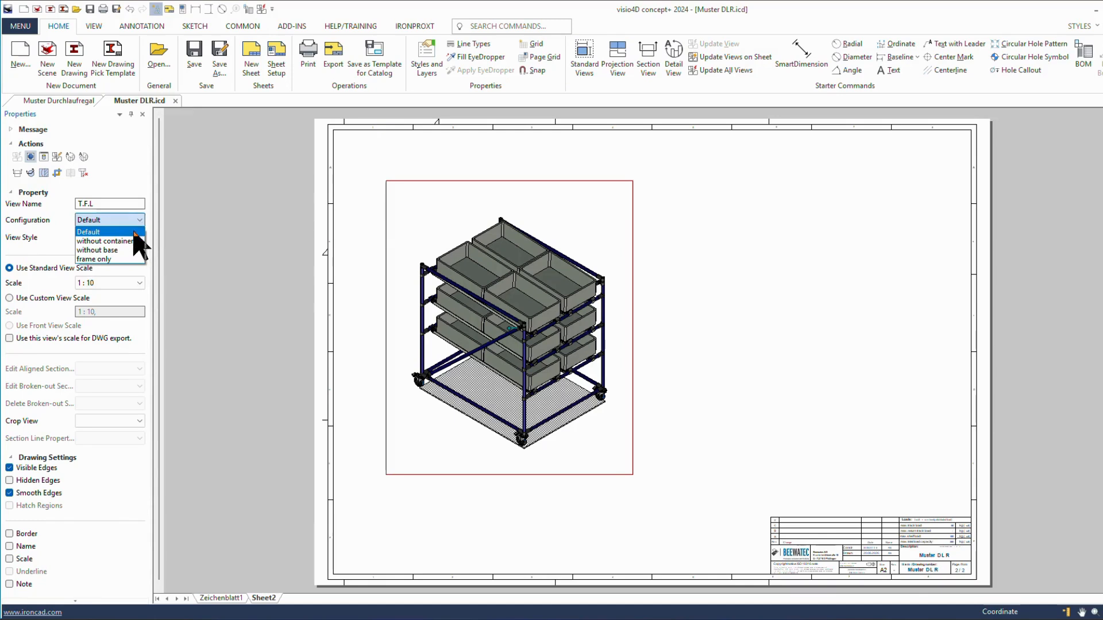
pyautogui.click(97, 259)
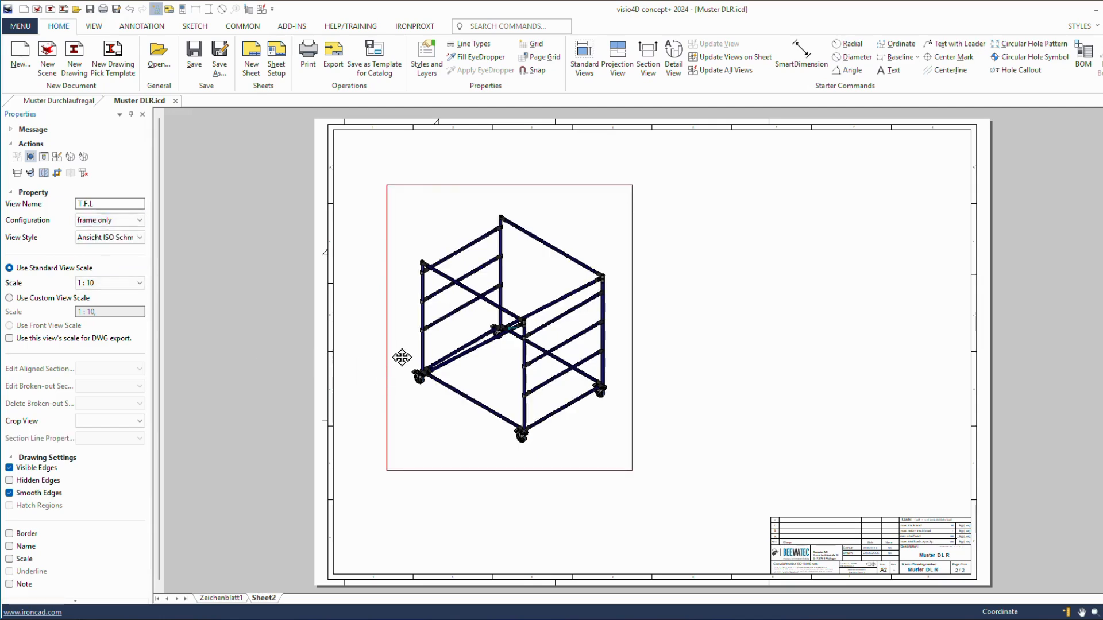
pyautogui.click(140, 284)
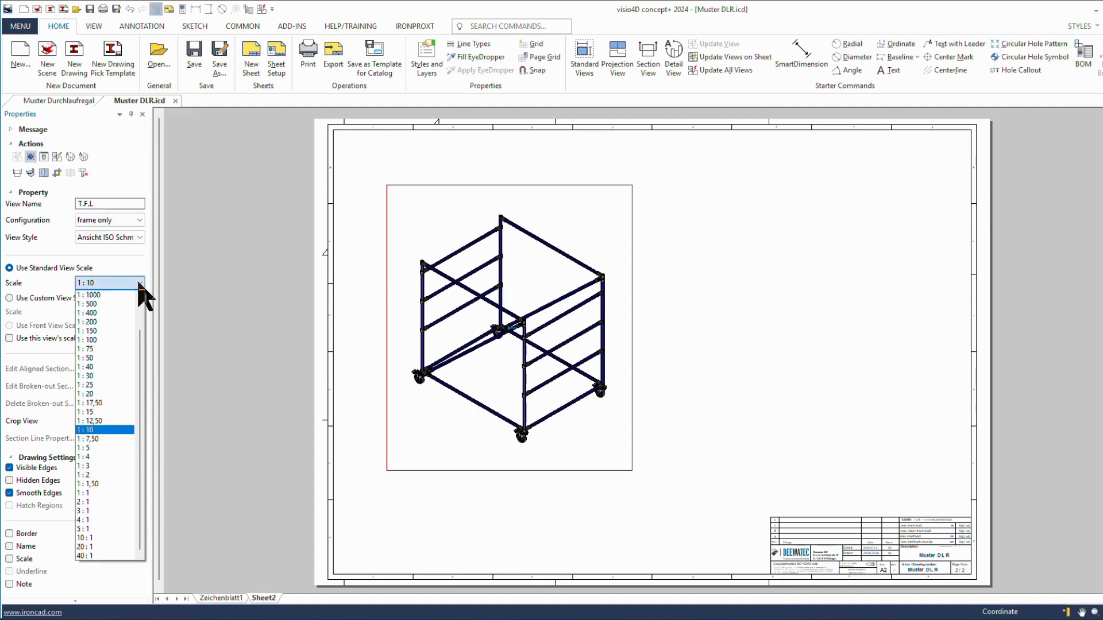
pyautogui.click(103, 438)
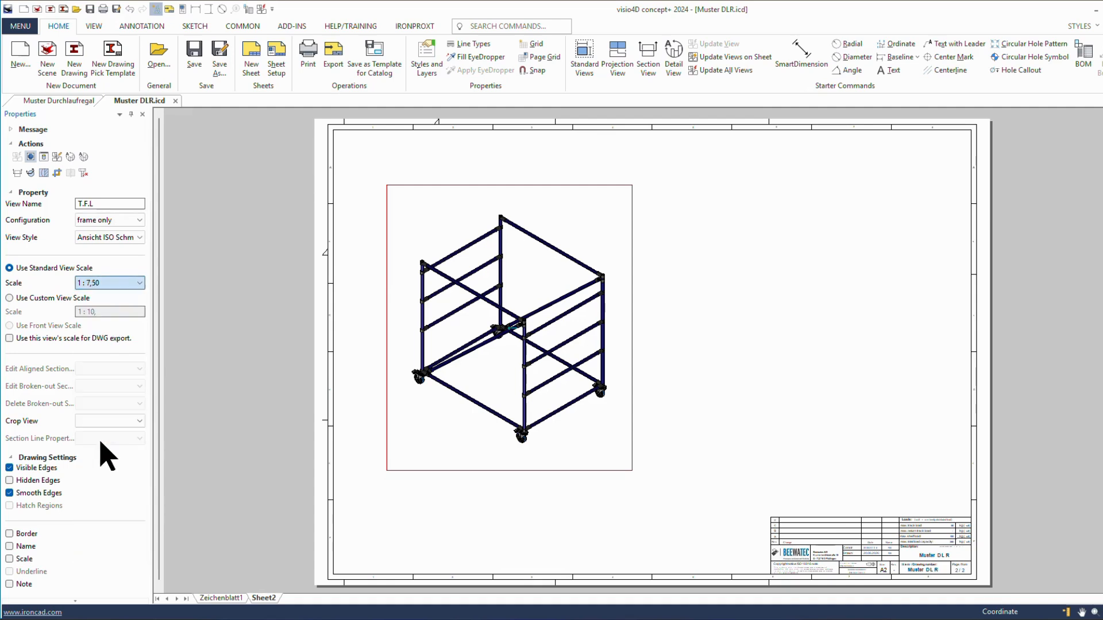
pyautogui.click(231, 409)
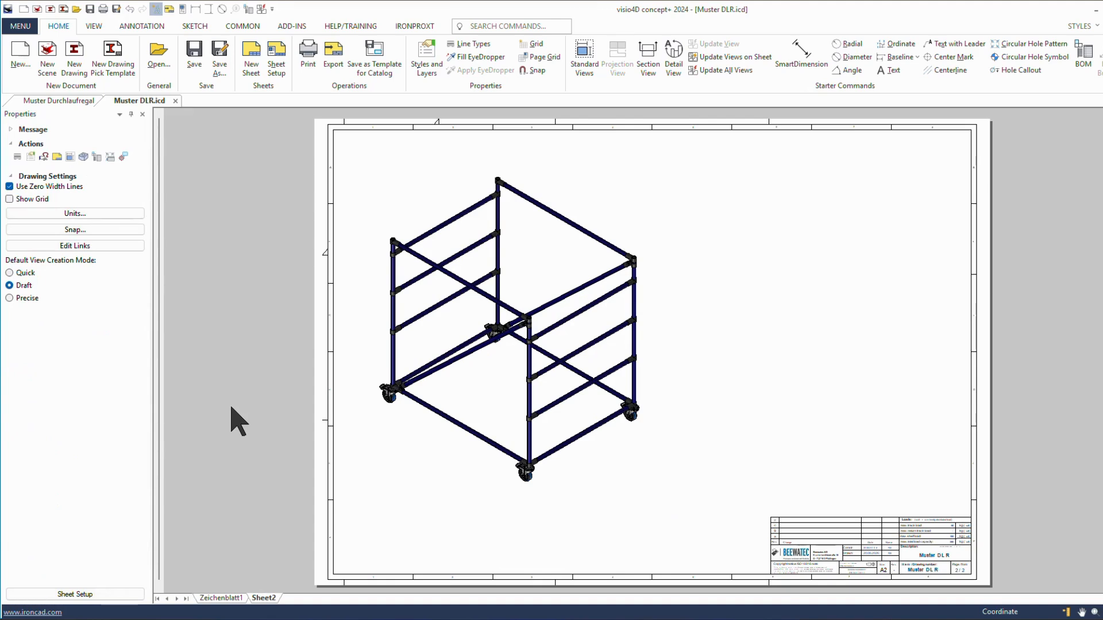
# Step: Insert an ERP-BOM_engl bill of materials for the frame only configuration and position it below the view, beside the title block
pyautogui.click(97, 157)
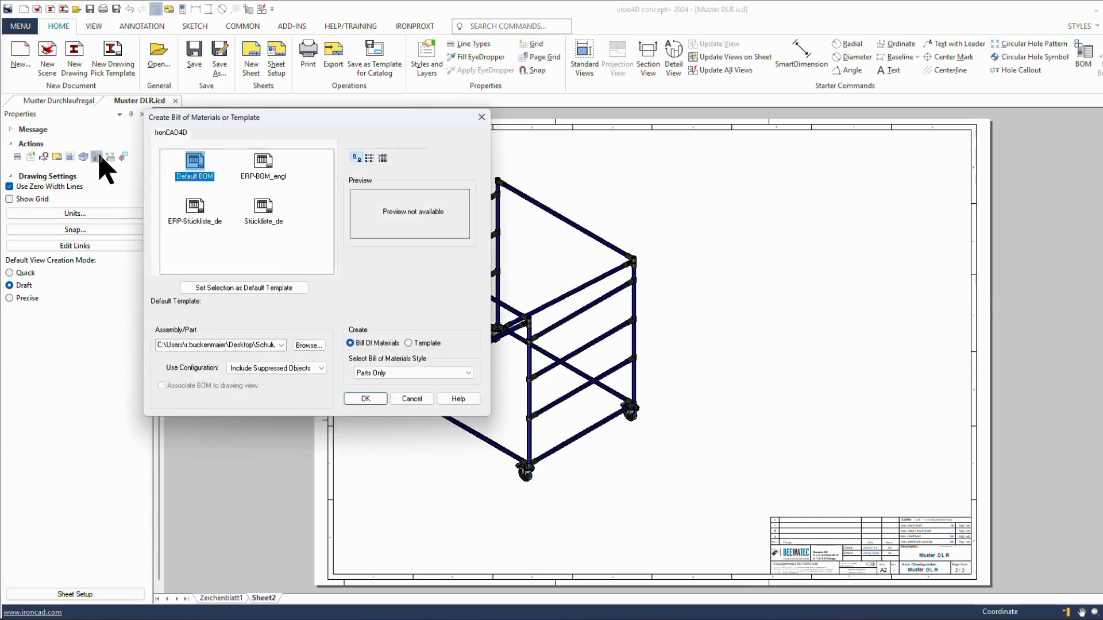
pyautogui.click(264, 164)
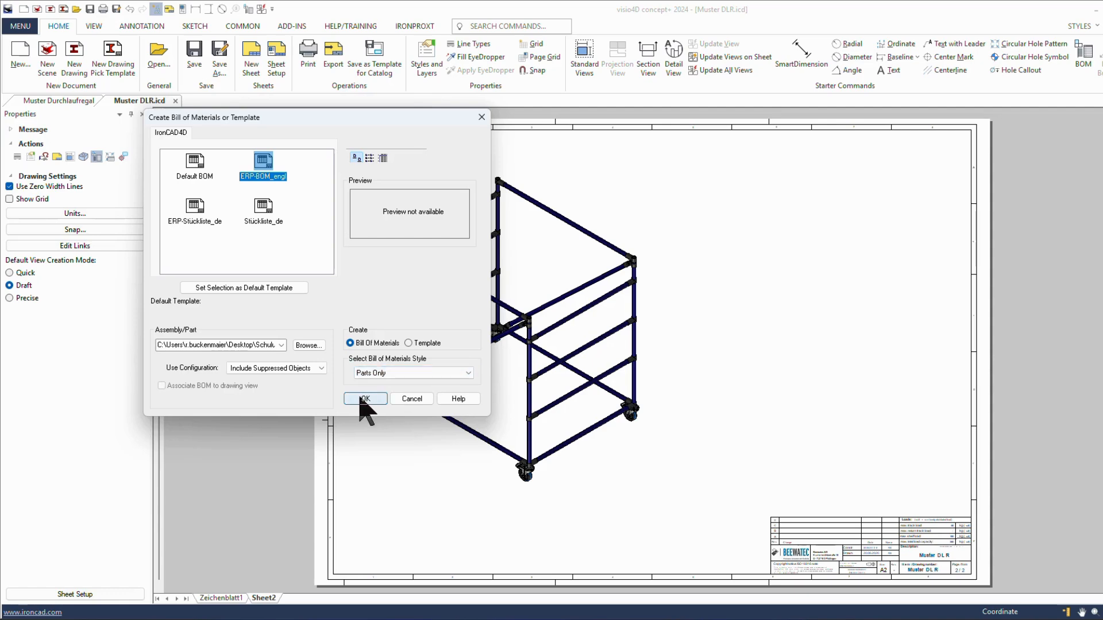
pyautogui.click(320, 368)
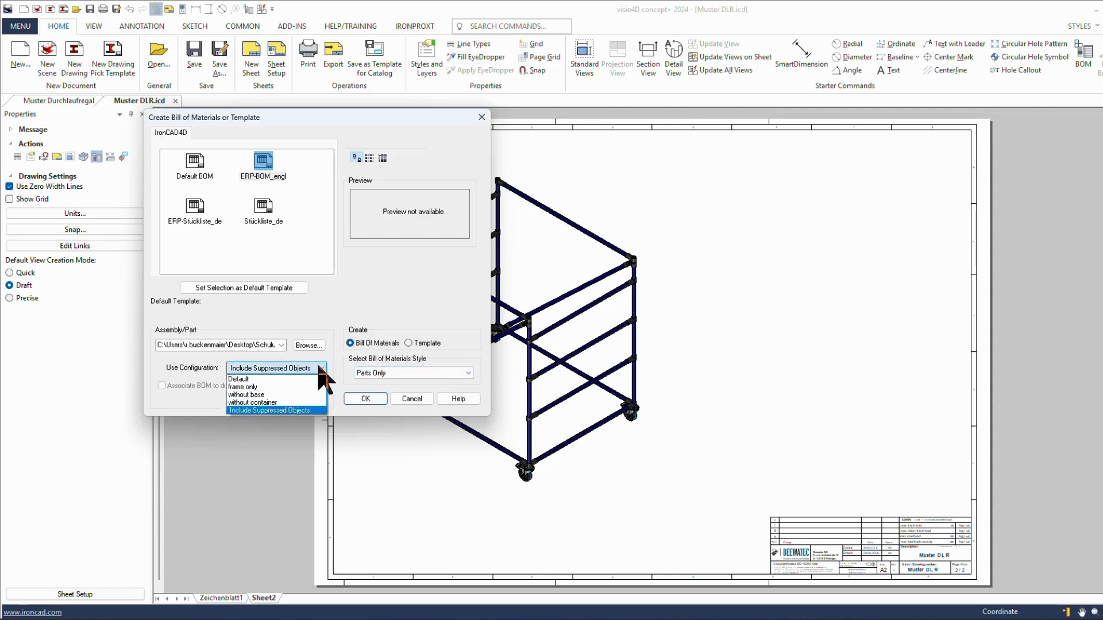
pyautogui.click(251, 387)
pyautogui.click(365, 399)
pyautogui.click(571, 374)
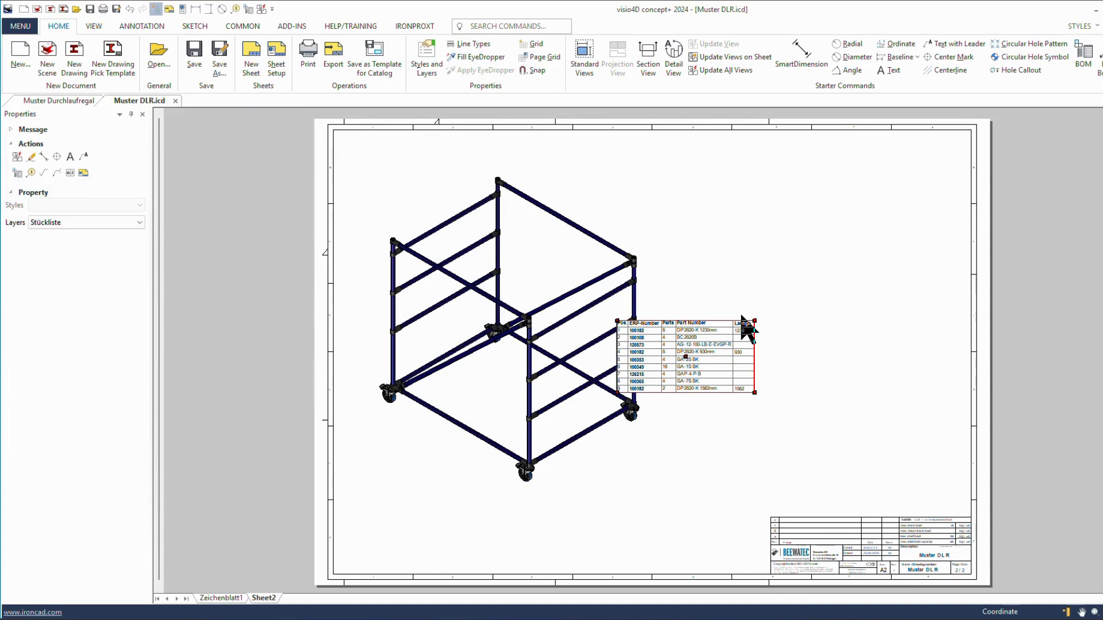
pyautogui.moveTo(683, 350); pyautogui.dragTo(727, 276)
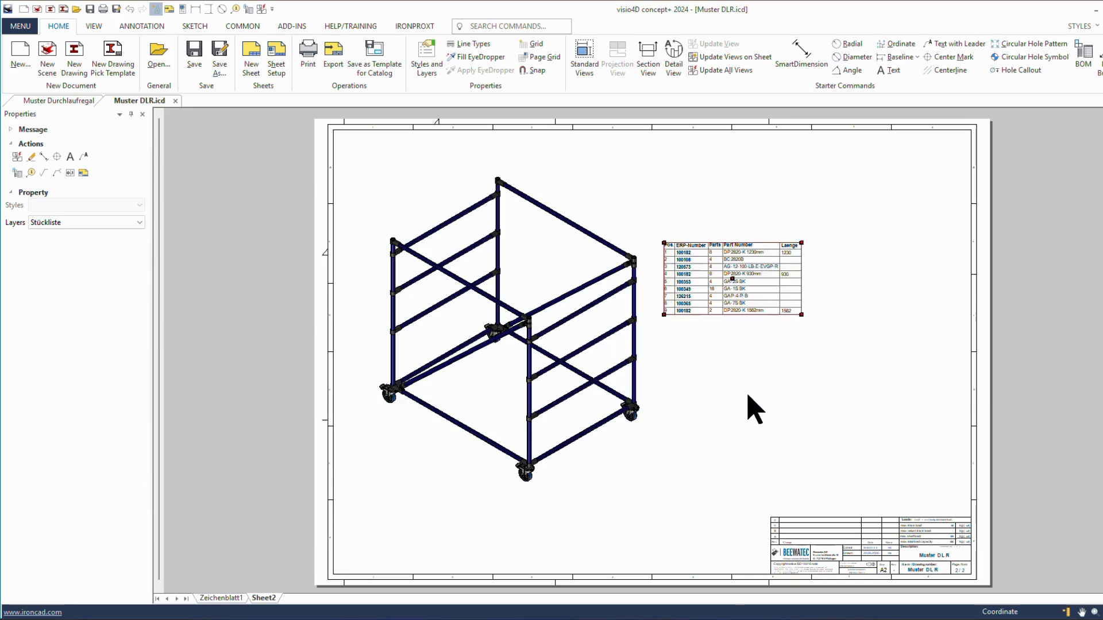
pyautogui.moveTo(747, 280); pyautogui.dragTo(704, 480)
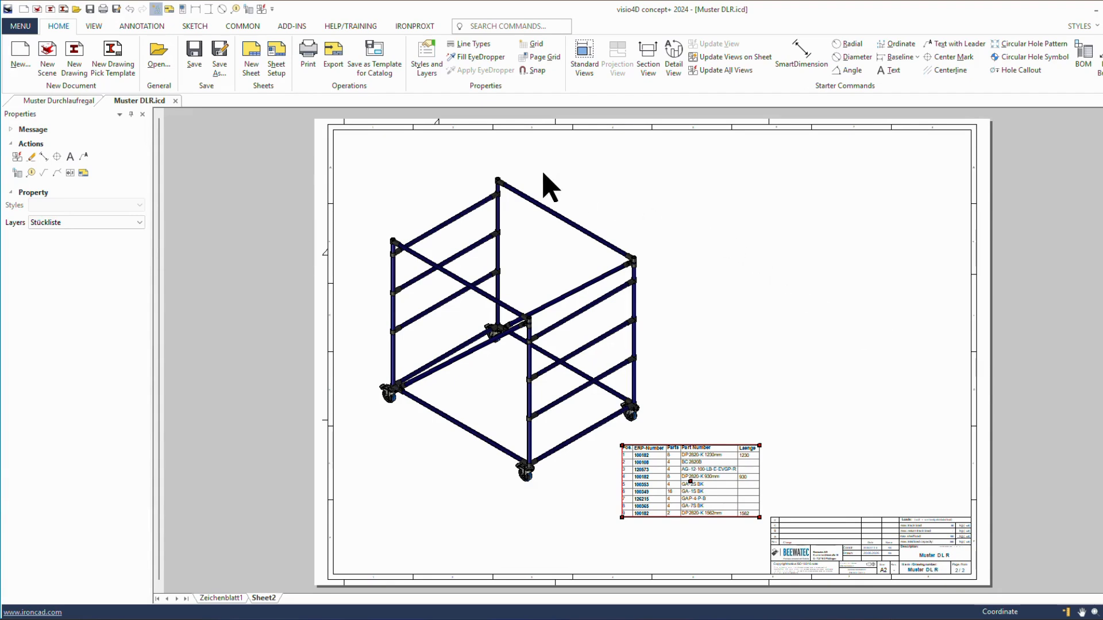
# Step: Attach item bubbles to the frame's upper 930 mm side tube, upper 1230 mm rear tube and 1562 mm diagonal tube
pyautogui.click(235, 9)
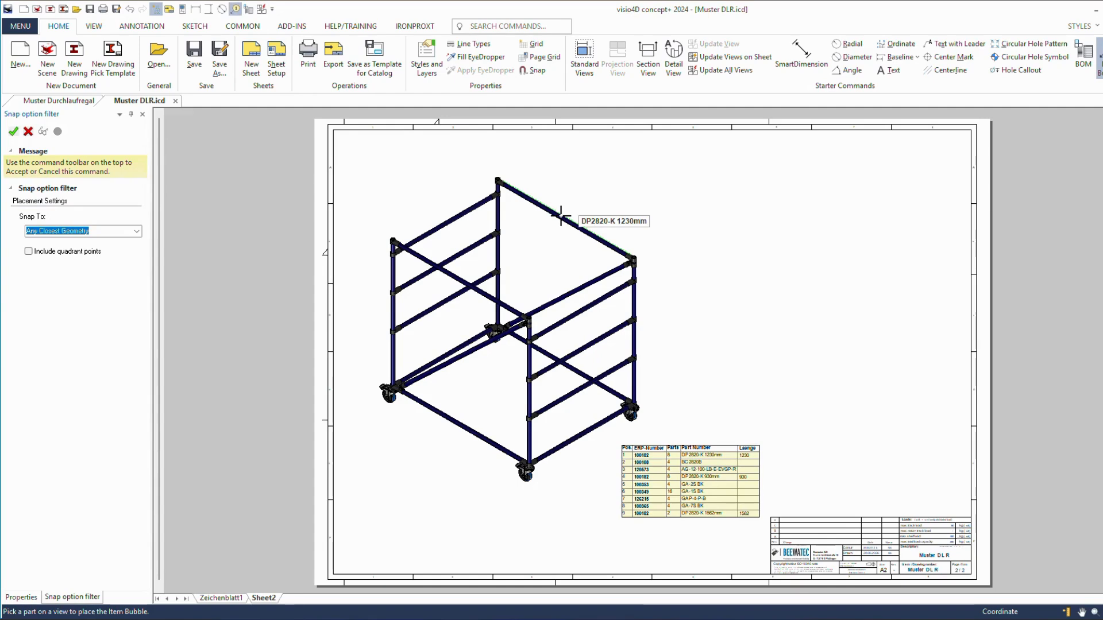
pyautogui.click(447, 224)
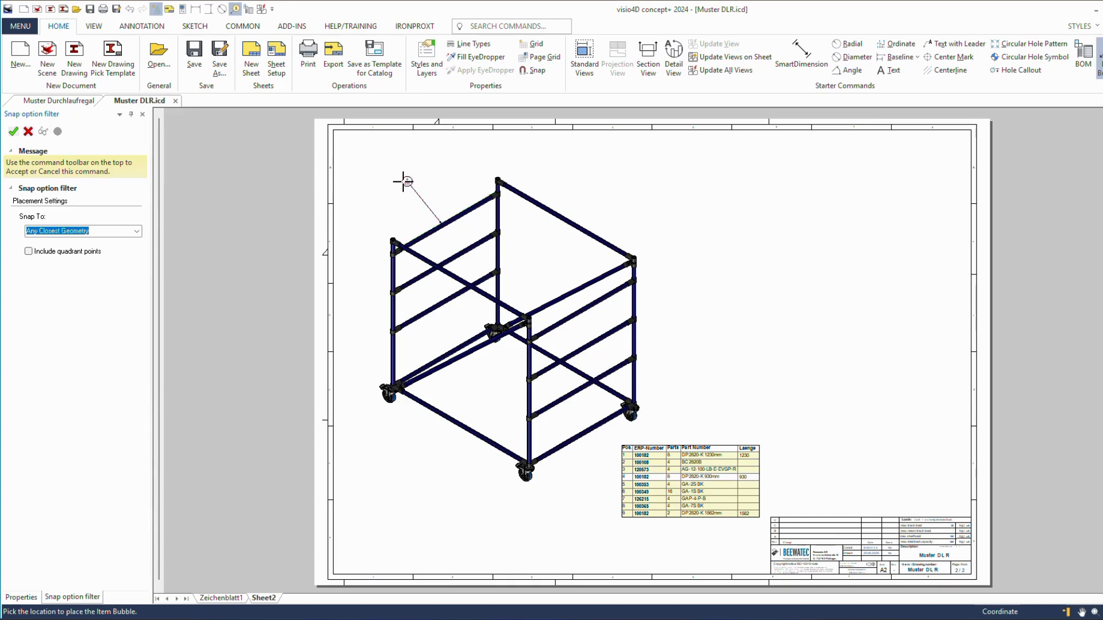
pyautogui.click(403, 182)
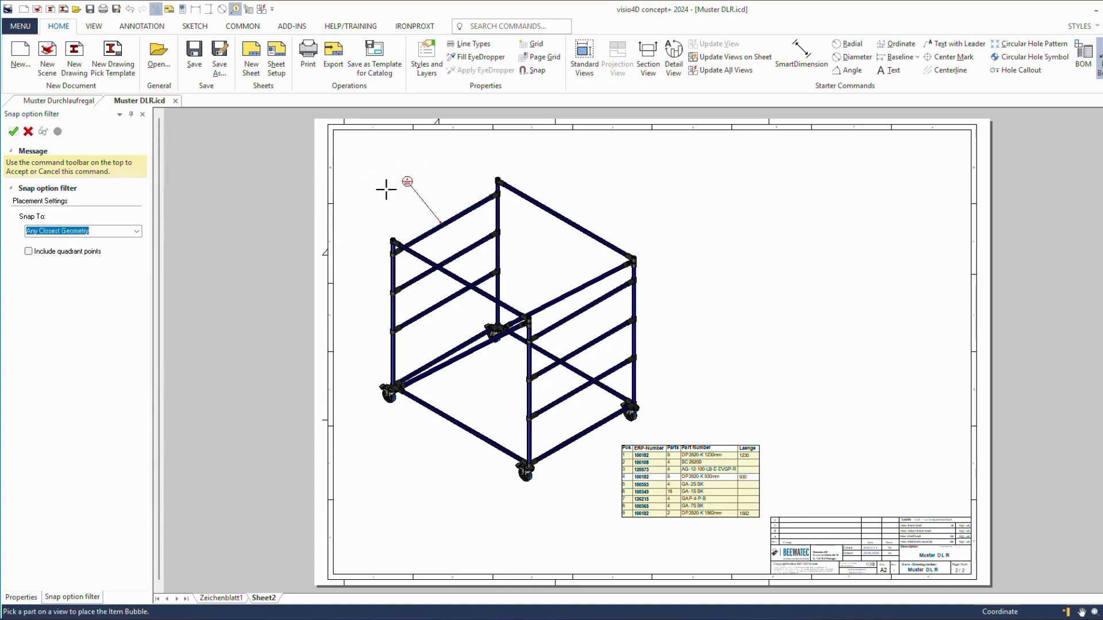
pyautogui.click(530, 201)
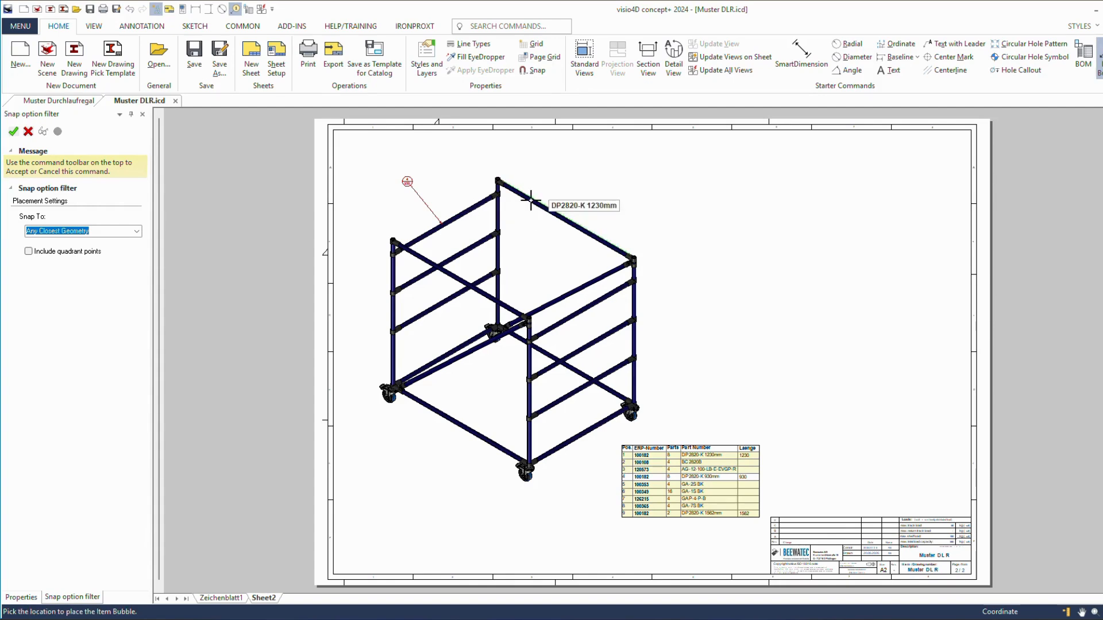
pyautogui.click(543, 161)
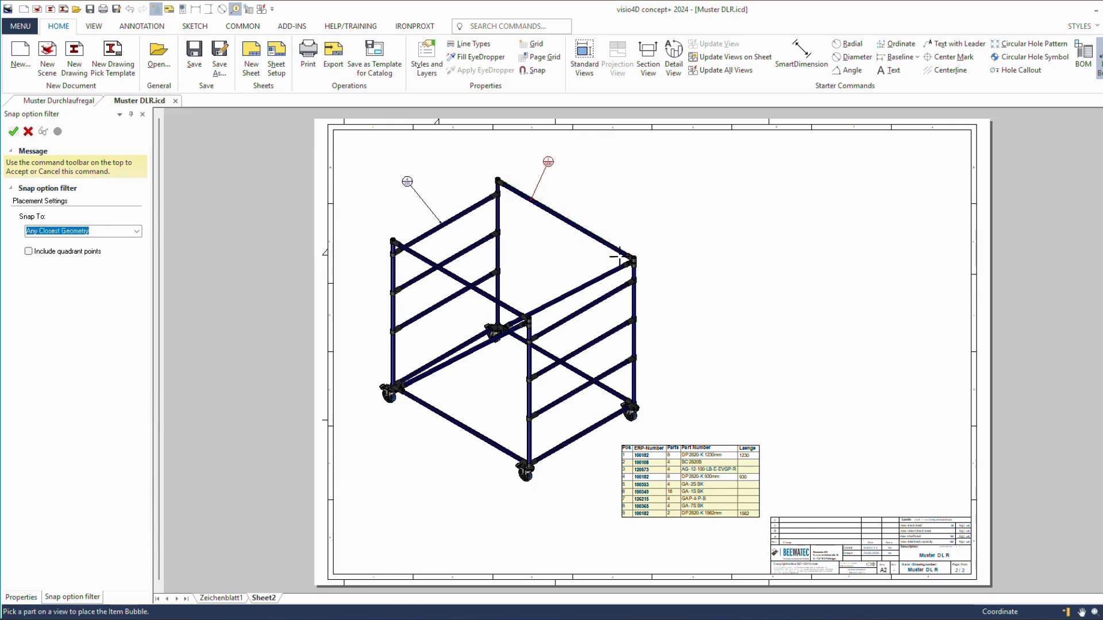
pyautogui.click(607, 274)
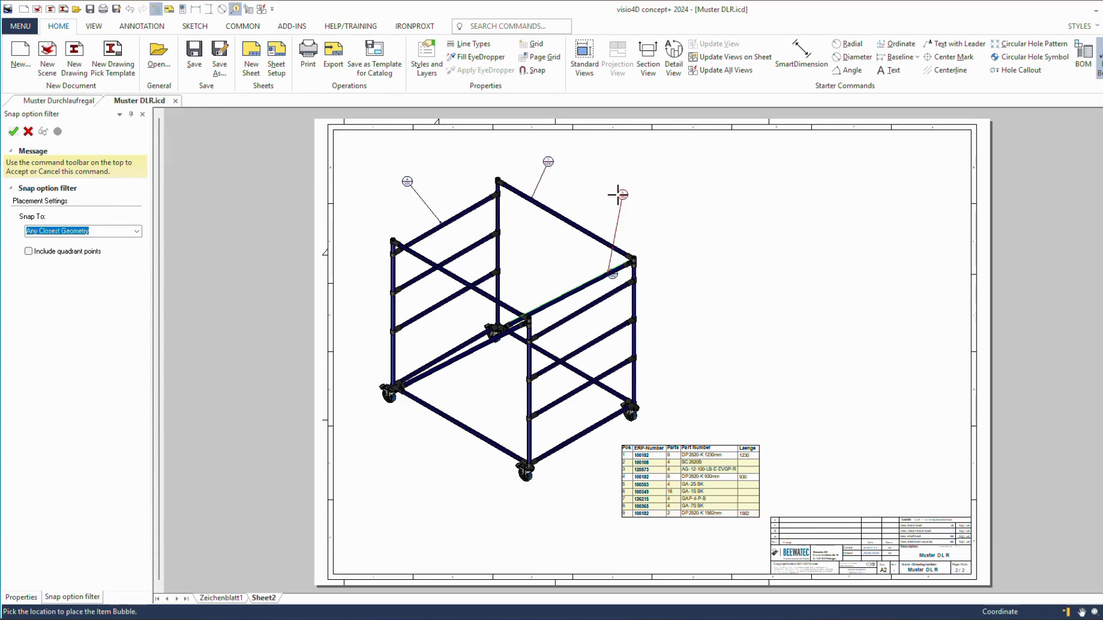
pyautogui.click(619, 192)
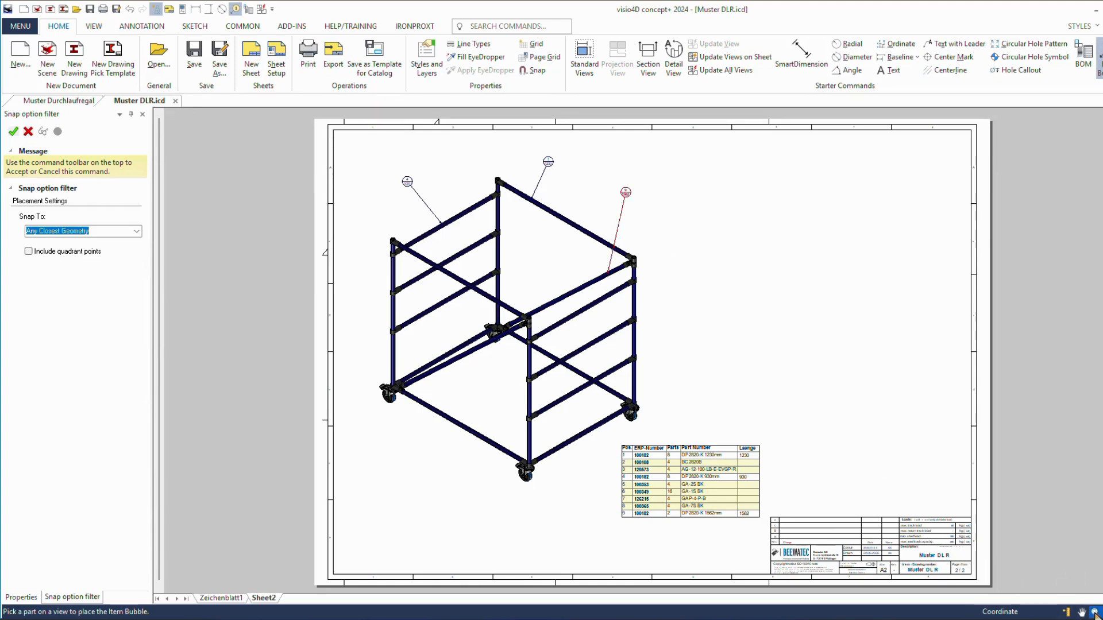
# Step: Examine the item bubbles' numbers and lengths up close against the positions in the bill of materials
pyautogui.moveTo(687, 145)
pyautogui.mouseDown()
pyautogui.moveTo(598, 179)
pyautogui.moveTo(374, 335)
pyautogui.moveTo(349, 466)
pyautogui.mouseUp()
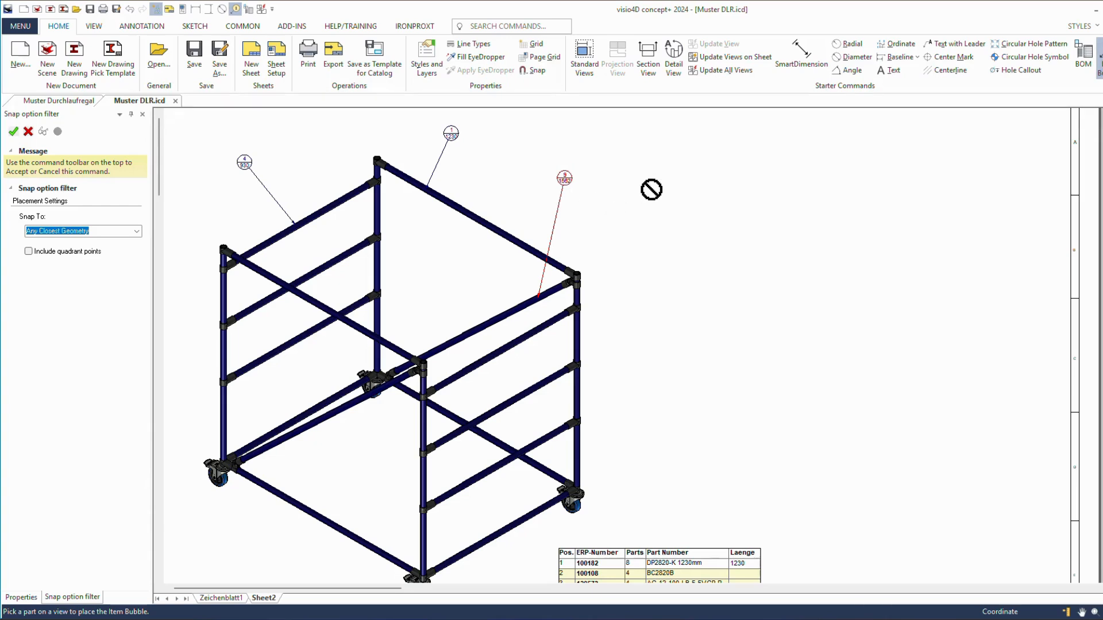
pyautogui.press('Escape')
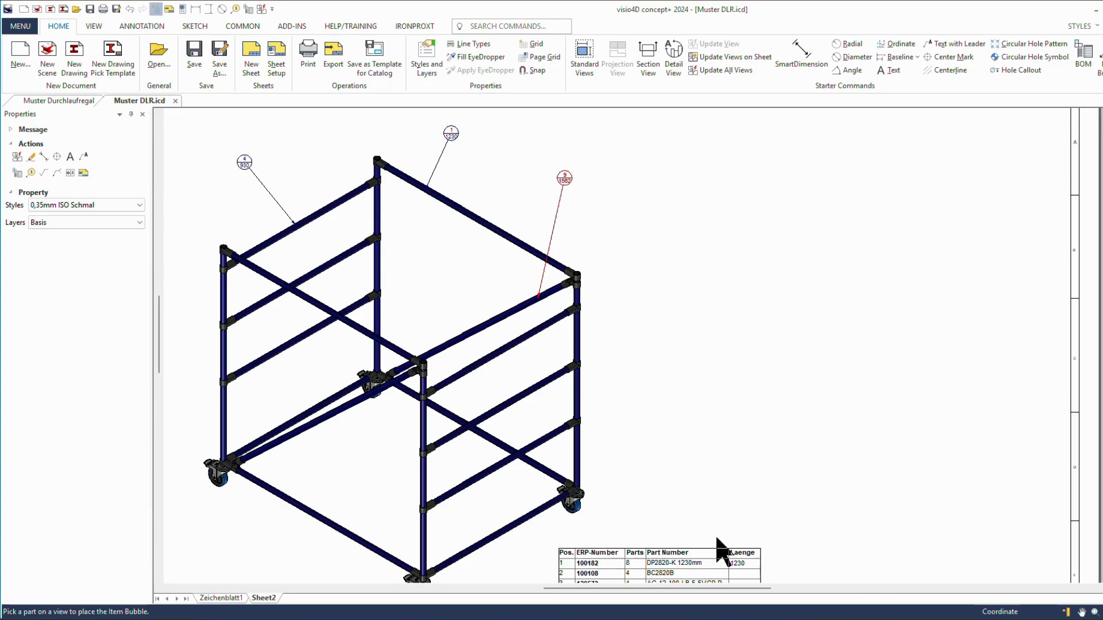
pyautogui.moveTo(716, 511); pyautogui.dragTo(719, 388, button='middle')
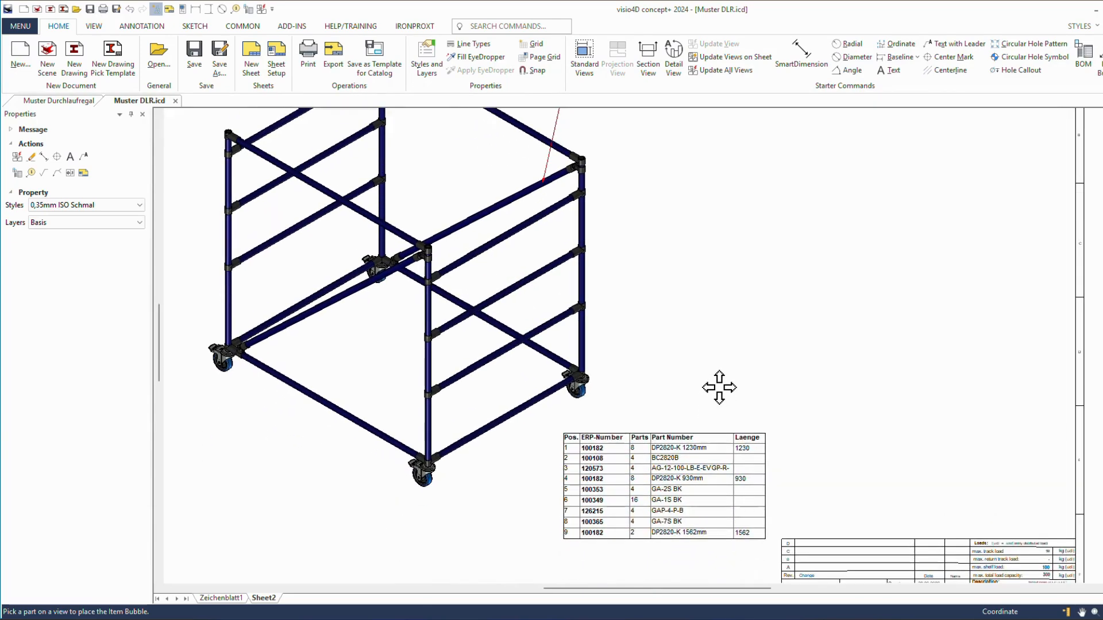
pyautogui.scroll(-1, 708, 396)
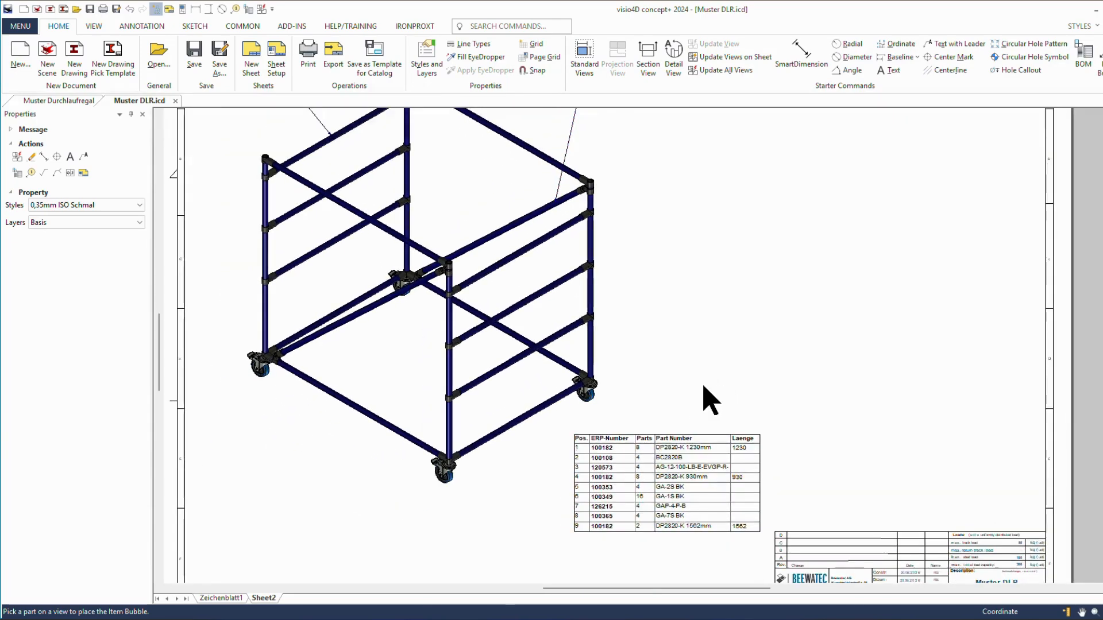
pyautogui.scroll(-1, 707, 397)
pyautogui.scroll(-1, 689, 320)
pyautogui.moveTo(684, 315); pyautogui.dragTo(683, 374, button='middle')
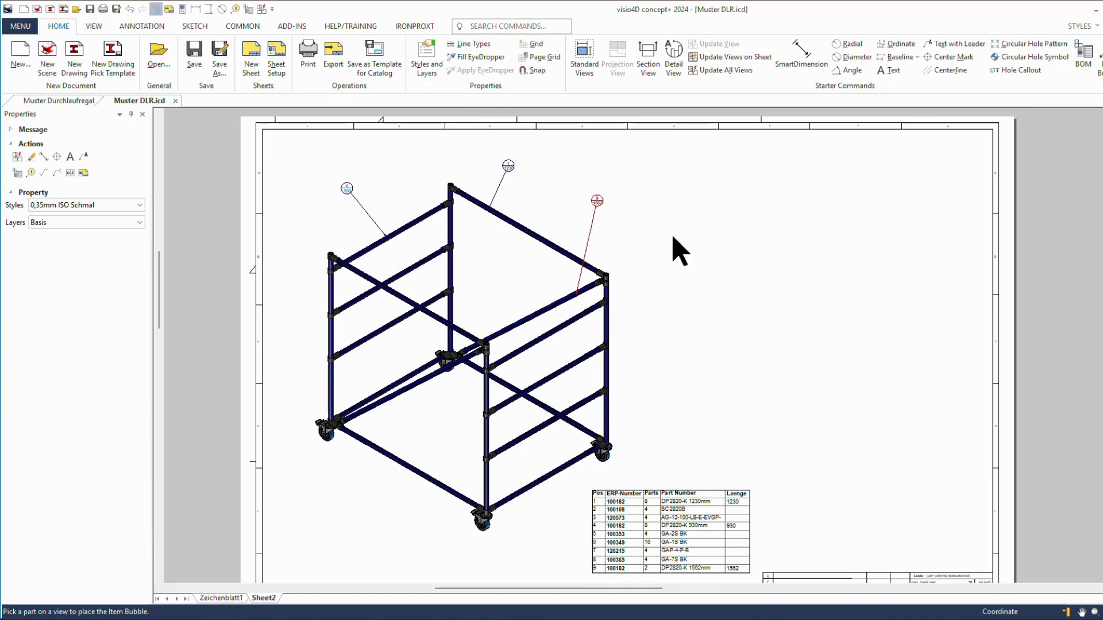
# Step: Attach item bubbles to the frame's right-hand post and to the middle, lower and bottom tubes of the right side
pyautogui.click(236, 11)
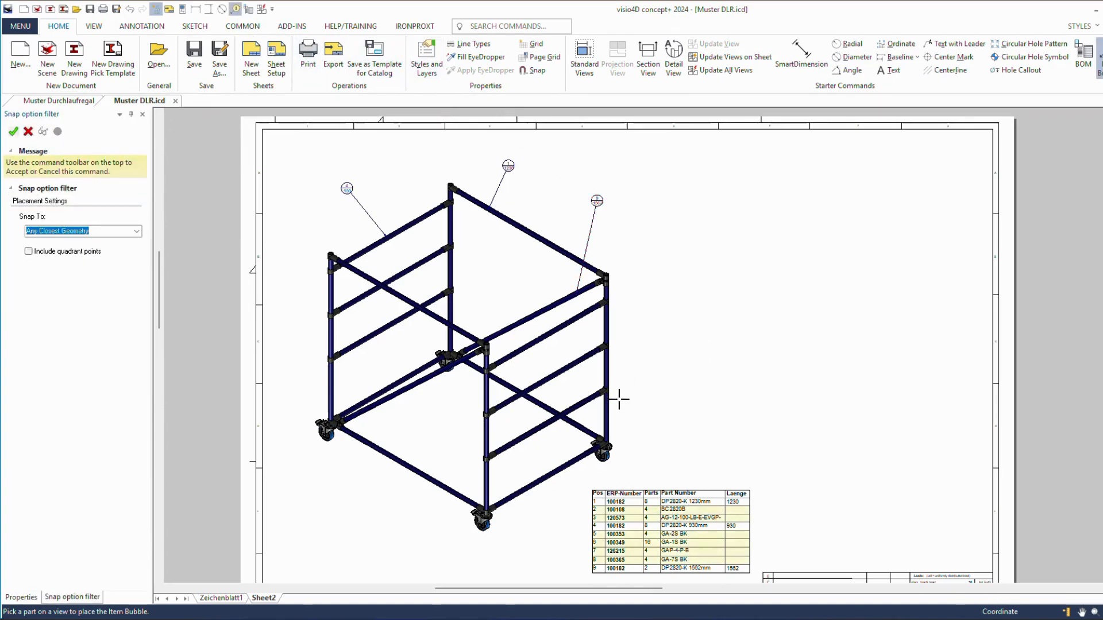
pyautogui.click(609, 372)
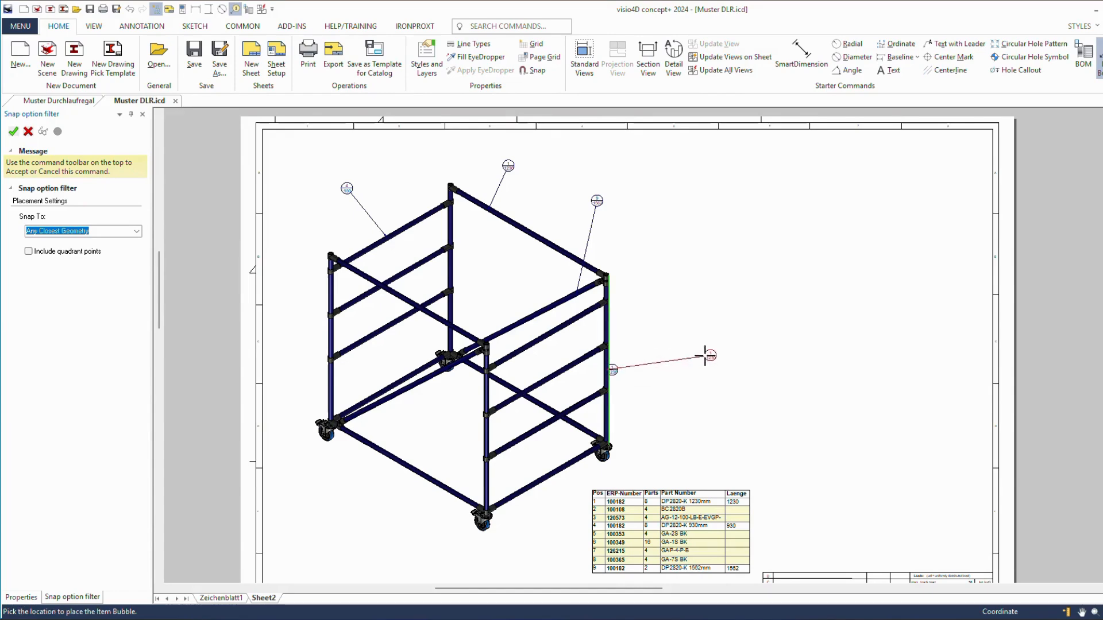
pyautogui.click(681, 346)
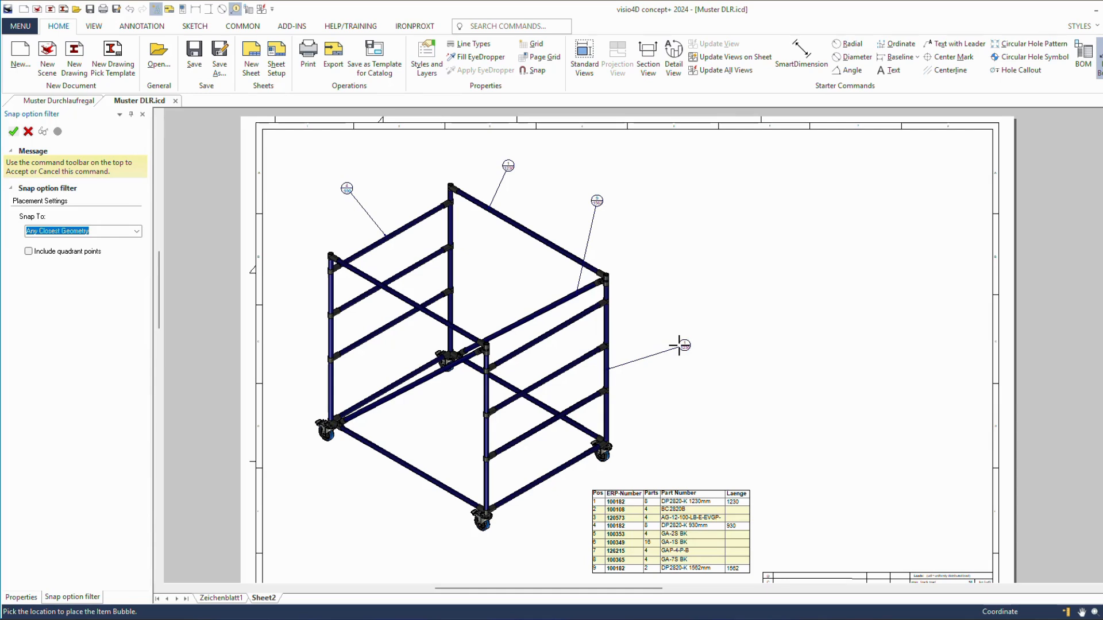
pyautogui.click(573, 370)
pyautogui.click(686, 409)
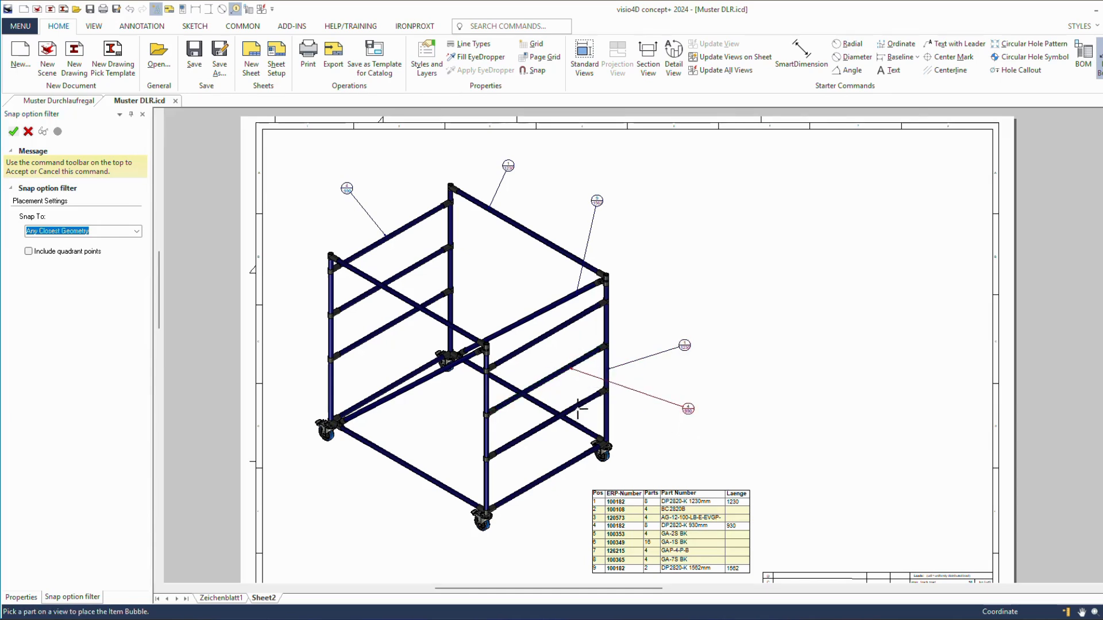
pyautogui.click(582, 408)
pyautogui.click(687, 436)
pyautogui.click(575, 465)
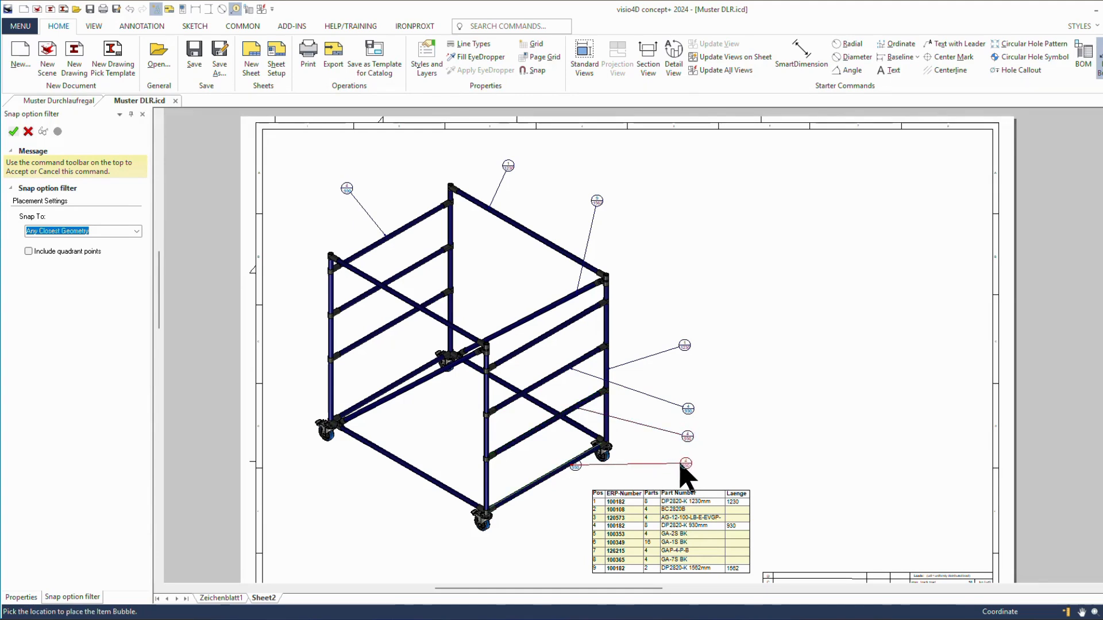
pyautogui.click(680, 467)
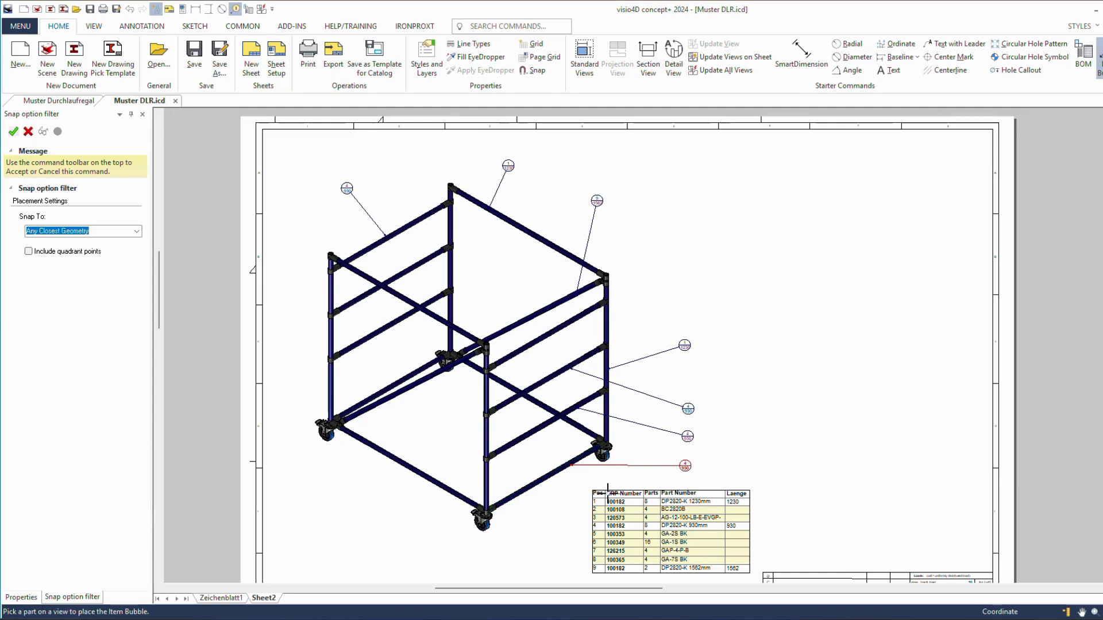
# Step: Attach item bubbles to the front bottom 1230 mm tube, second left side tube, left 1230 mm post and lower 1562 mm diagonal tube
pyautogui.click(437, 485)
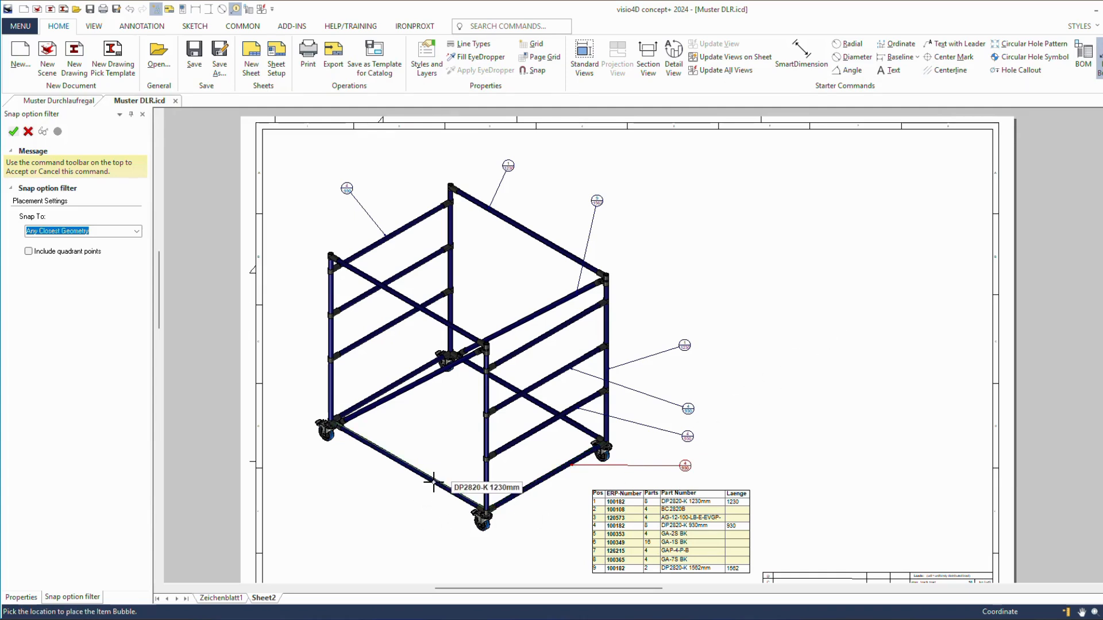
pyautogui.click(401, 516)
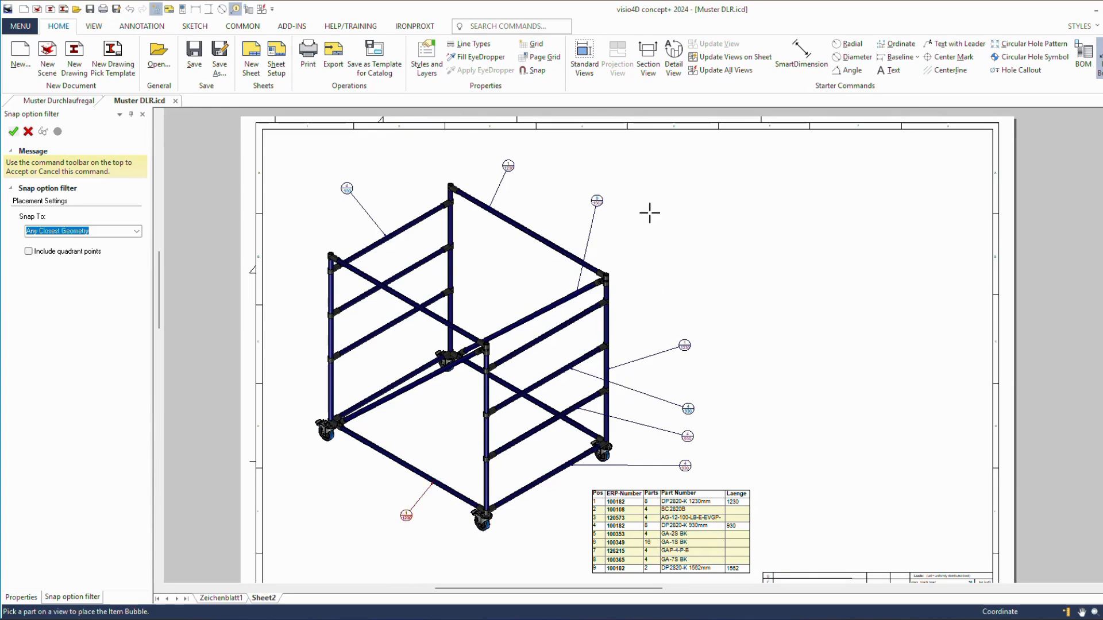
pyautogui.click(404, 274)
pyautogui.click(324, 205)
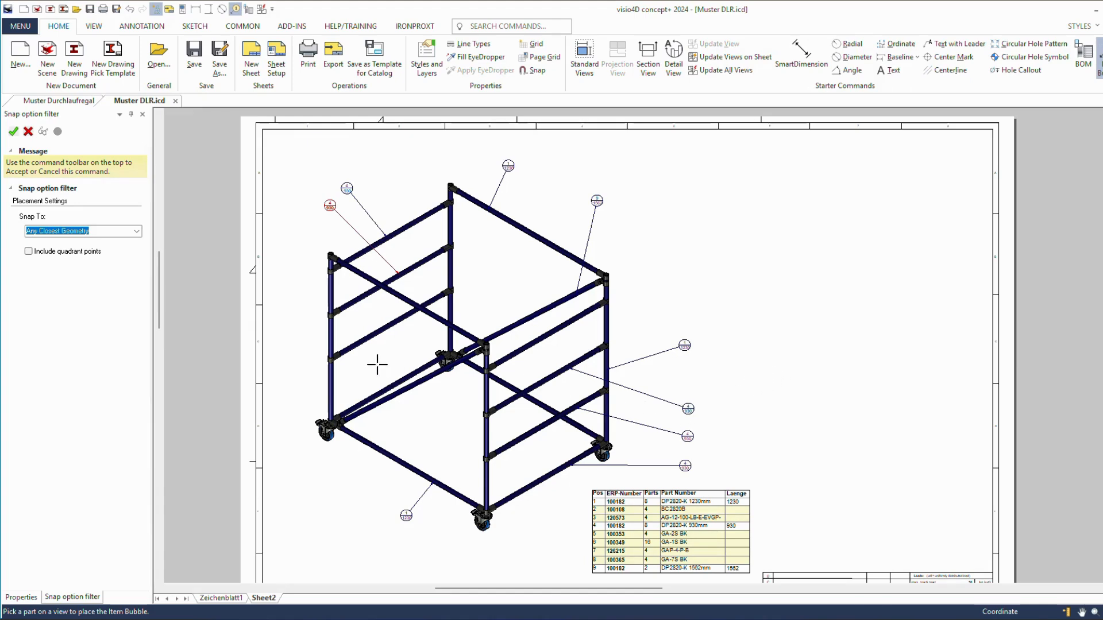
pyautogui.click(328, 331)
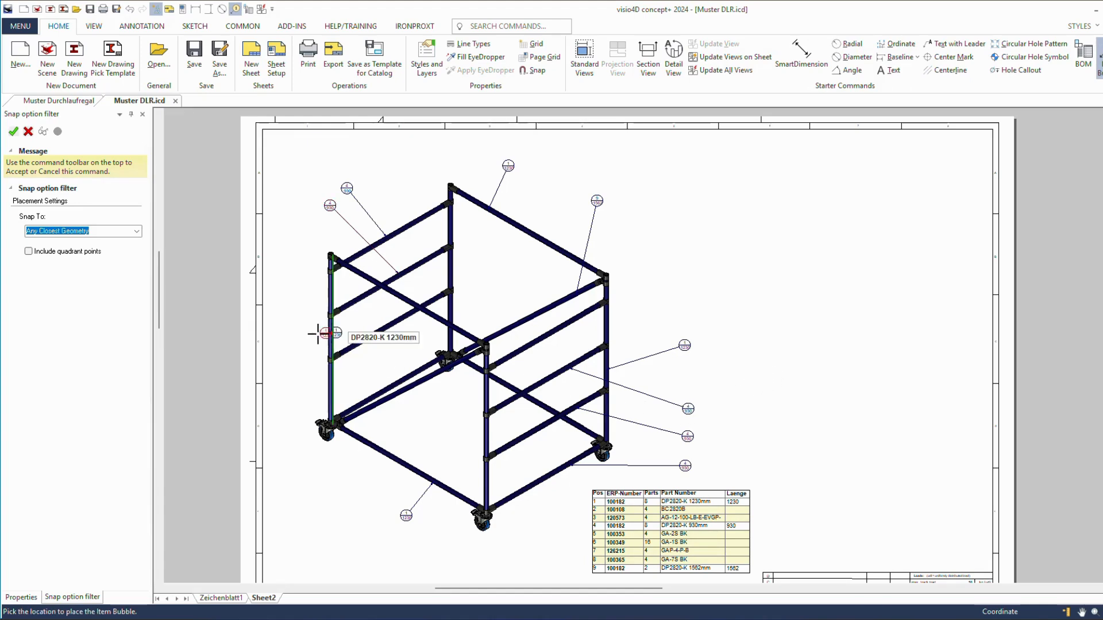
pyautogui.click(286, 323)
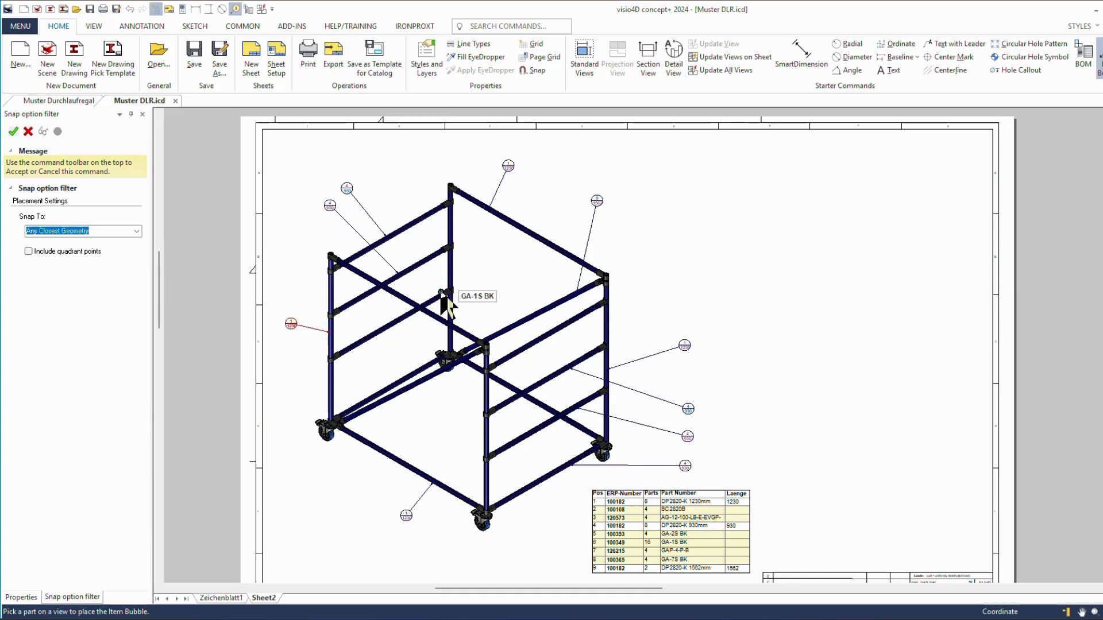
pyautogui.click(415, 390)
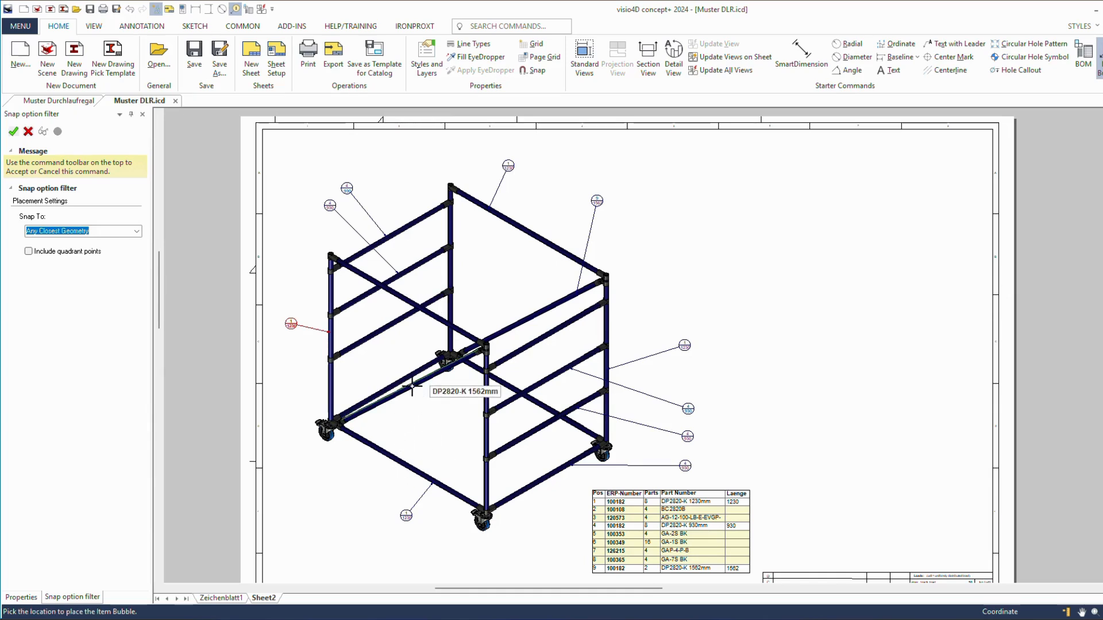
pyautogui.click(353, 489)
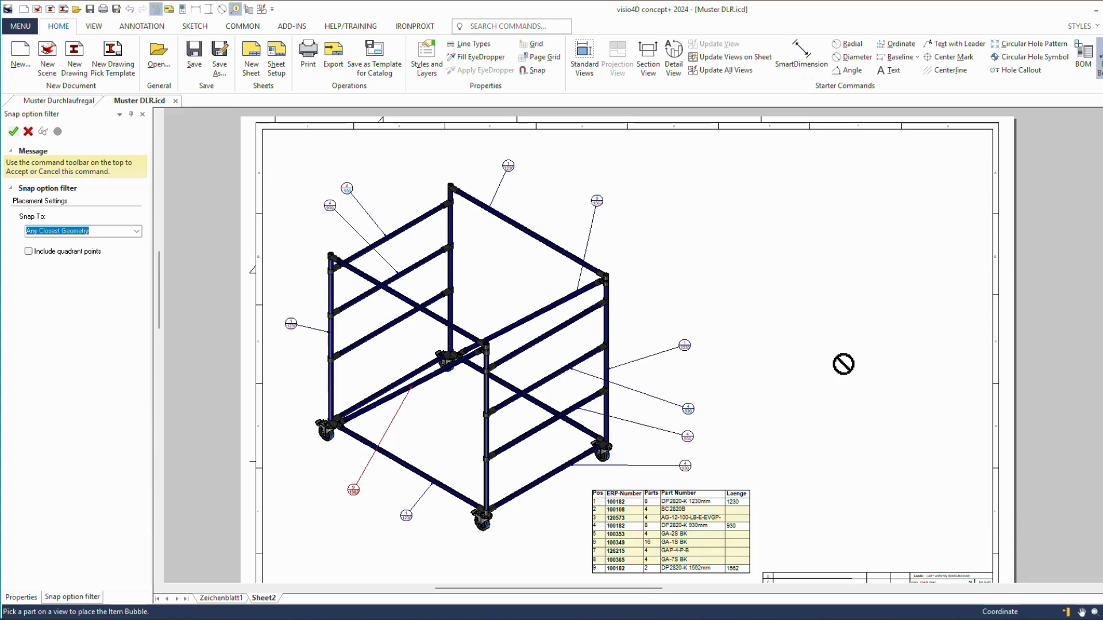
pyautogui.press('Escape')
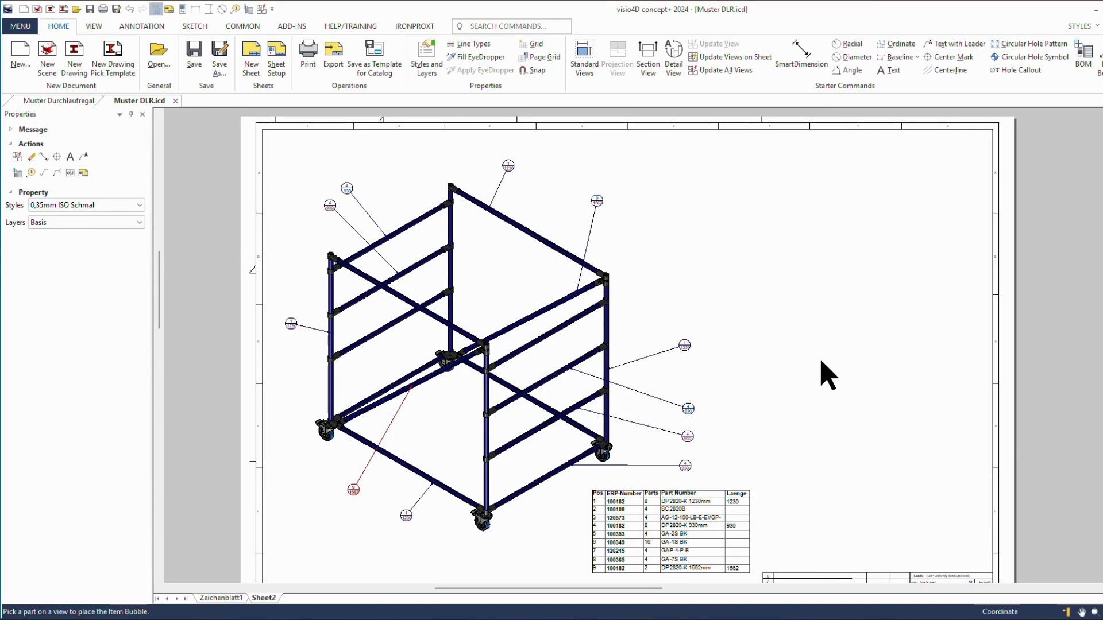
# Step: Attach item bubbles to the front caster and to the GA-1S BK connector above it on the front post
pyautogui.click(236, 10)
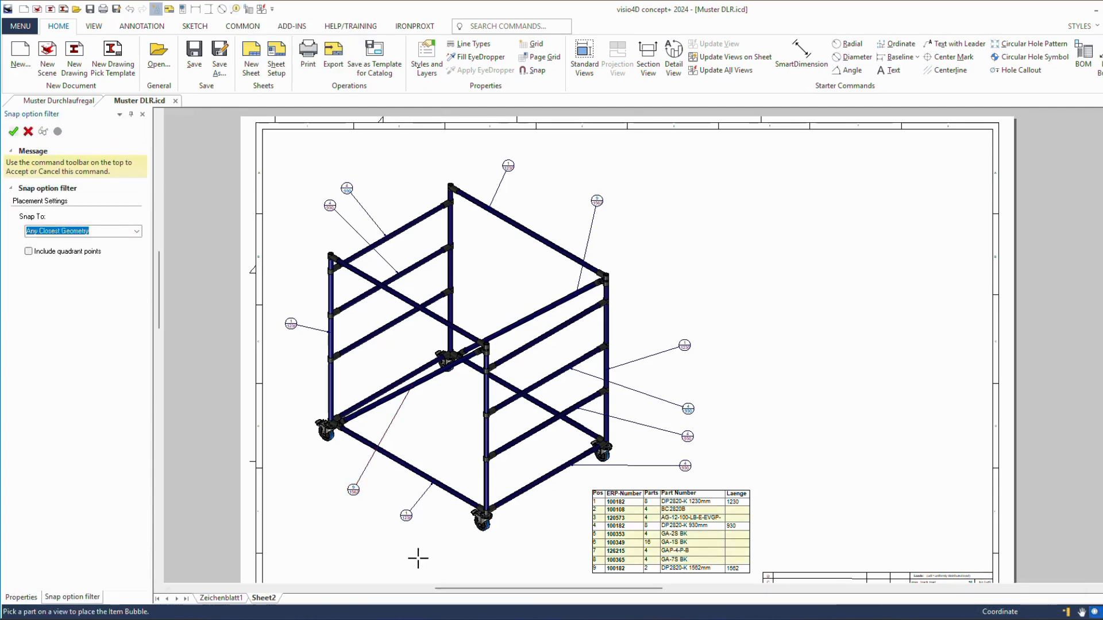
pyautogui.scroll(5, 569, 443)
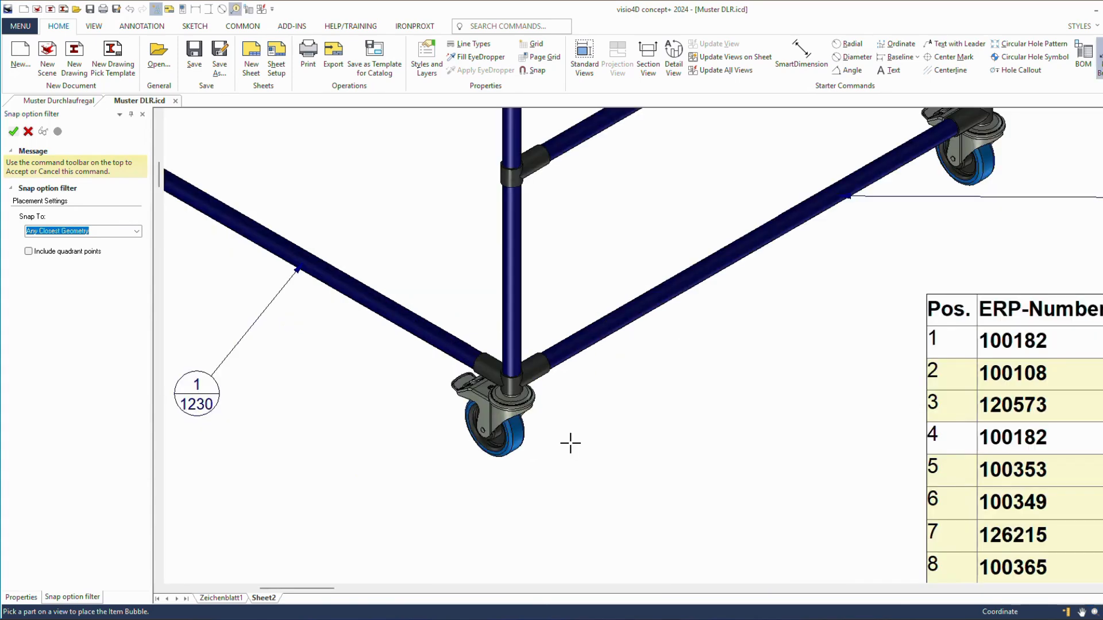
pyautogui.click(474, 401)
pyautogui.click(312, 506)
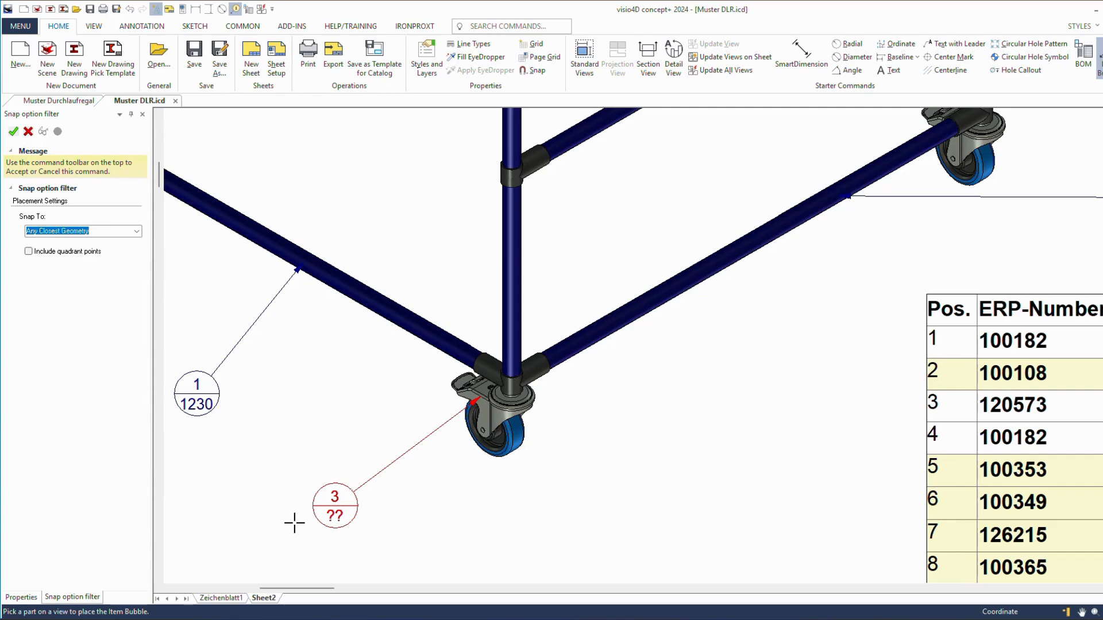
pyautogui.click(514, 174)
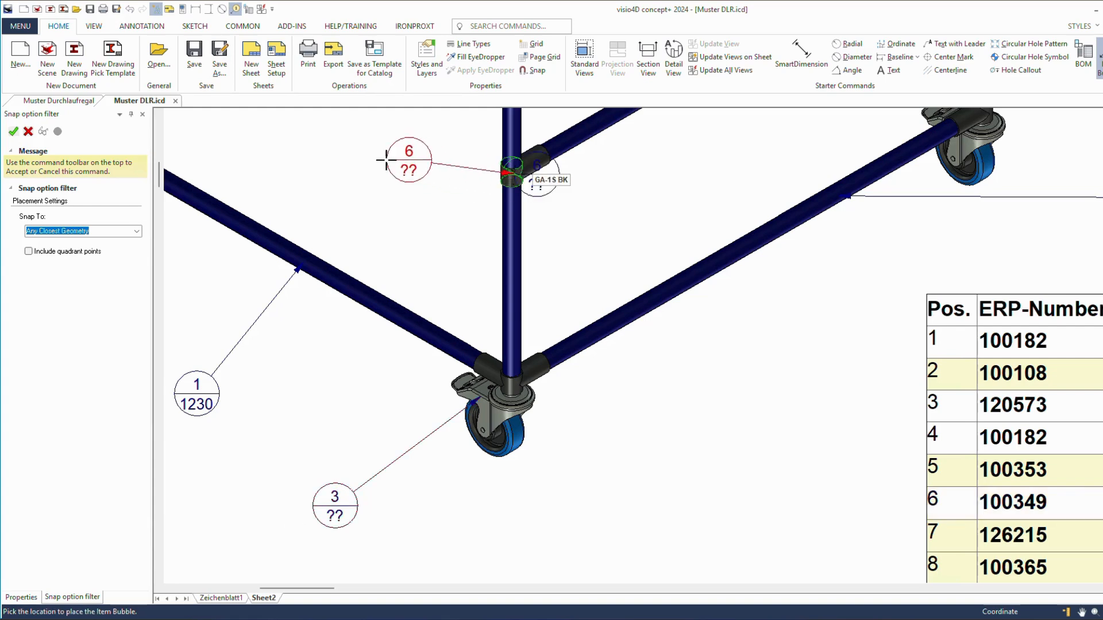
pyautogui.click(385, 160)
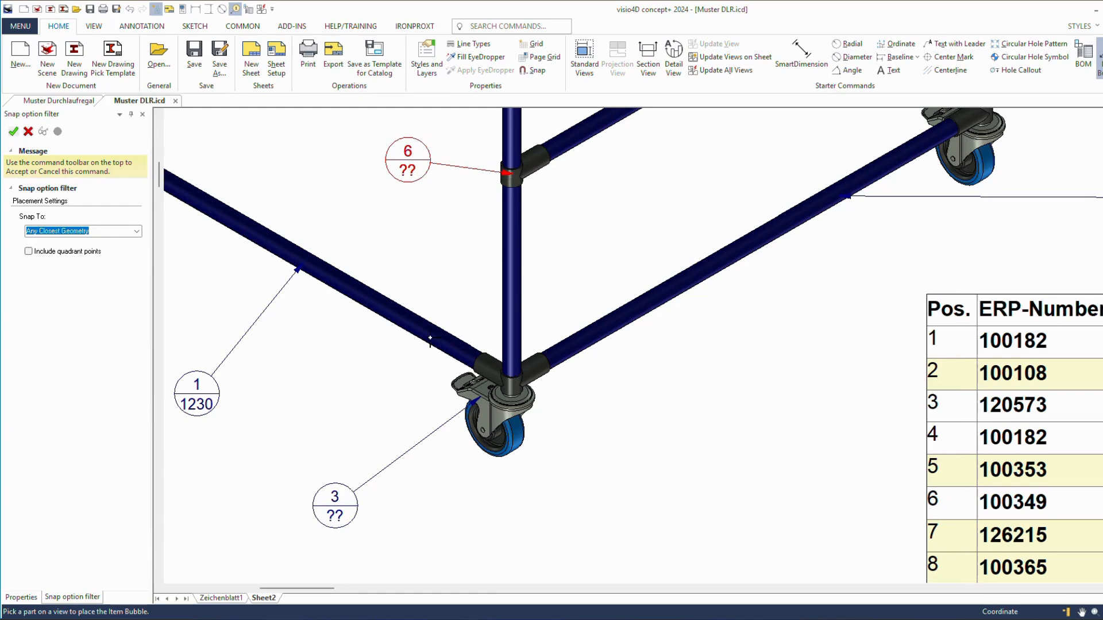
# Step: Attach item bubbles to the diagonal tube's connector beside the left caster and to the GA-1S BK connector atop the left post
pyautogui.moveTo(376, 308)
pyautogui.mouseDown(button='middle')
pyautogui.moveTo(896, 454)
pyautogui.moveTo(914, 477)
pyautogui.mouseUp(button='middle')
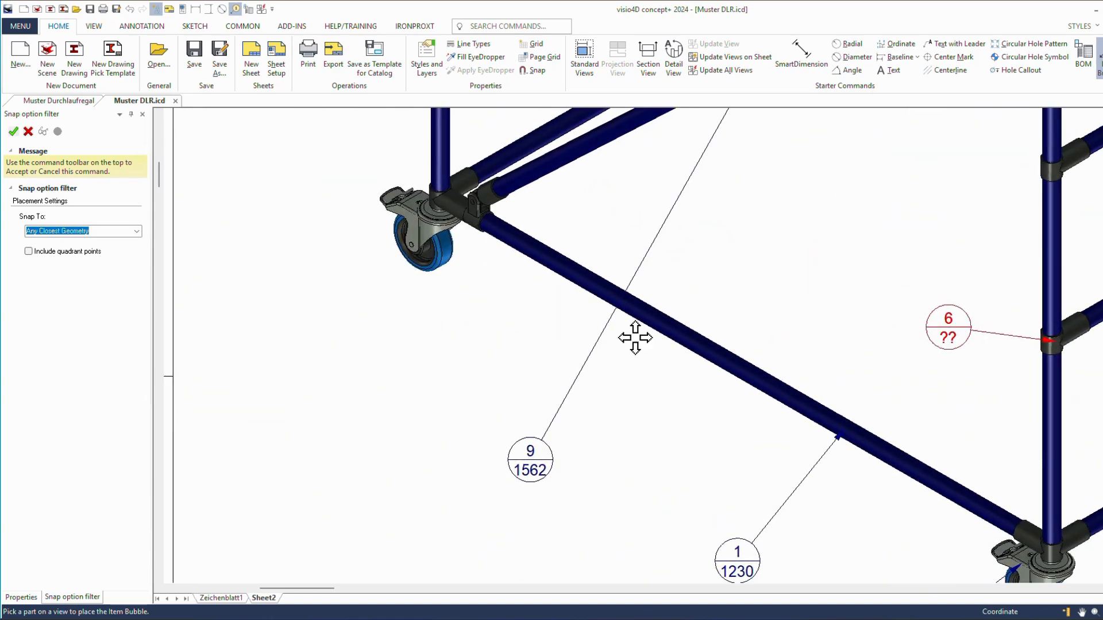
pyautogui.click(474, 200)
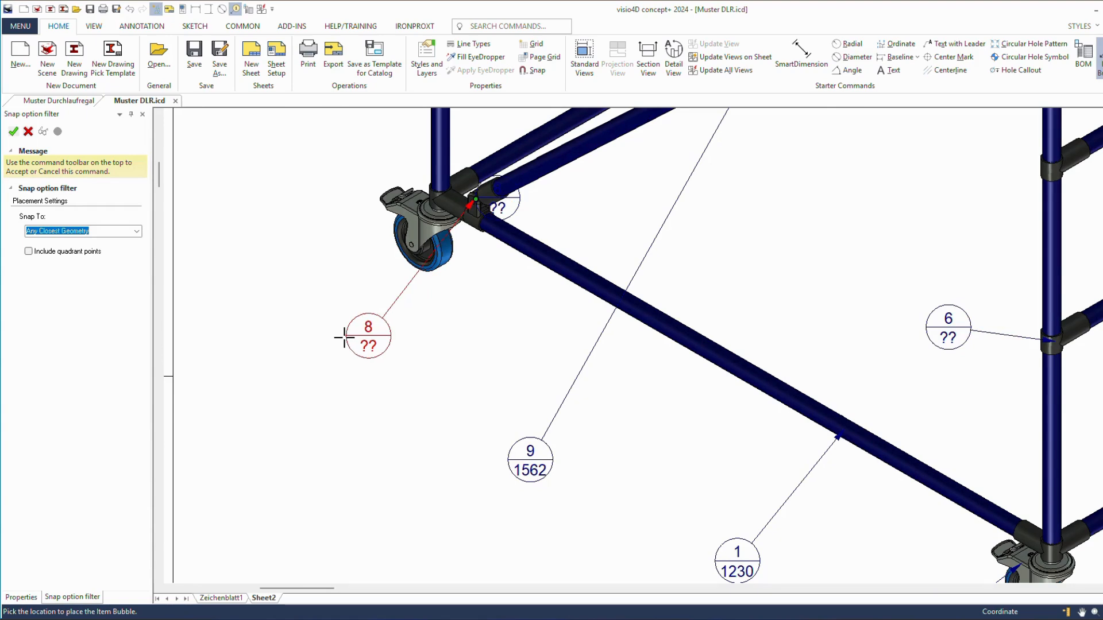
pyautogui.click(343, 338)
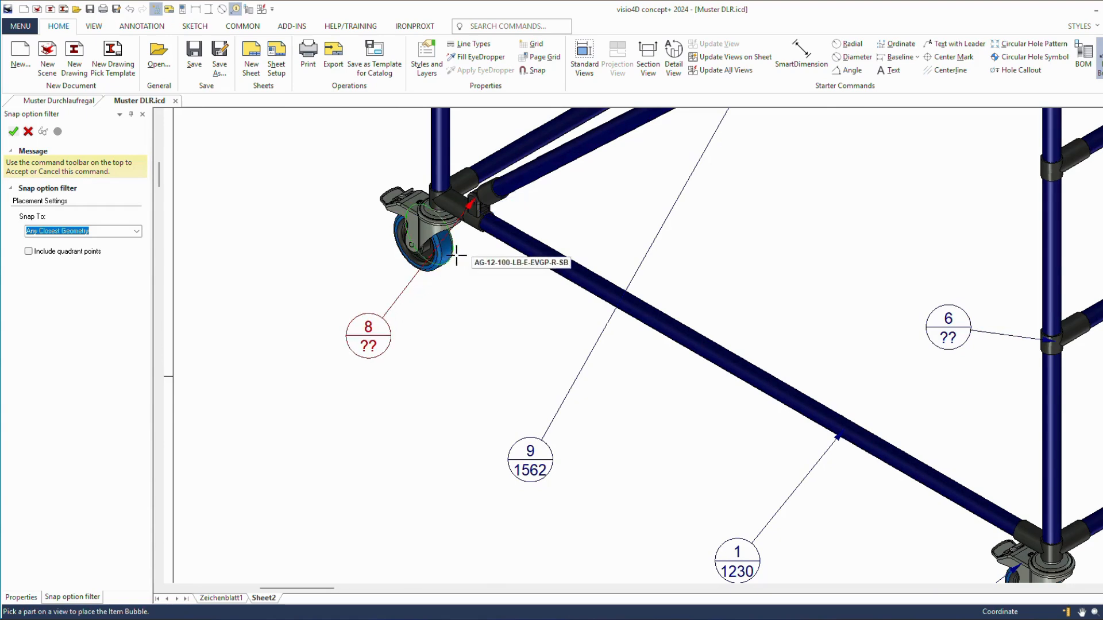
pyautogui.moveTo(387, 154); pyautogui.dragTo(322, 468, button='middle')
pyautogui.moveTo(296, 236); pyautogui.dragTo(327, 537, button='middle')
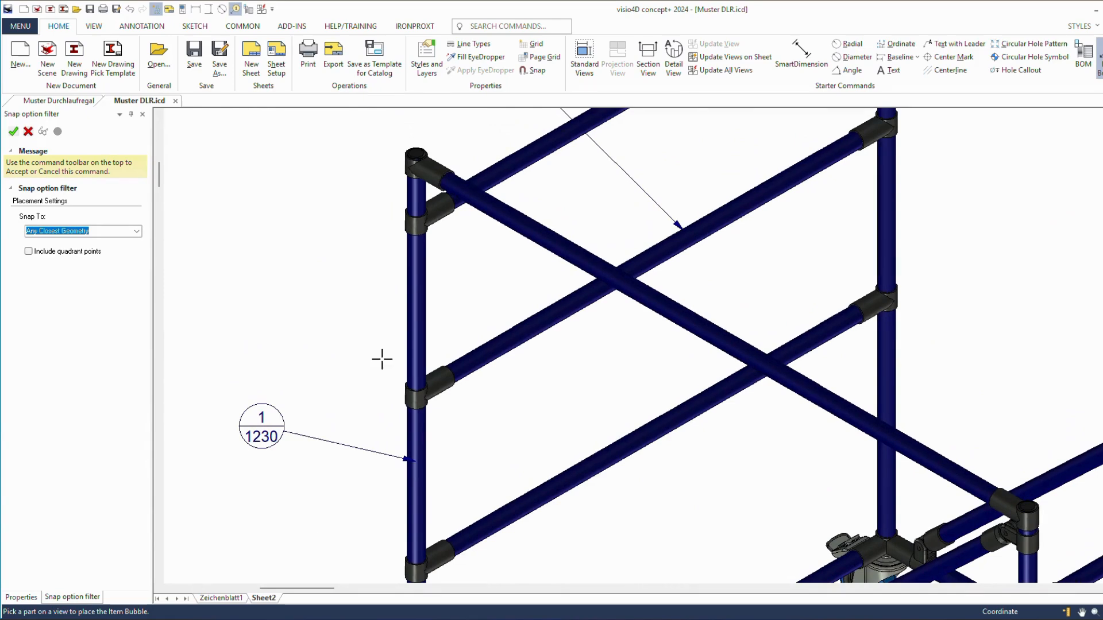
pyautogui.click(420, 168)
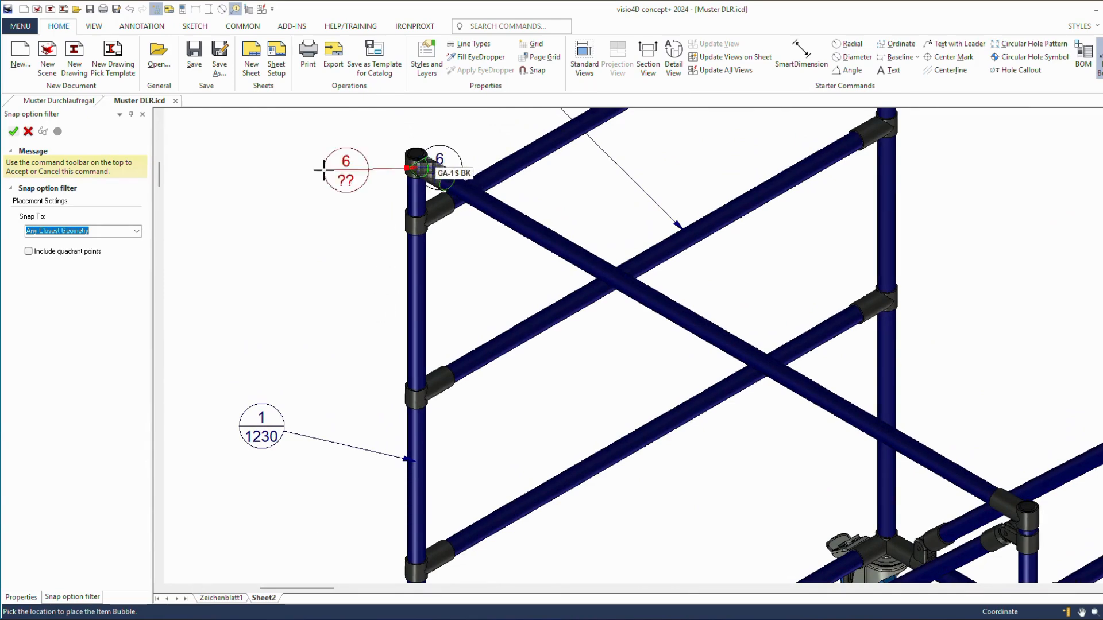
pyautogui.click(273, 151)
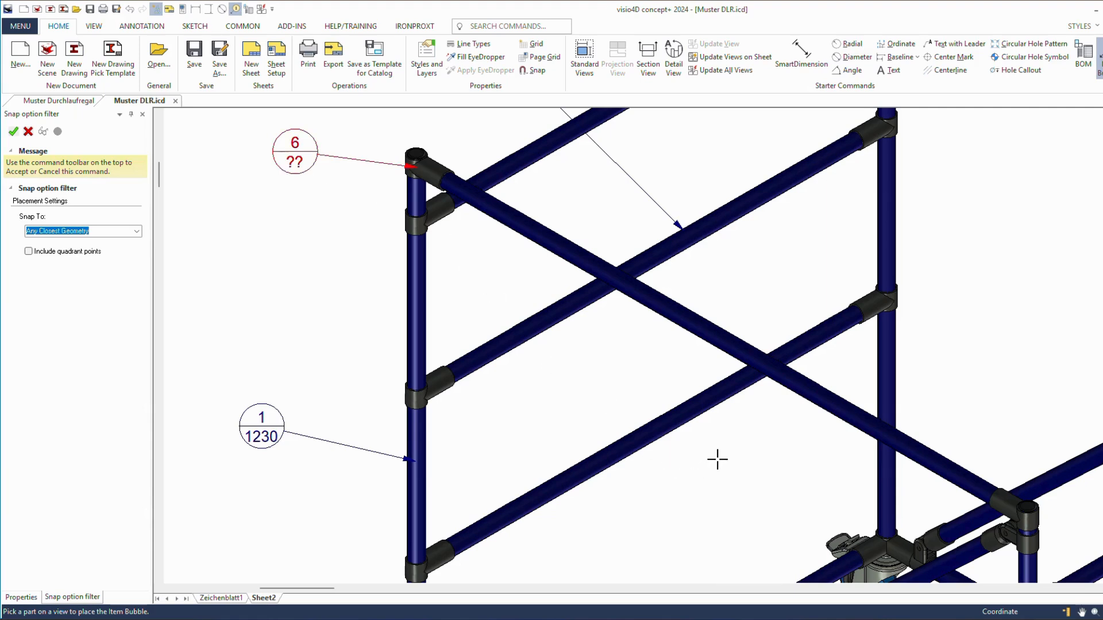
# Step: Start a detail view with a circle around the right caster and its corner connectors
pyautogui.moveTo(718, 460)
pyautogui.mouseDown(button='middle')
pyautogui.moveTo(745, 492)
pyautogui.moveTo(650, 229)
pyautogui.moveTo(622, 184)
pyautogui.mouseUp(button='middle')
pyautogui.moveTo(623, 347)
pyautogui.mouseDown(button='middle')
pyautogui.moveTo(508, 308)
pyautogui.moveTo(396, 218)
pyautogui.mouseUp(button='middle')
pyautogui.moveTo(718, 473); pyautogui.dragTo(606, 371, button='middle')
pyautogui.click(147, 27)
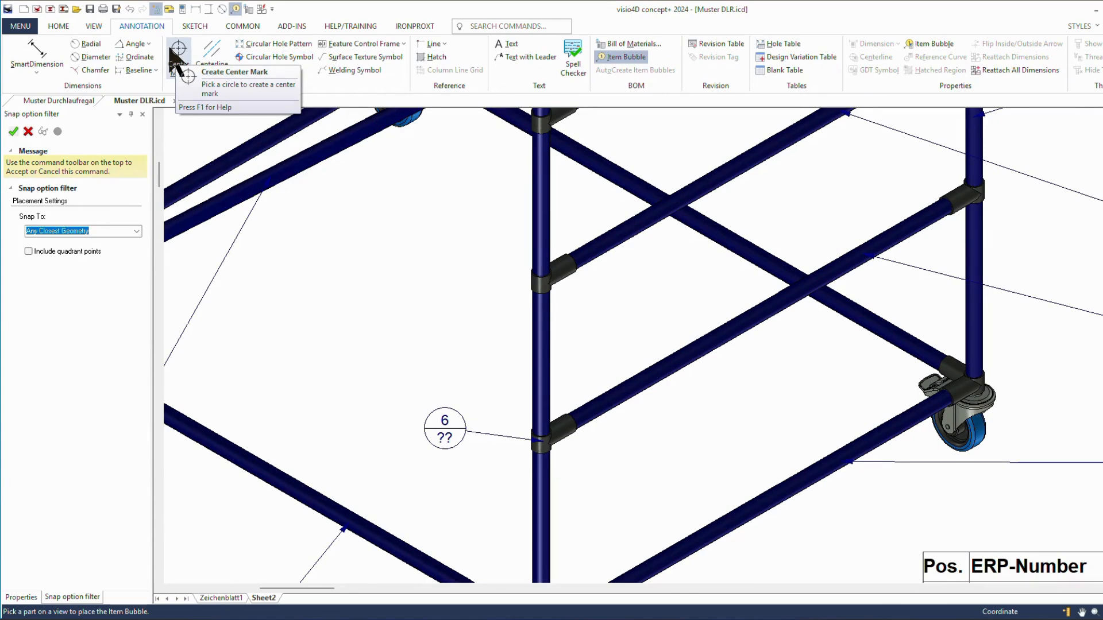
pyautogui.press('F1')
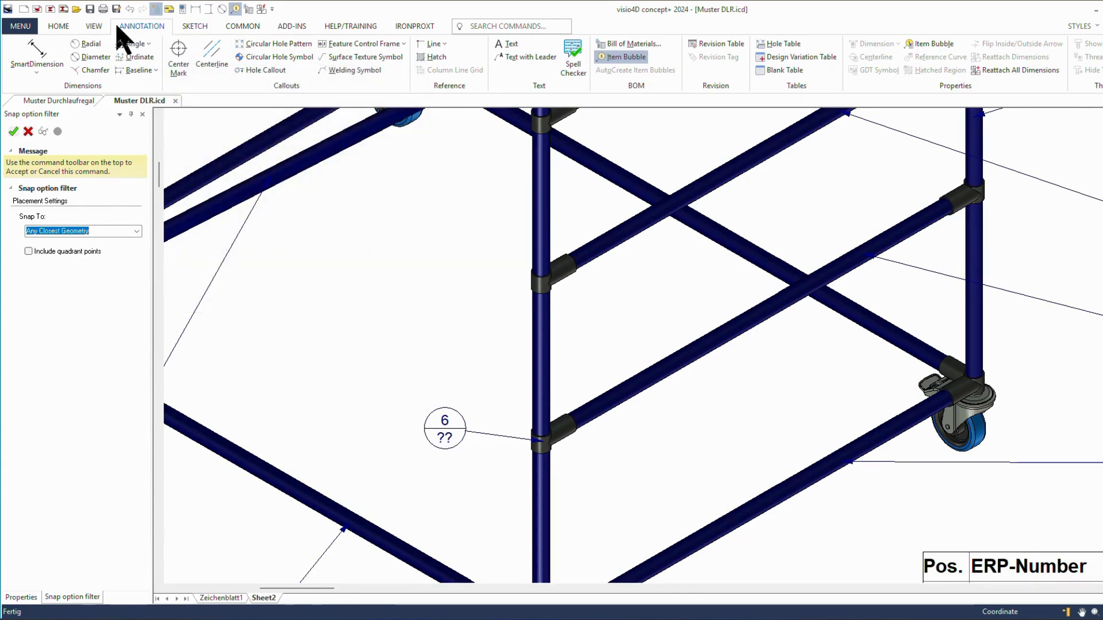
pyautogui.click(97, 27)
pyautogui.click(226, 58)
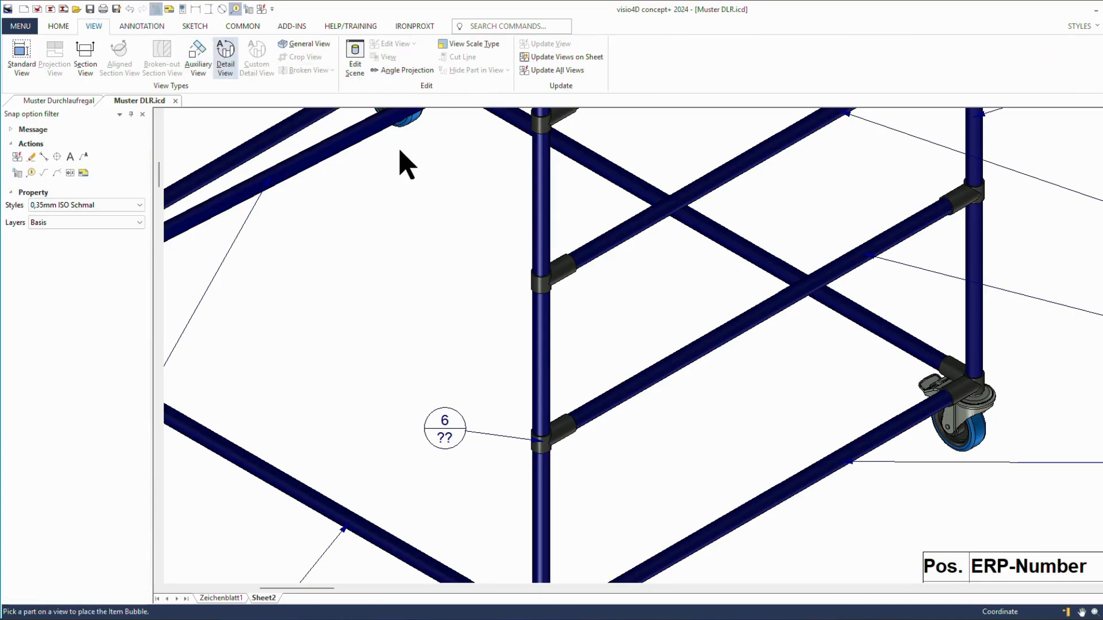
pyautogui.click(976, 408)
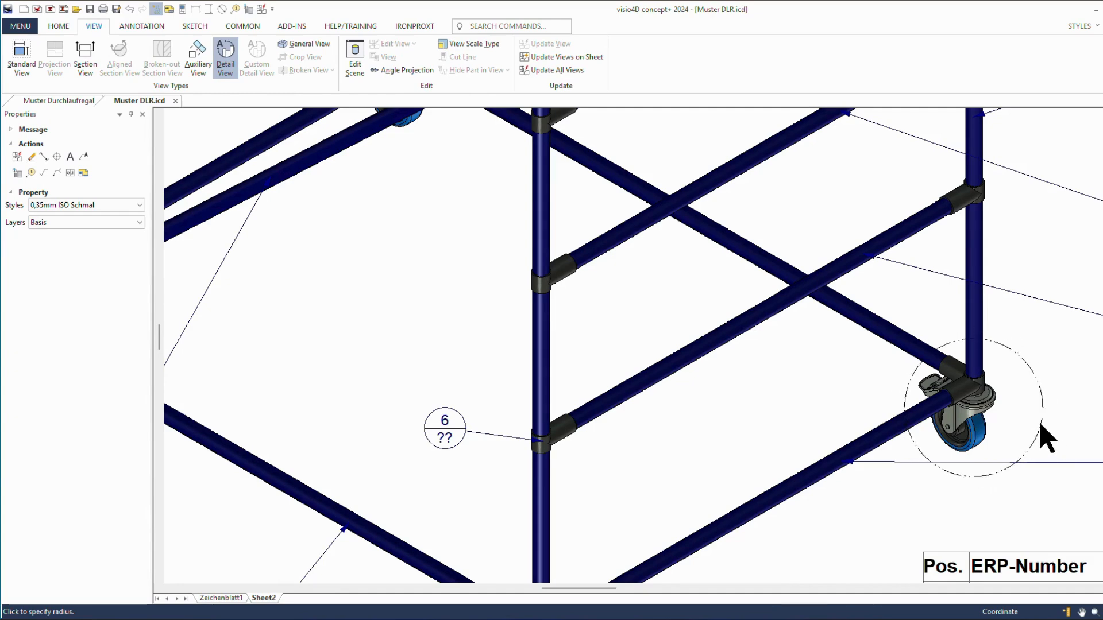
pyautogui.click(1041, 427)
# Step: Place detail view C beside the bill of materials above the title block and switch it to shaded rendering
pyautogui.scroll(-5, 1060, 446)
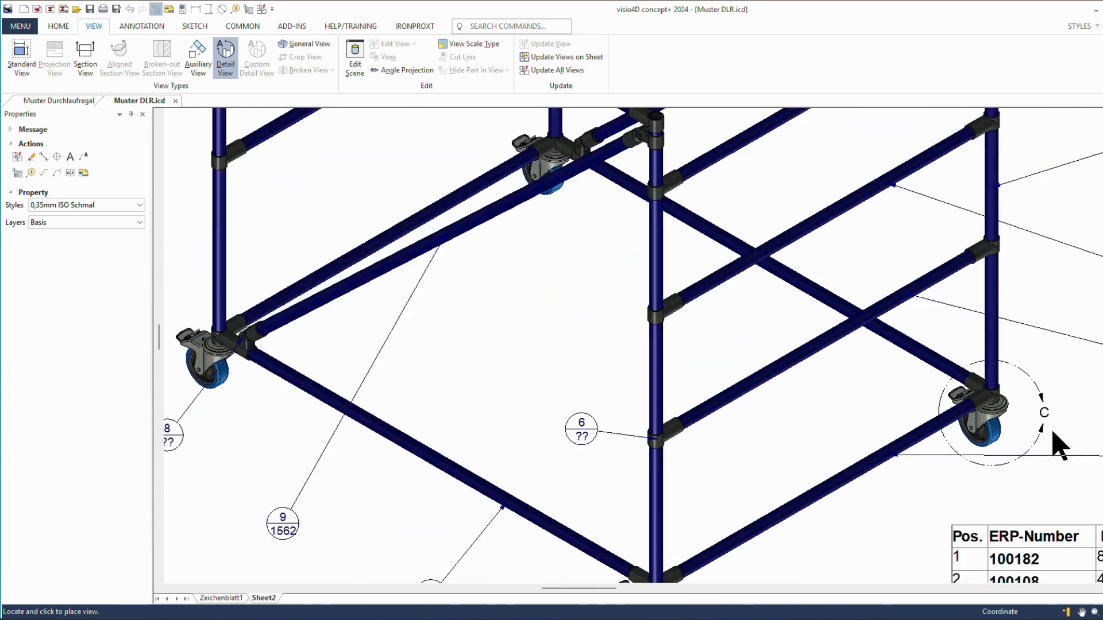
pyautogui.moveTo(1077, 435)
pyautogui.mouseDown(button='middle')
pyautogui.moveTo(933, 394)
pyautogui.moveTo(878, 361)
pyautogui.mouseUp(button='middle')
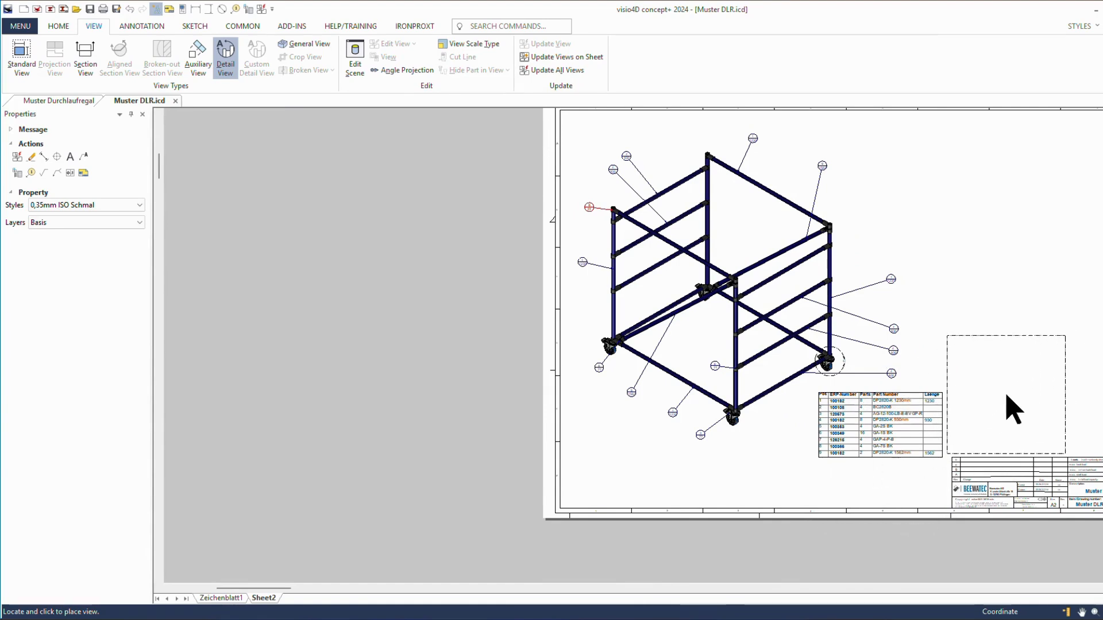
pyautogui.click(1012, 409)
pyautogui.click(1021, 422)
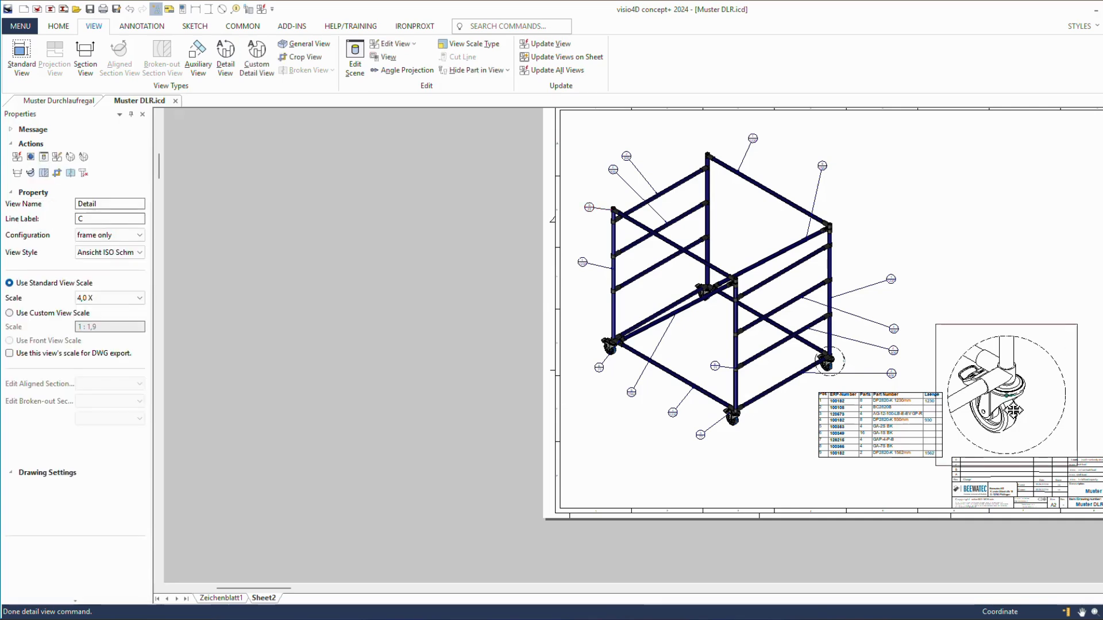
pyautogui.click(43, 156)
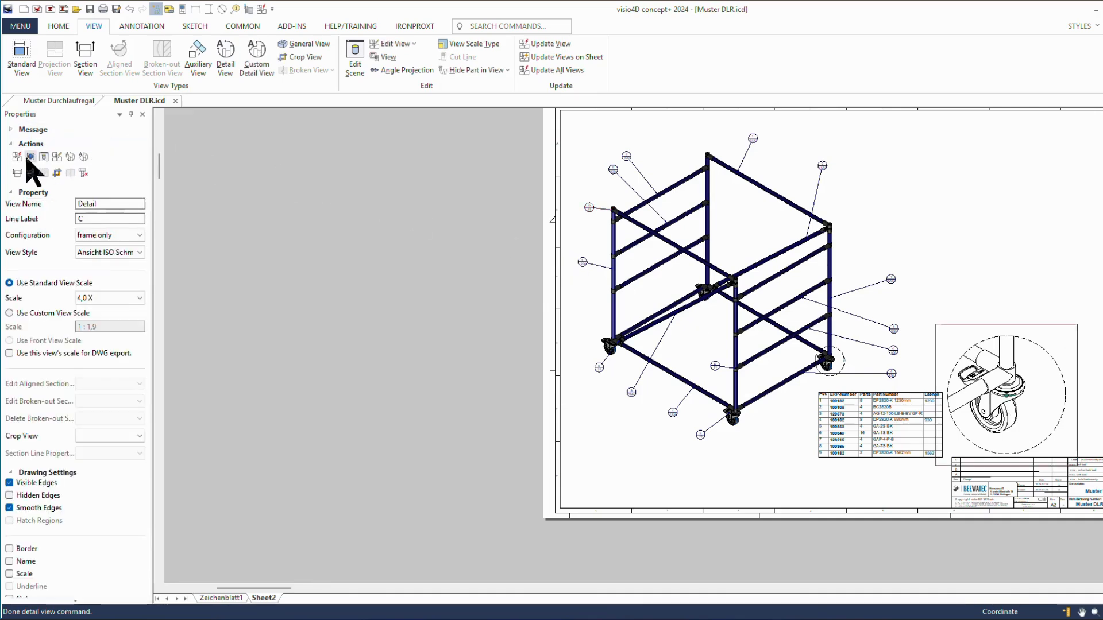
# Step: Move the bill of materials to the right of the frame view and the caster detail view below the frame's right side
pyautogui.moveTo(874, 423); pyautogui.dragTo(993, 279)
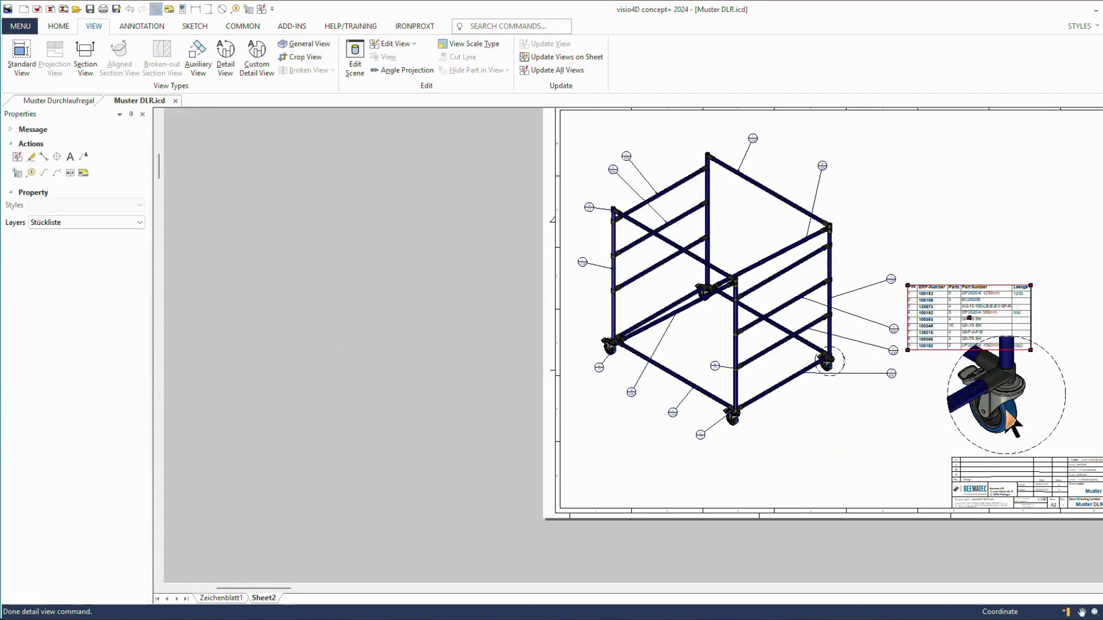
pyautogui.moveTo(960, 425); pyautogui.dragTo(855, 477)
pyautogui.click(992, 433)
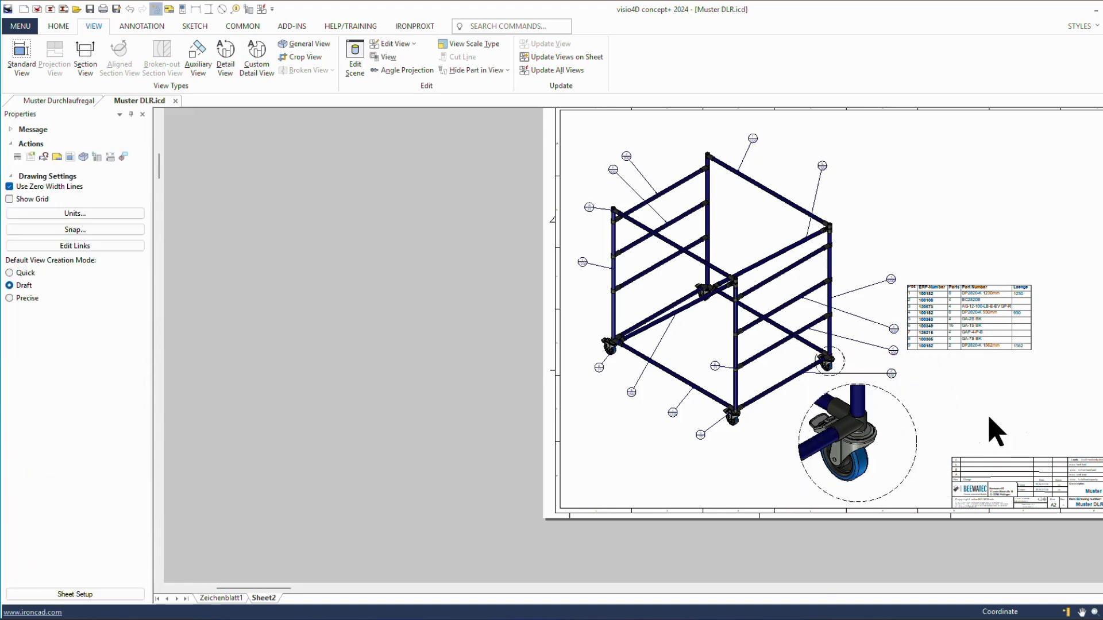
# Step: Turn on the name label of caster detail view C and place the label inside the detail circle below the wheel
pyautogui.rightClick(879, 445)
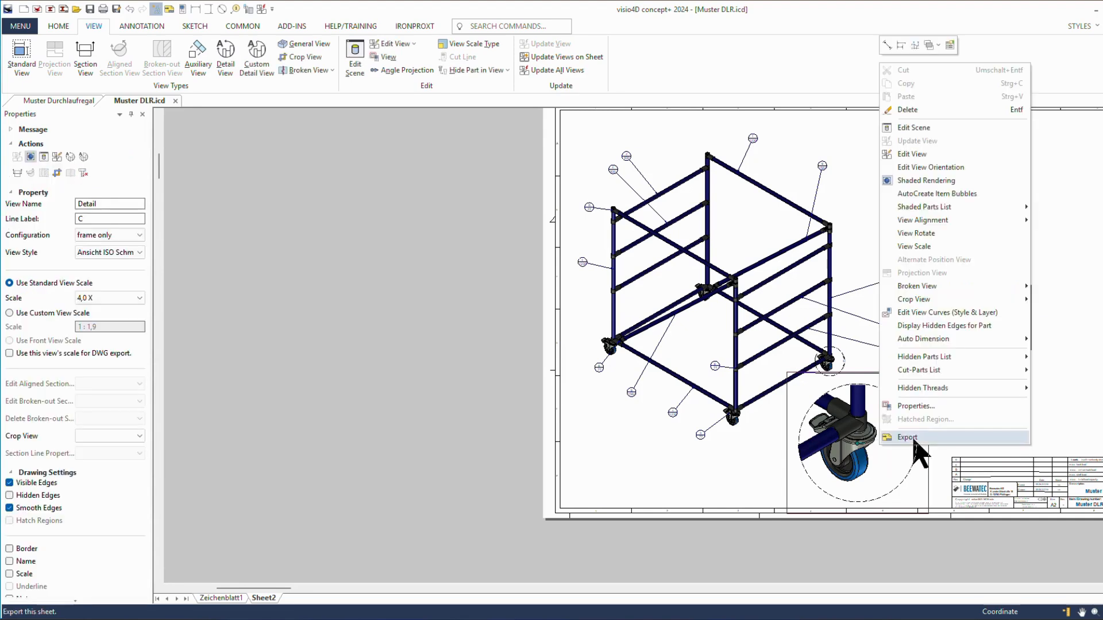
pyautogui.click(918, 406)
pyautogui.click(244, 254)
pyautogui.click(385, 498)
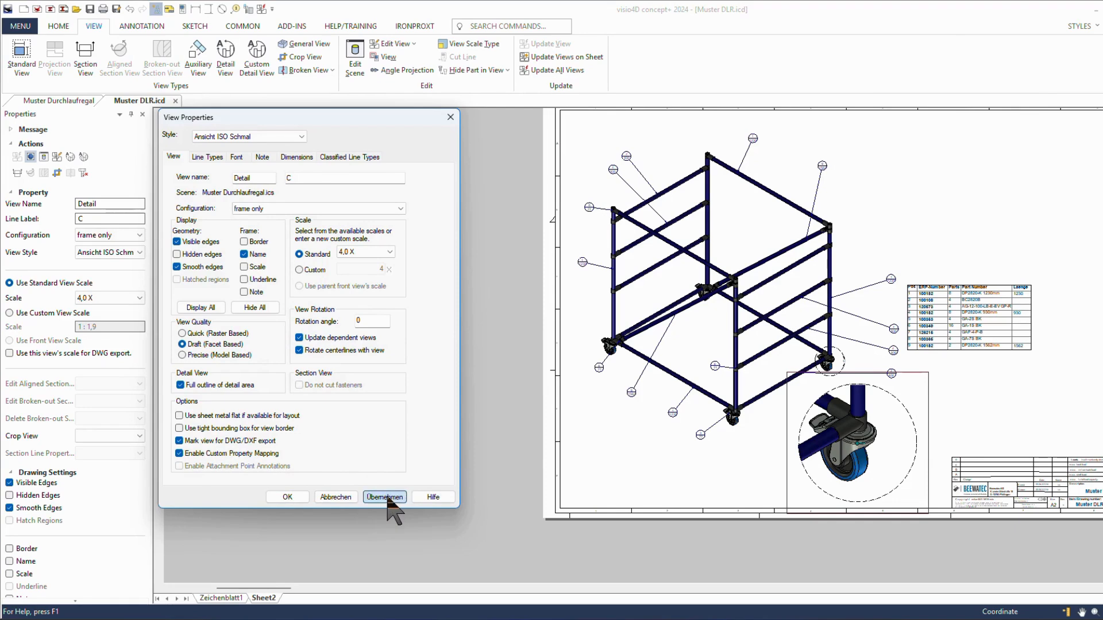
pyautogui.click(287, 498)
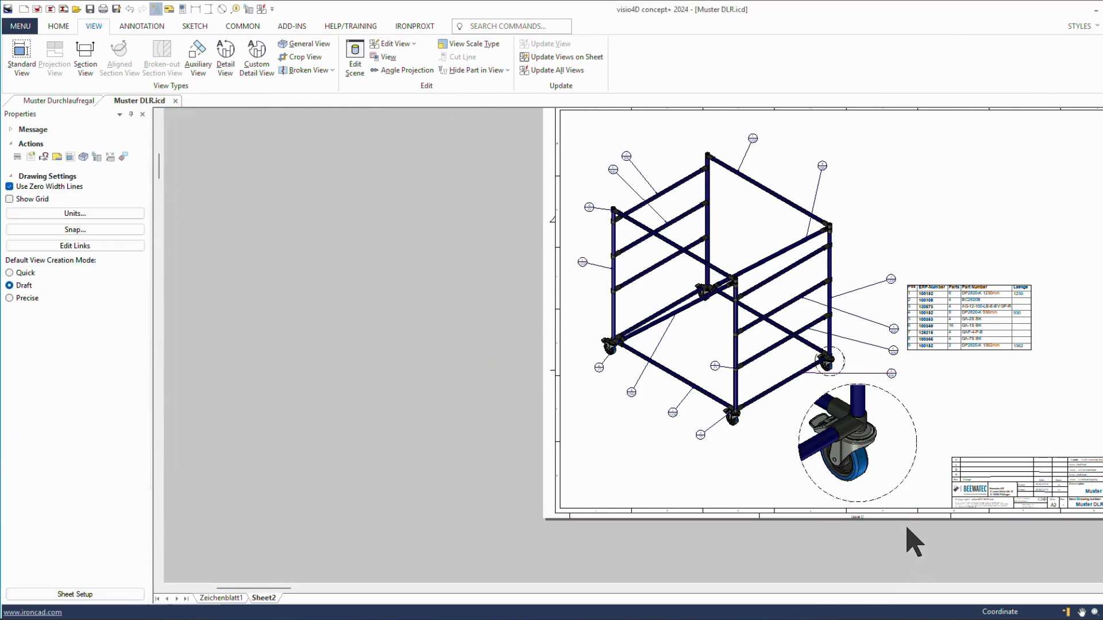
pyautogui.click(864, 515)
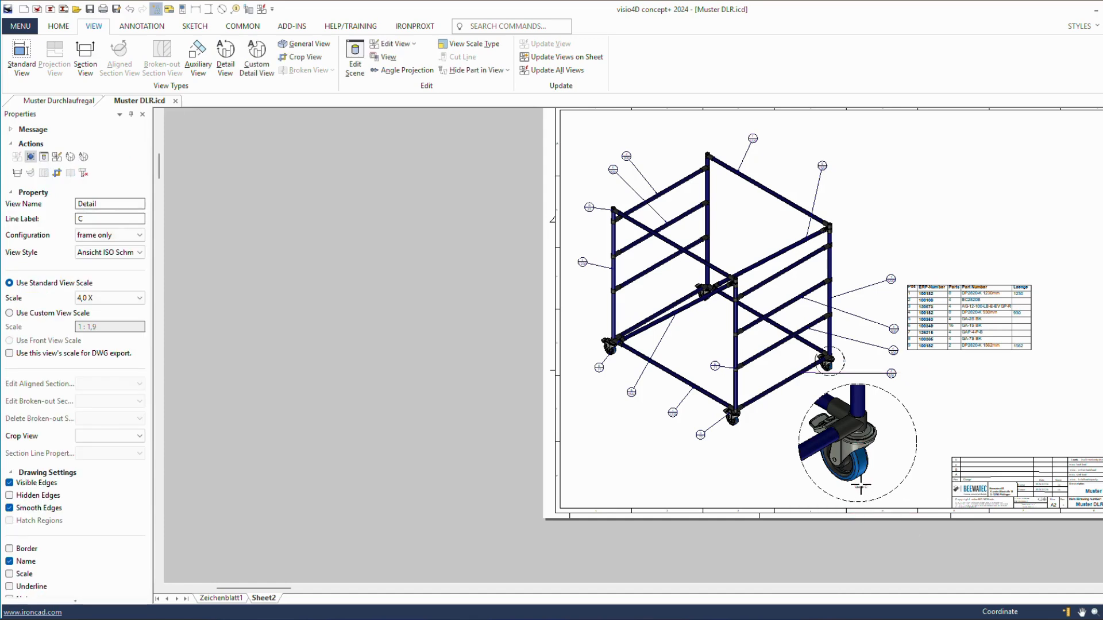
pyautogui.click(948, 423)
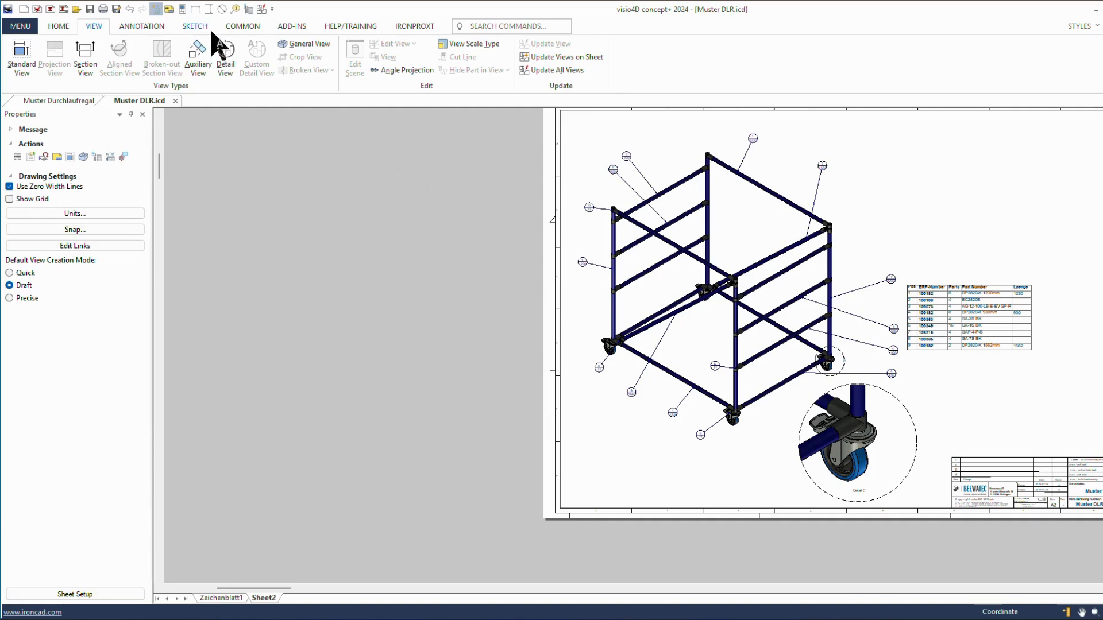
# Step: Attach item bubbles in detail view C to the caster, the BC2820B insert above it and the GA-2S BK corner connector
pyautogui.click(236, 9)
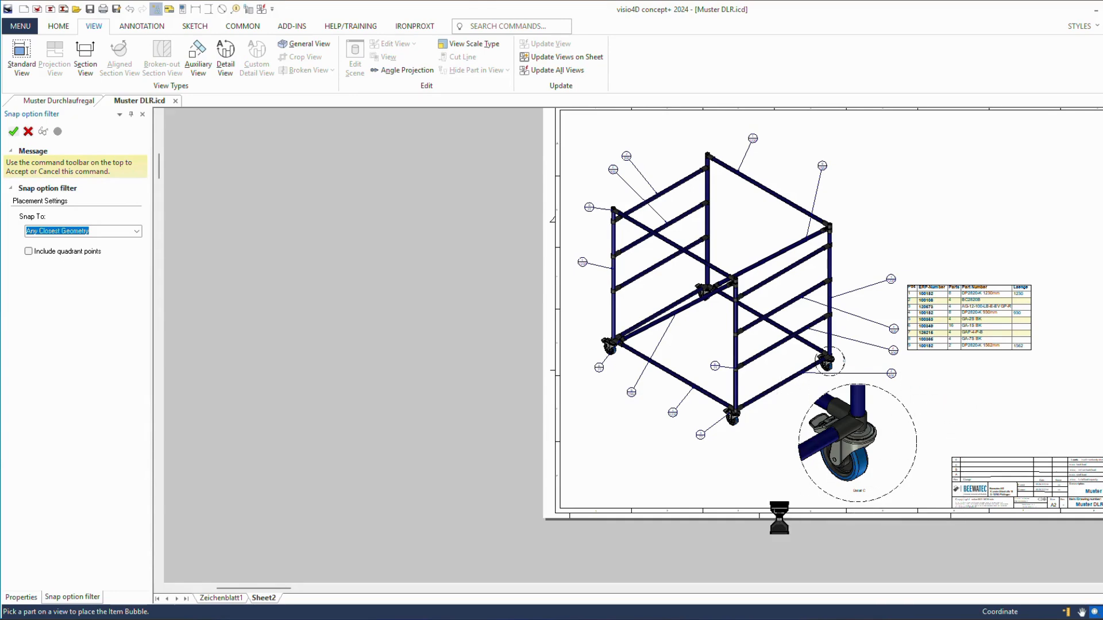
pyautogui.scroll(3, 775, 515)
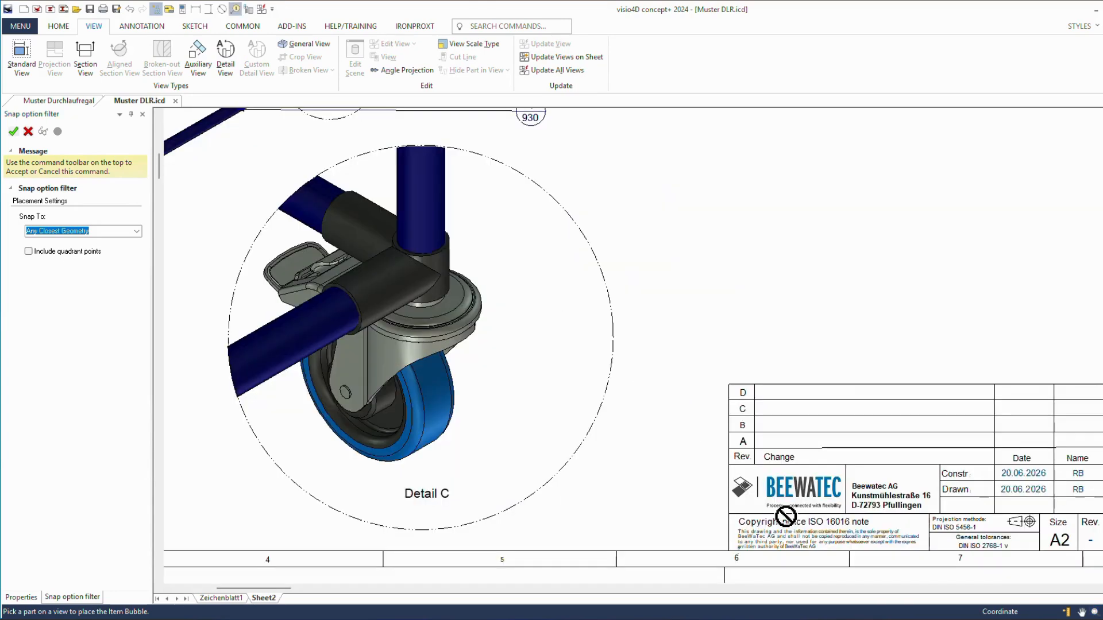
pyautogui.click(476, 334)
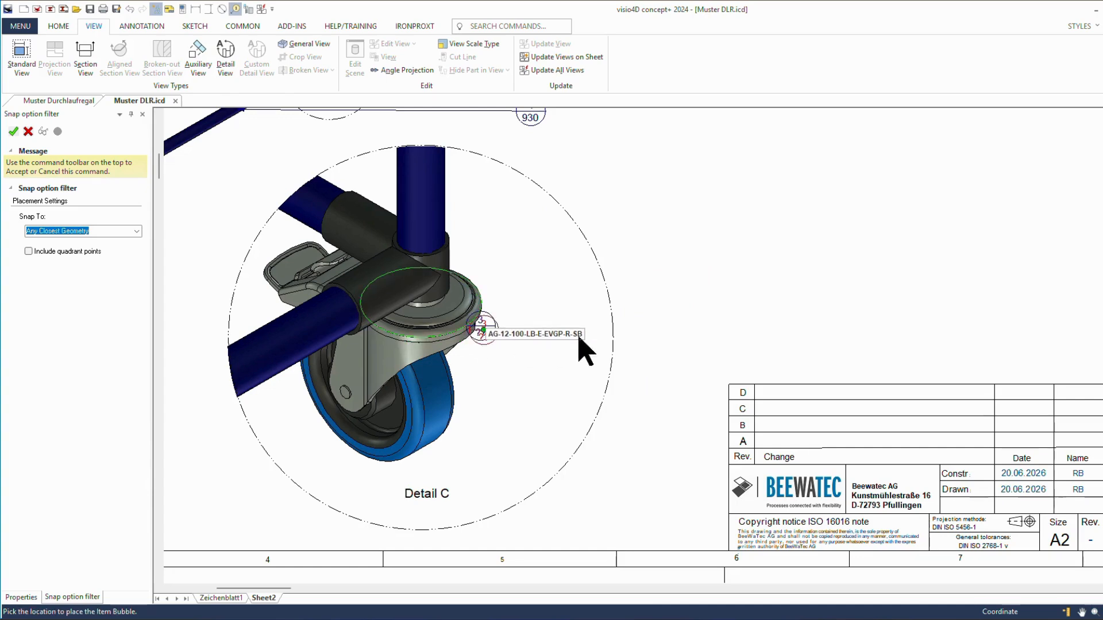
pyautogui.click(714, 359)
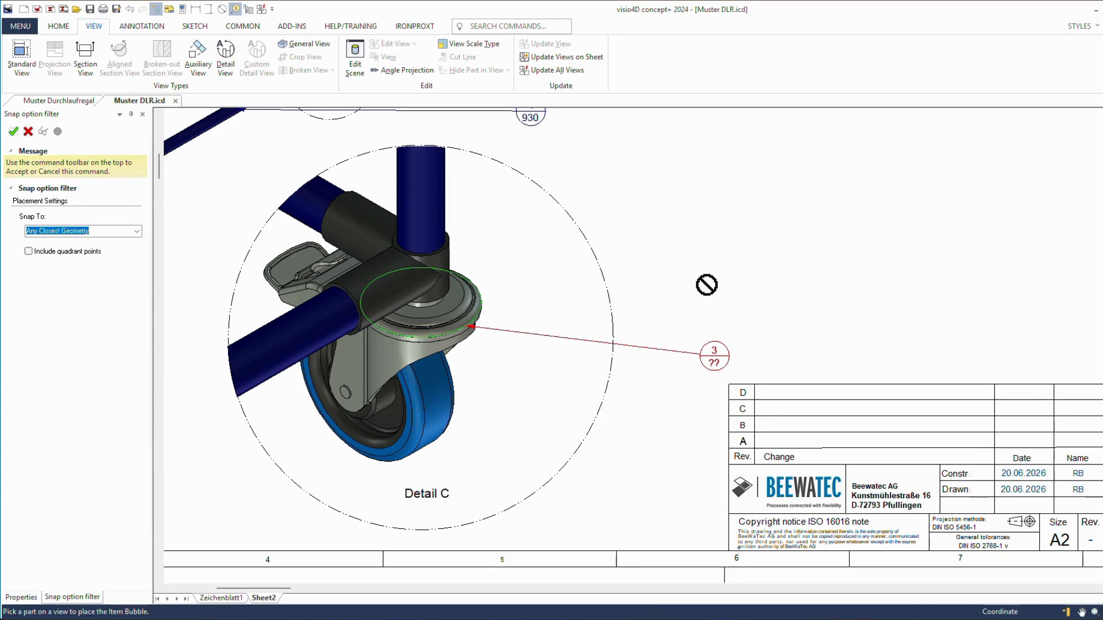
pyautogui.click(434, 304)
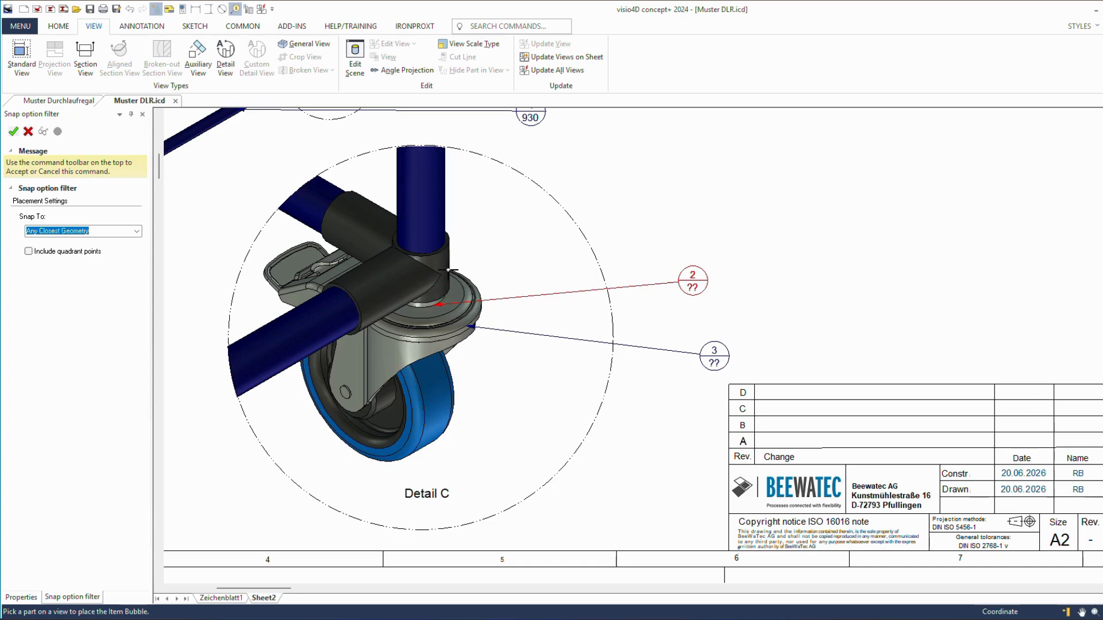
pyautogui.click(426, 274)
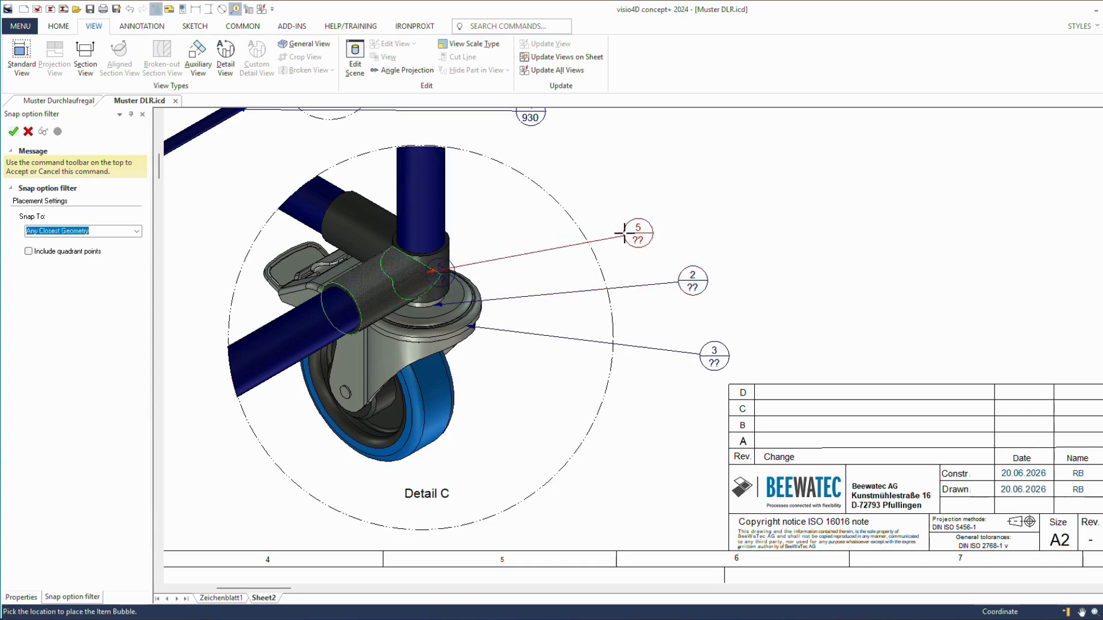
pyautogui.click(652, 226)
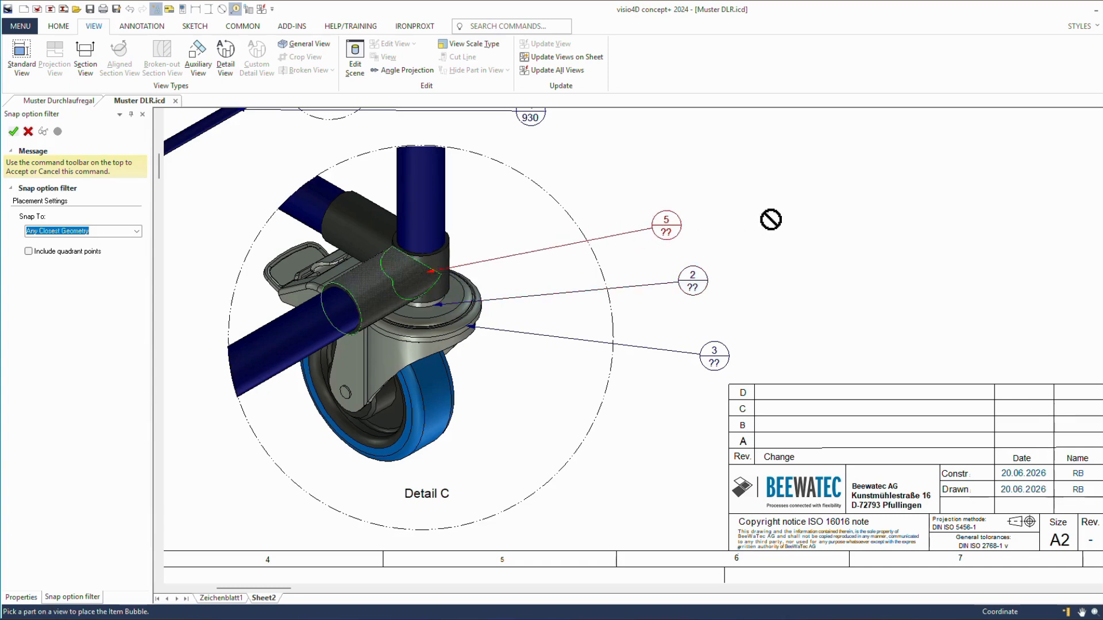
# Step: Finish placing item bubbles and move the bill of materials down to just above the title block
pyautogui.moveTo(808, 222)
pyautogui.mouseDown(button='middle')
pyautogui.moveTo(815, 295)
pyautogui.moveTo(765, 487)
pyautogui.mouseUp(button='middle')
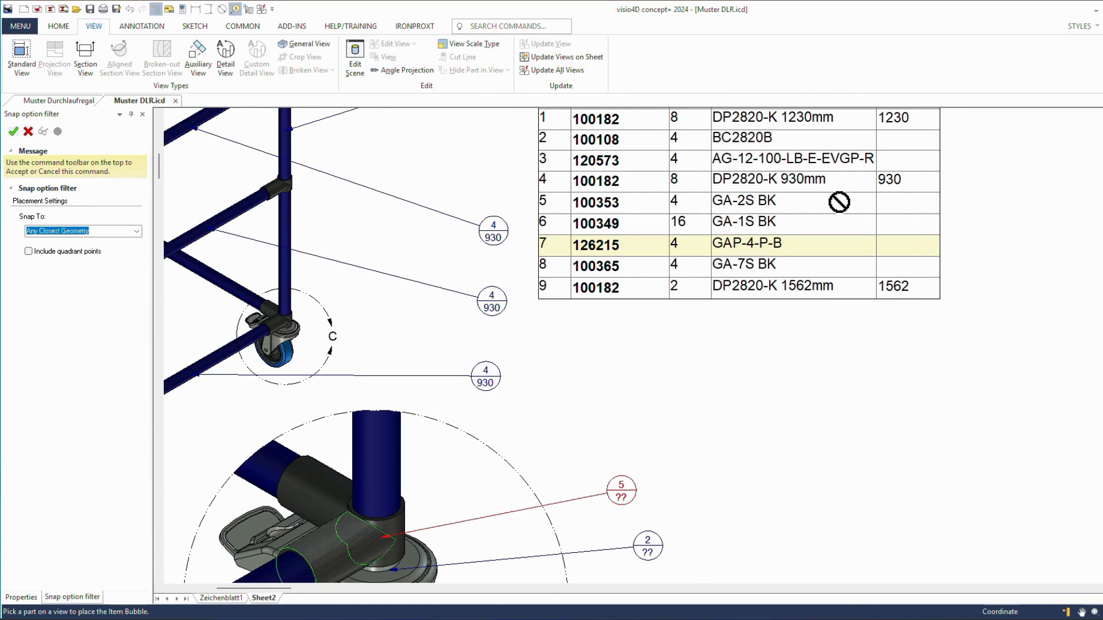
pyautogui.moveTo(712, 447); pyautogui.dragTo(717, 256, button='middle')
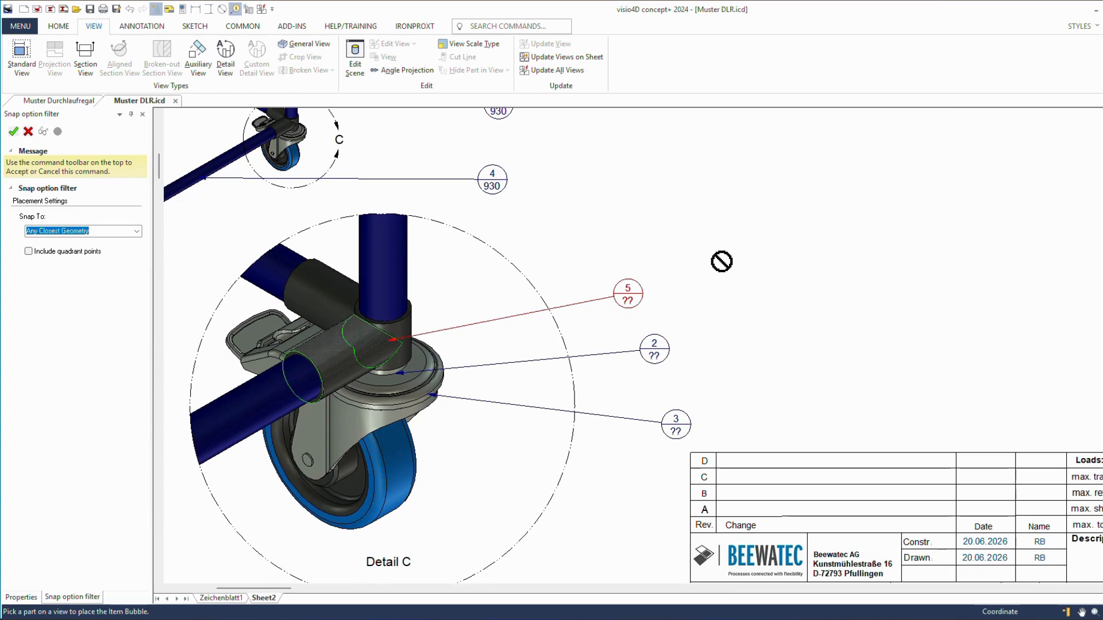
pyautogui.scroll(2, 721, 261)
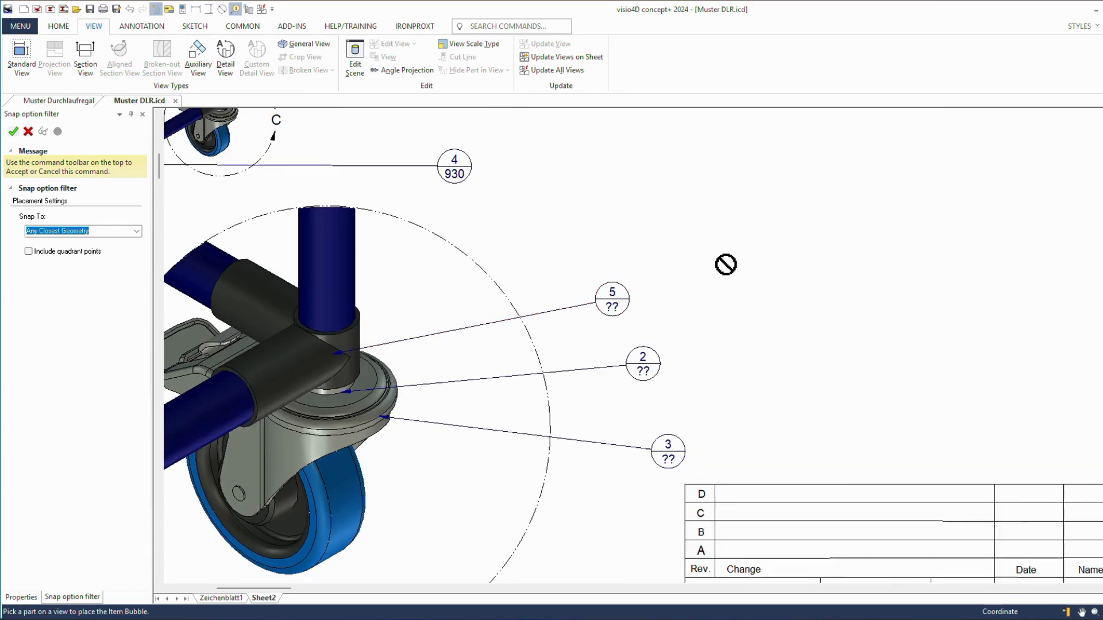
pyautogui.scroll(-3, 726, 264)
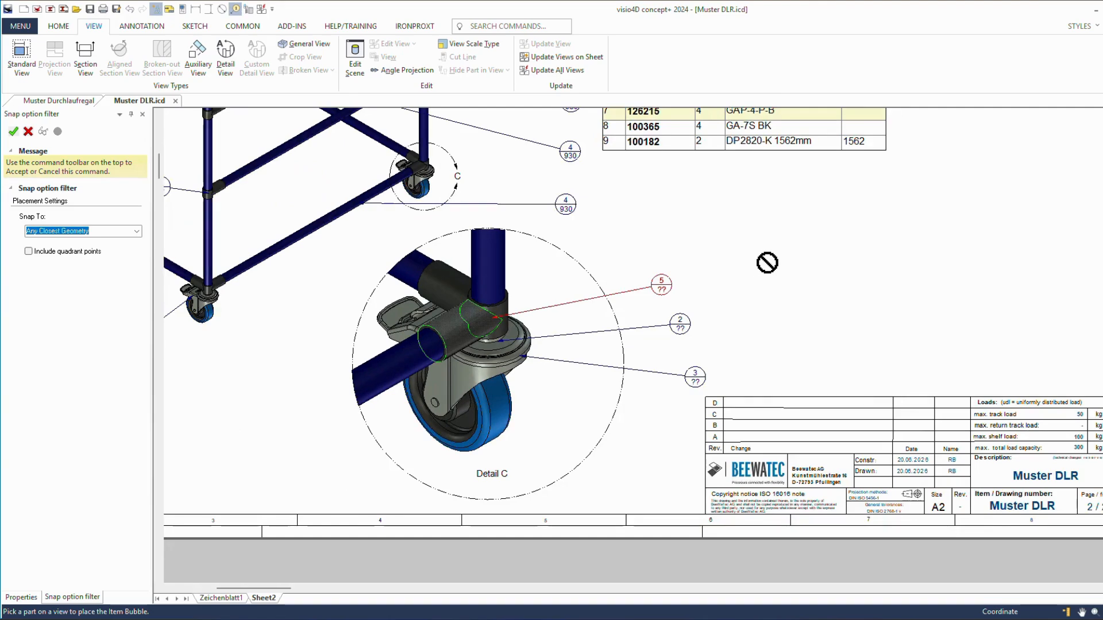
pyautogui.scroll(-4, 763, 262)
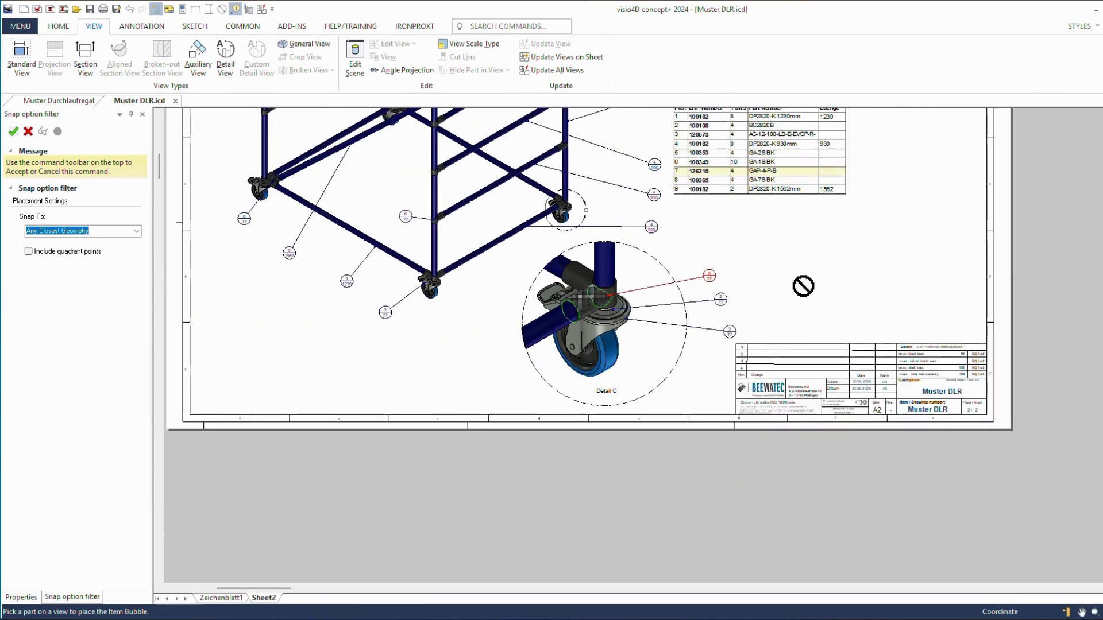
pyautogui.scroll(-3, 854, 283)
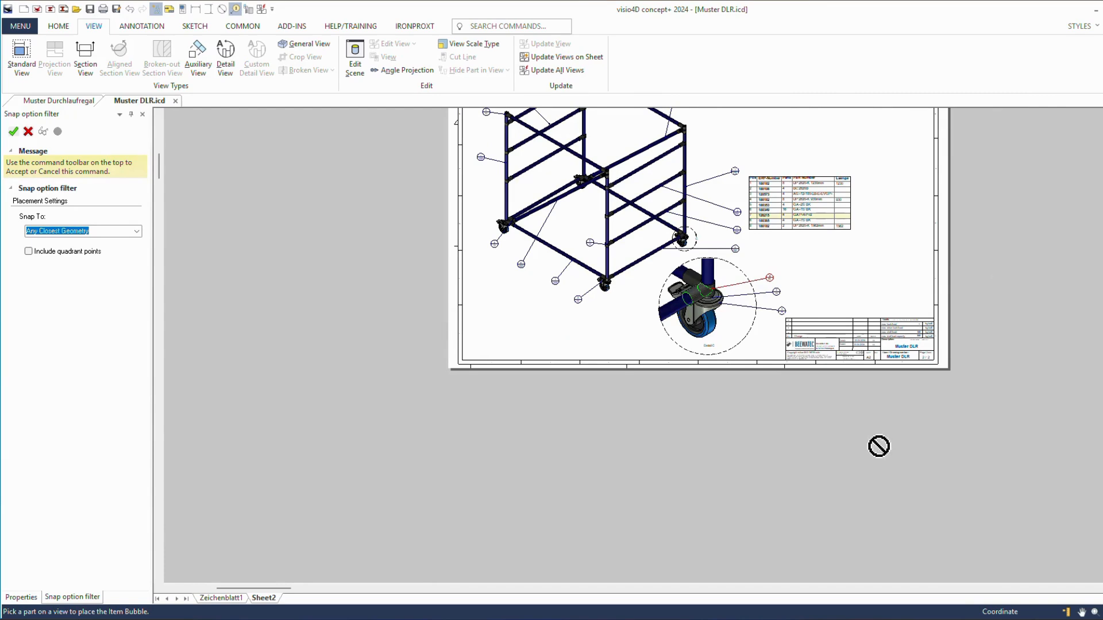
pyautogui.moveTo(870, 400); pyautogui.dragTo(844, 500, button='middle')
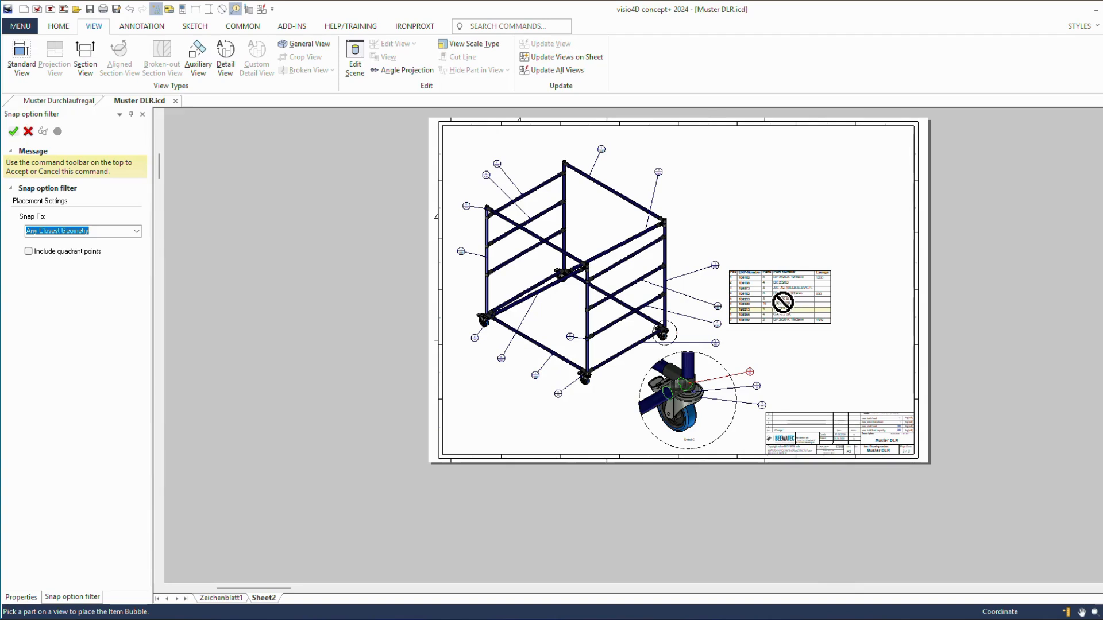
pyautogui.scroll(-1, 784, 304)
pyautogui.press('Escape')
pyautogui.moveTo(770, 315)
pyautogui.mouseDown()
pyautogui.moveTo(778, 349)
pyautogui.moveTo(818, 389)
pyautogui.mouseUp()
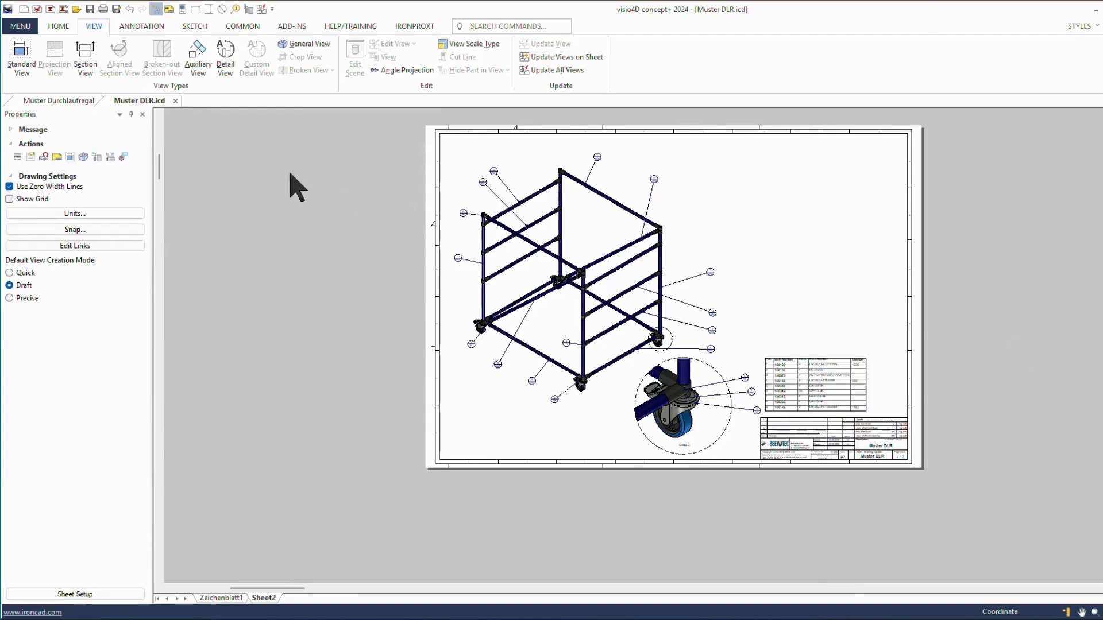
# Step: Create front and left standard views of the rack using the "without container" configuration
pyautogui.click(69, 157)
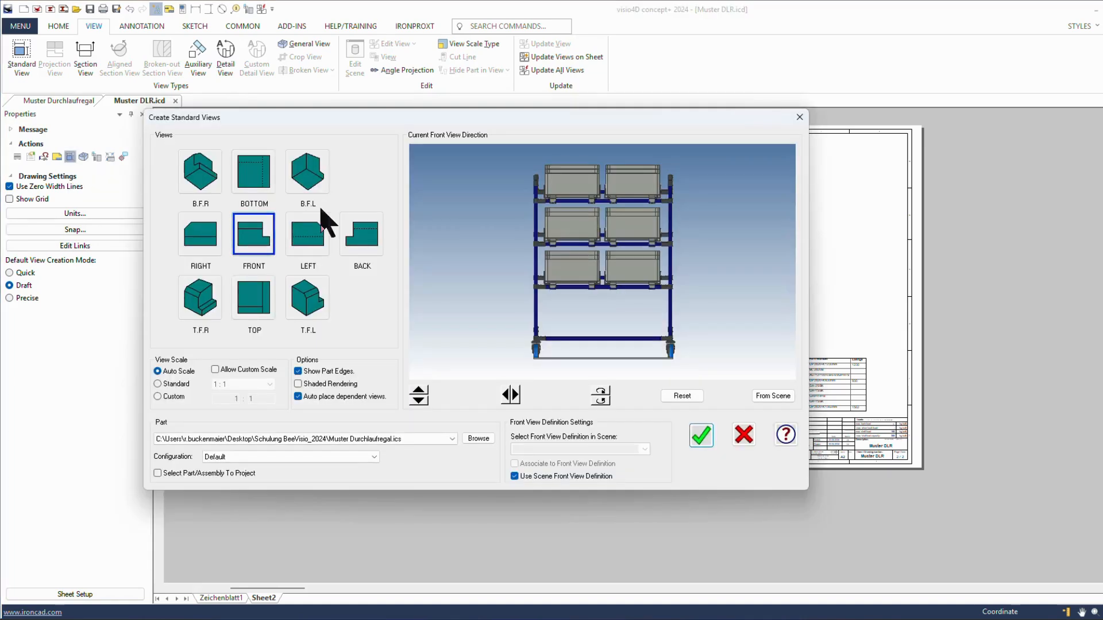
pyautogui.click(307, 244)
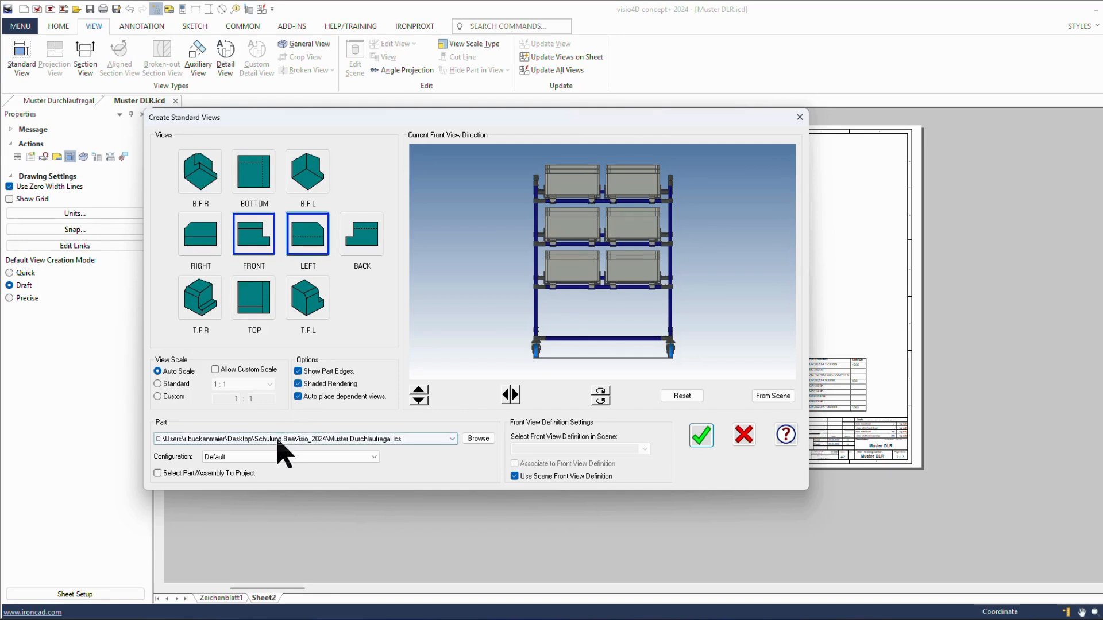
pyautogui.click(282, 458)
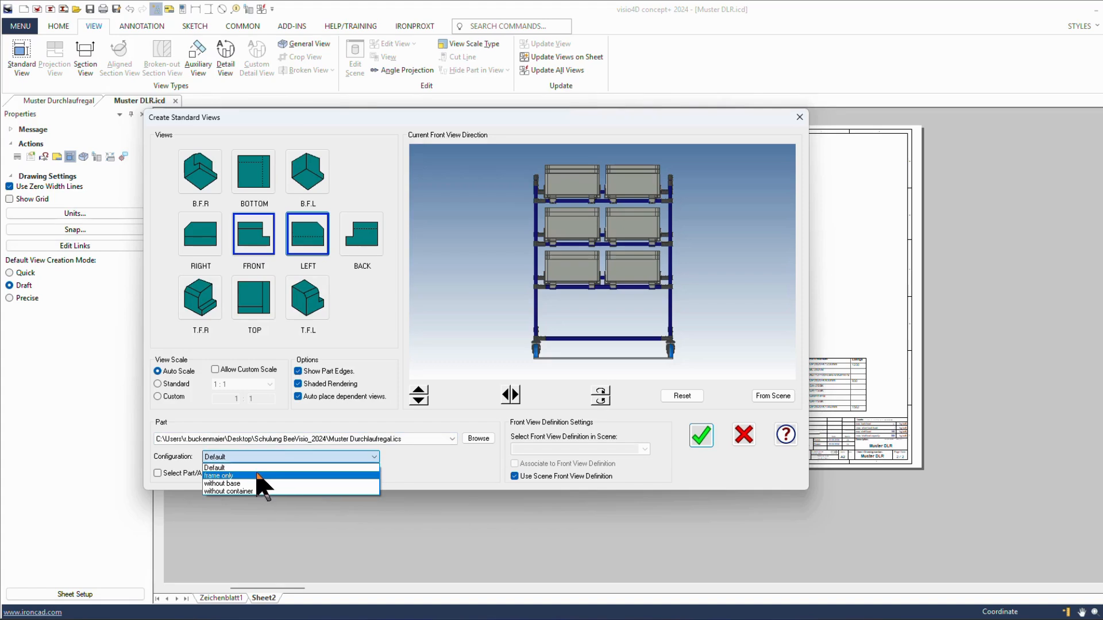
pyautogui.click(230, 491)
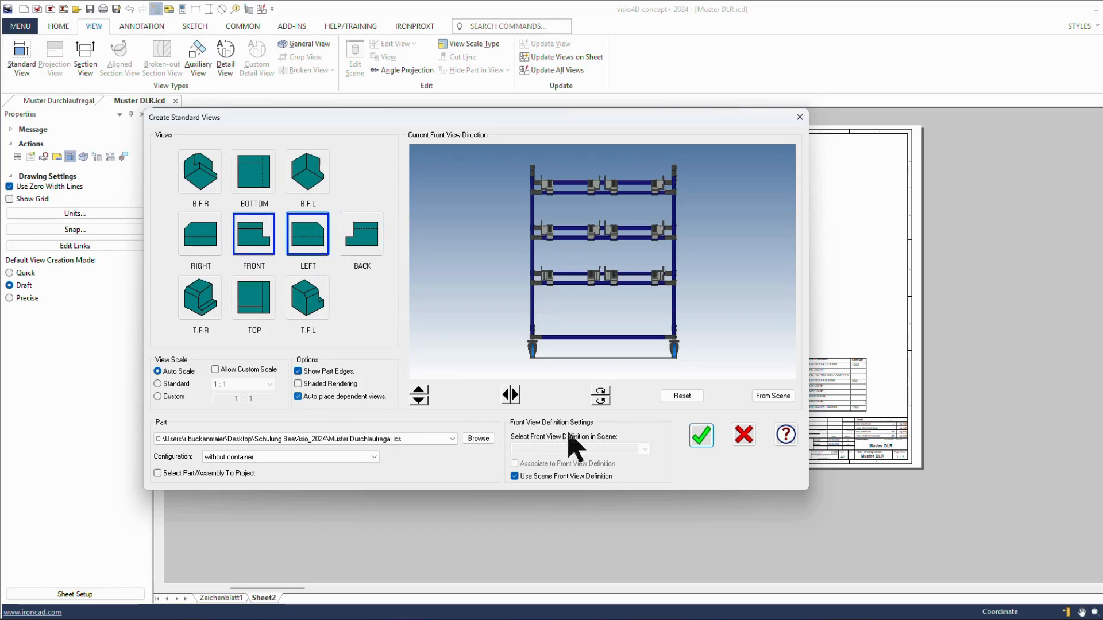
pyautogui.click(701, 436)
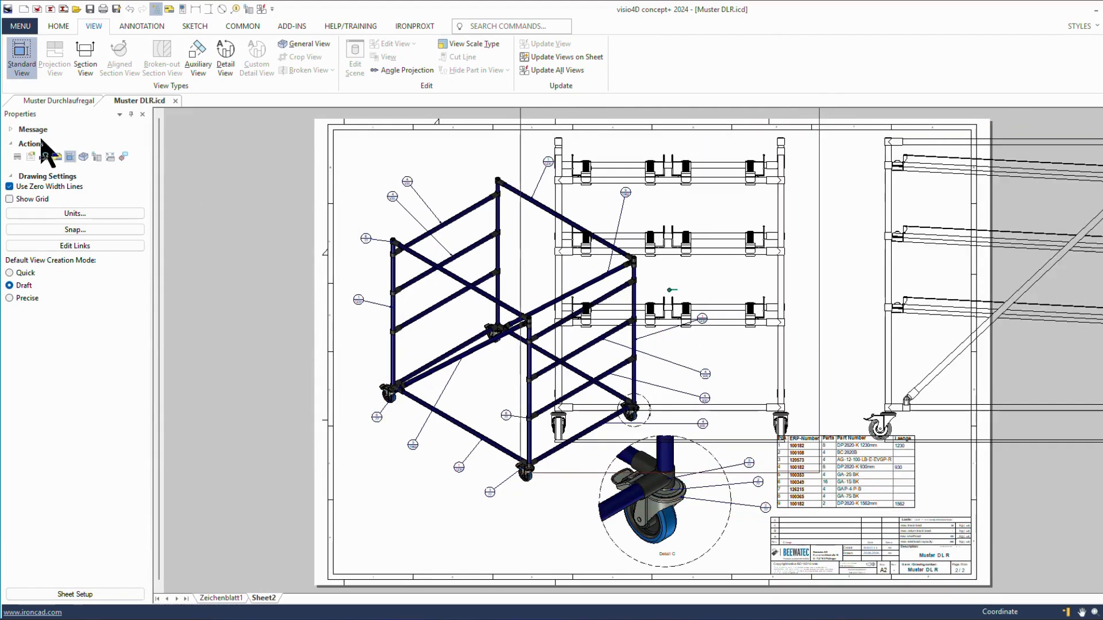
# Step: Switch the front and left views to shaded rendering
pyautogui.click(30, 158)
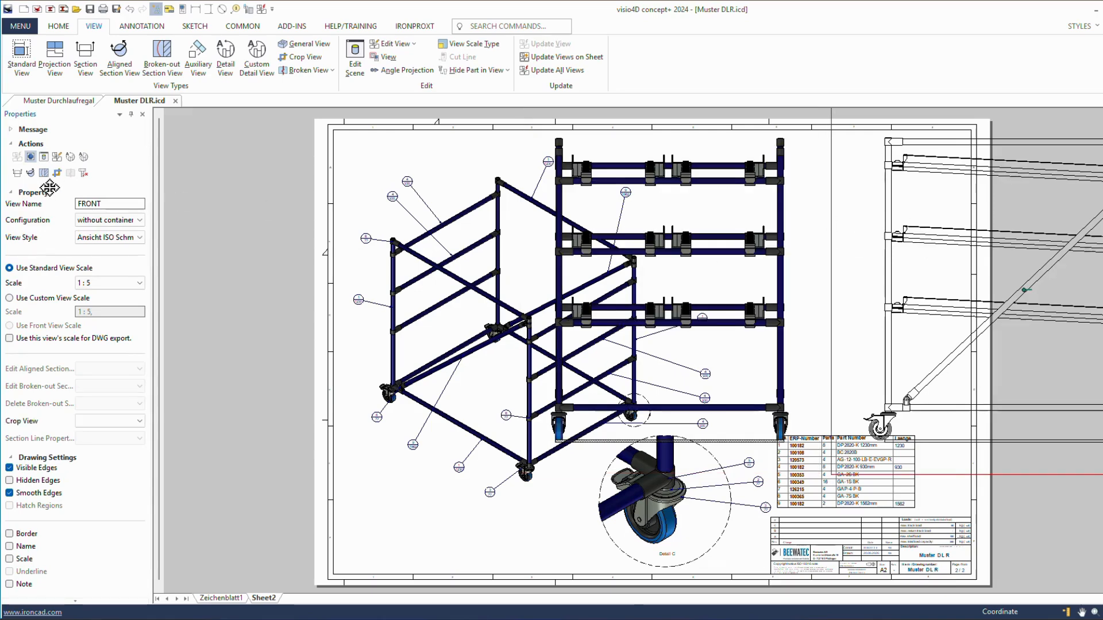
pyautogui.click(30, 158)
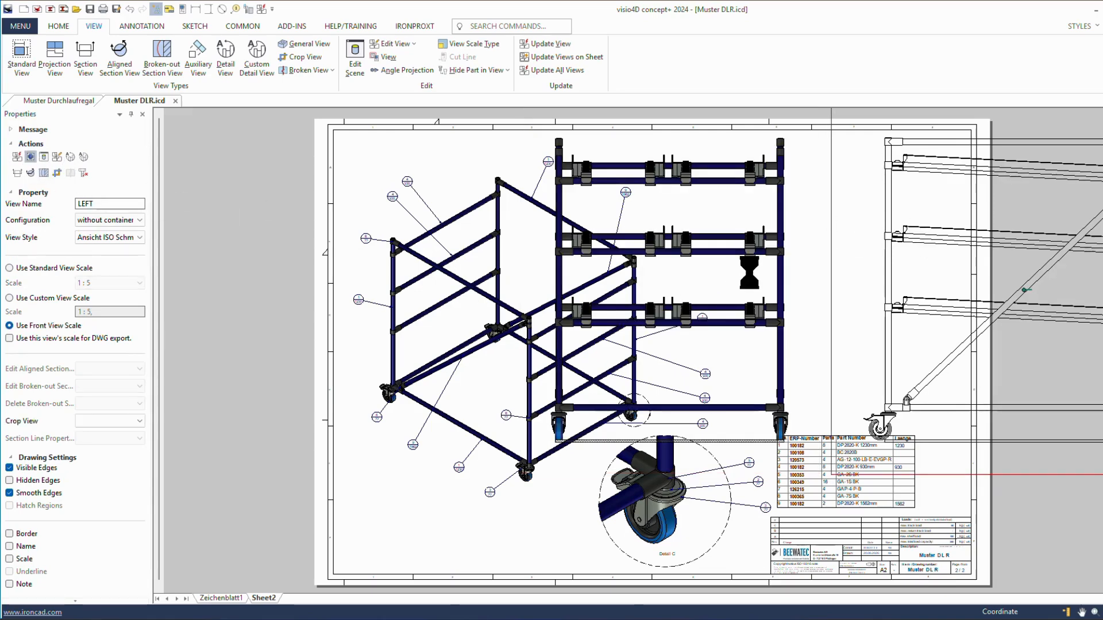
pyautogui.click(762, 274)
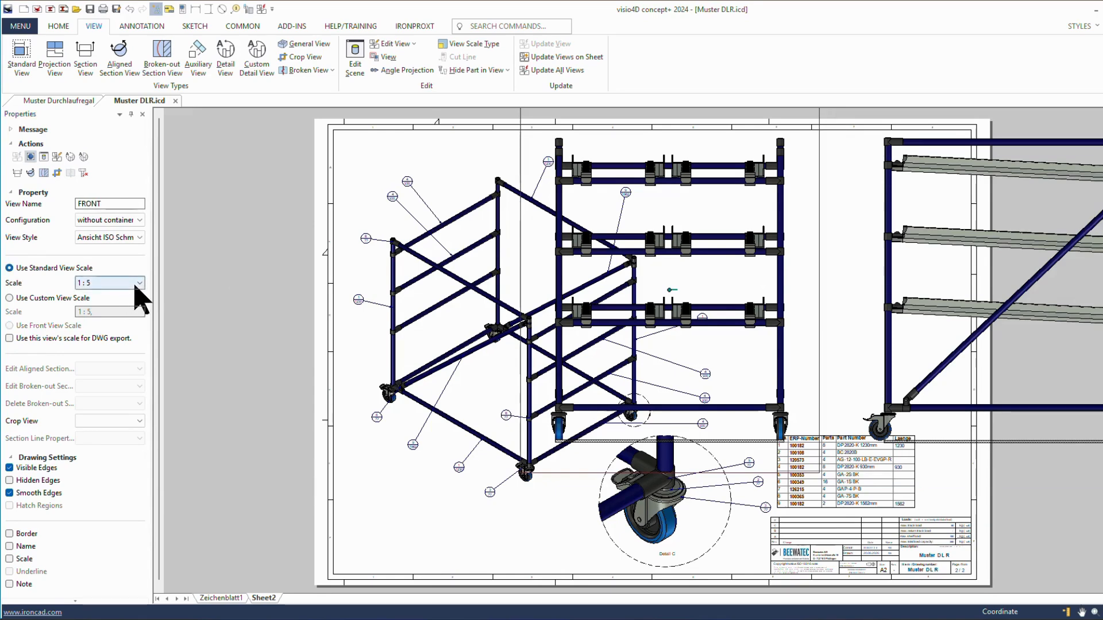
# Step: Set the front view's scale to 1:12,50 and move it into the free area above the bill of materials
pyautogui.click(136, 283)
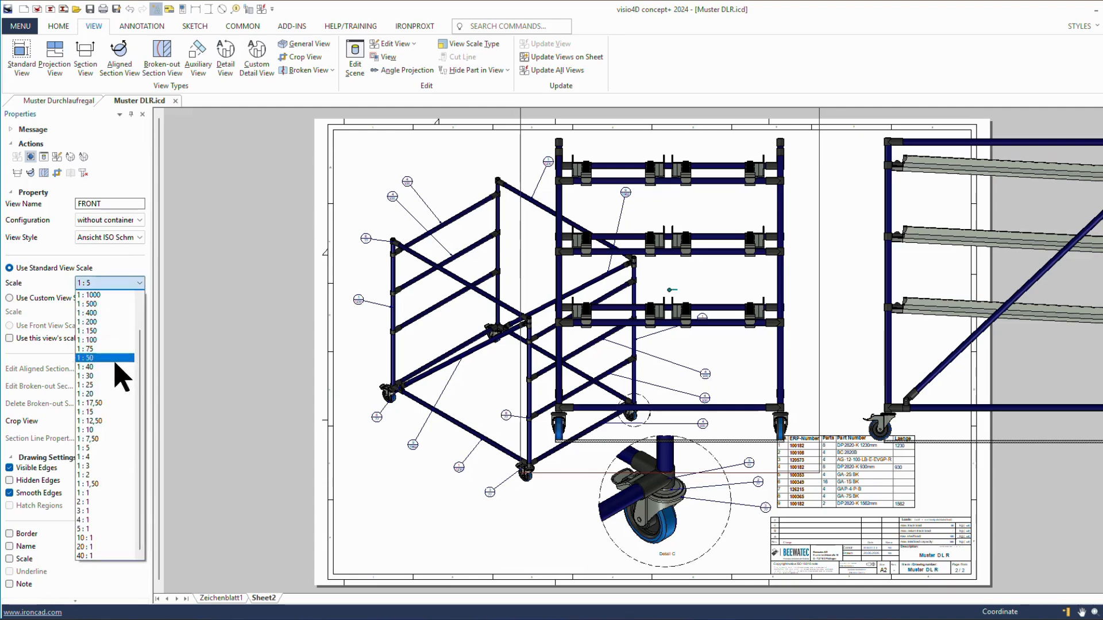
pyautogui.click(99, 421)
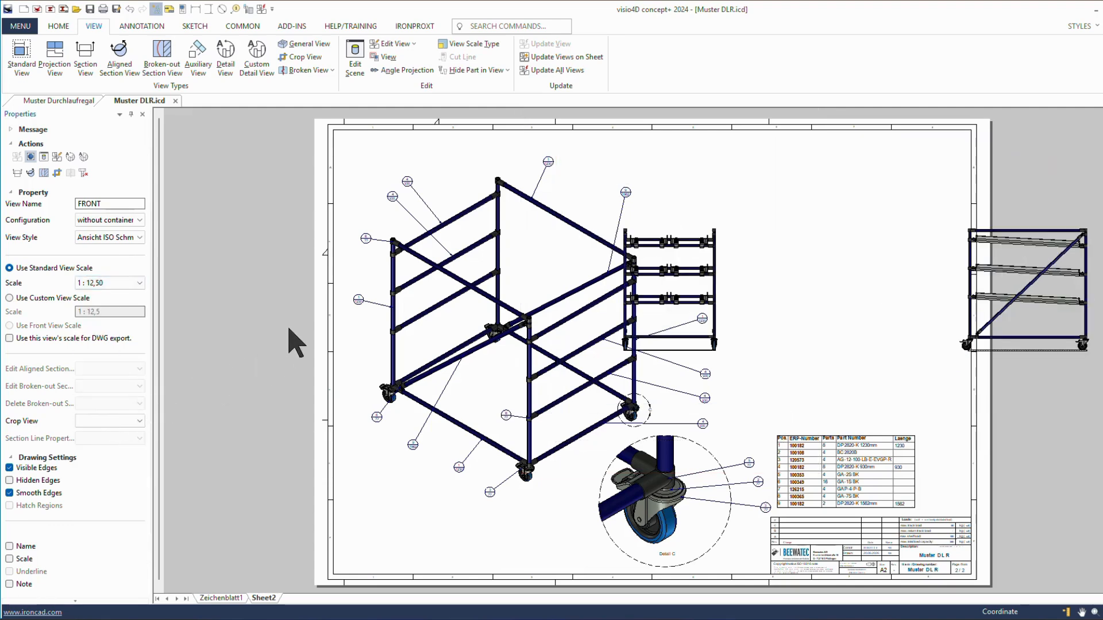
pyautogui.moveTo(703, 285); pyautogui.dragTo(778, 216)
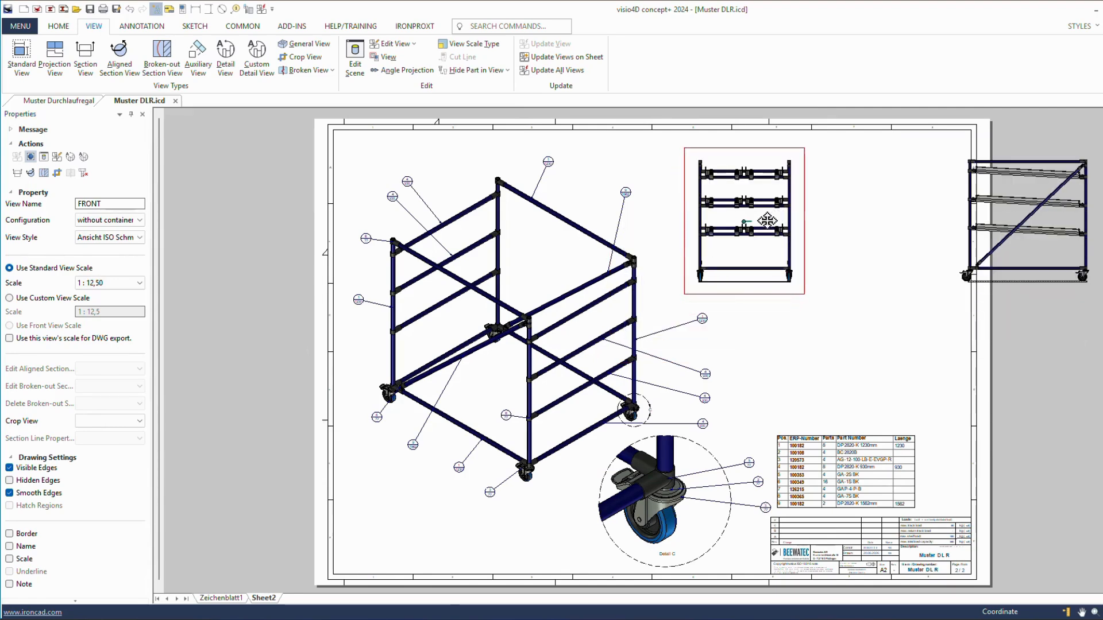
# Step: Switch the front view from the standard scale to the custom view scale option
pyautogui.click(19, 300)
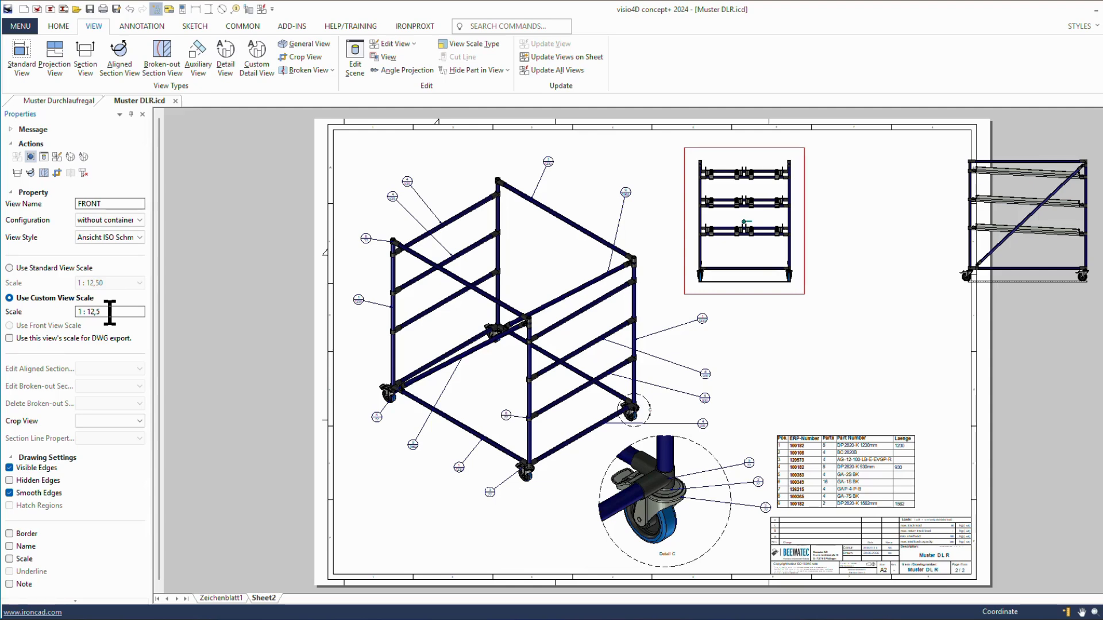
pyautogui.click(222, 284)
pyautogui.click(592, 238)
pyautogui.click(10, 297)
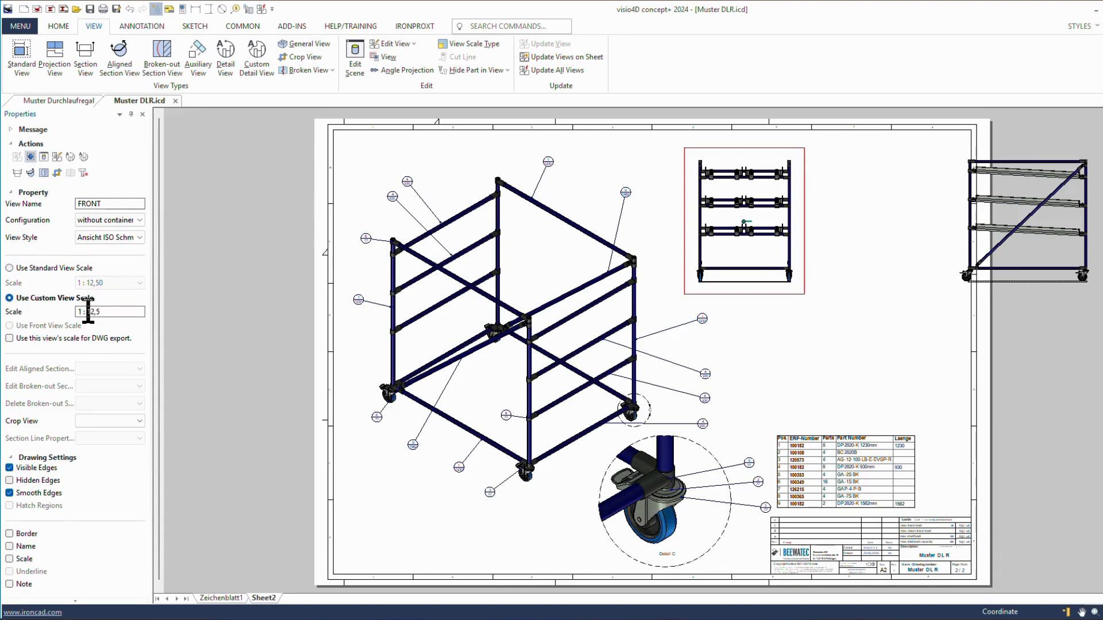
# Step: Move the left view onto the sheet directly beside the front view
pyautogui.click(904, 271)
pyautogui.moveTo(983, 236); pyautogui.dragTo(852, 237)
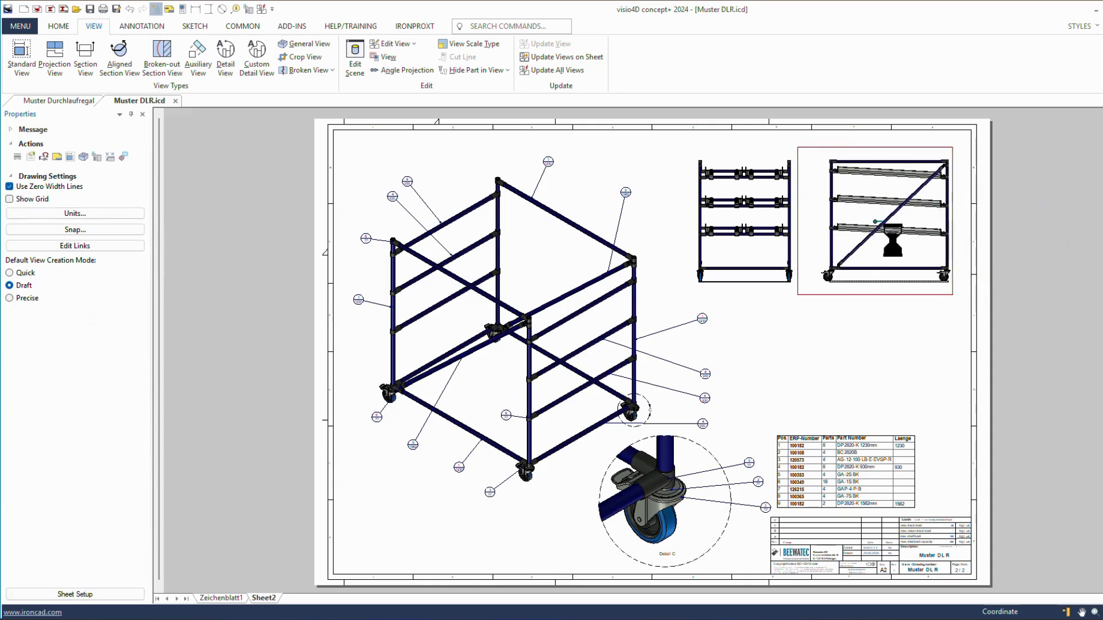
pyautogui.click(1028, 365)
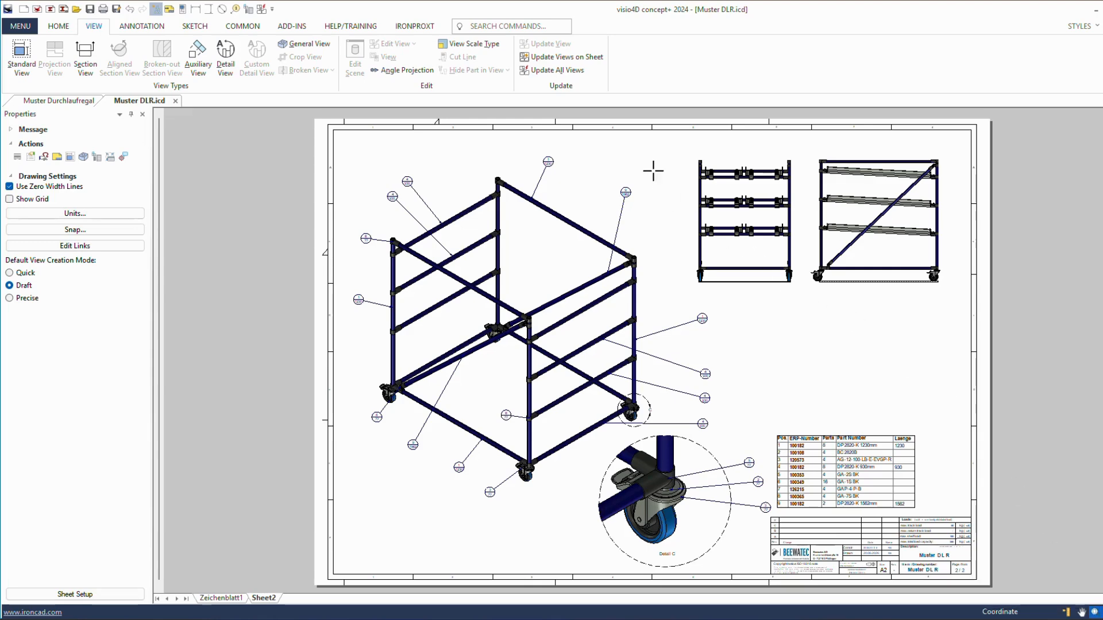
# Step: Add a horizontal dimension to the front view's bottom crossbar between its two end connectors, placed just above the tube
pyautogui.moveTo(640, 138); pyautogui.dragTo(976, 322)
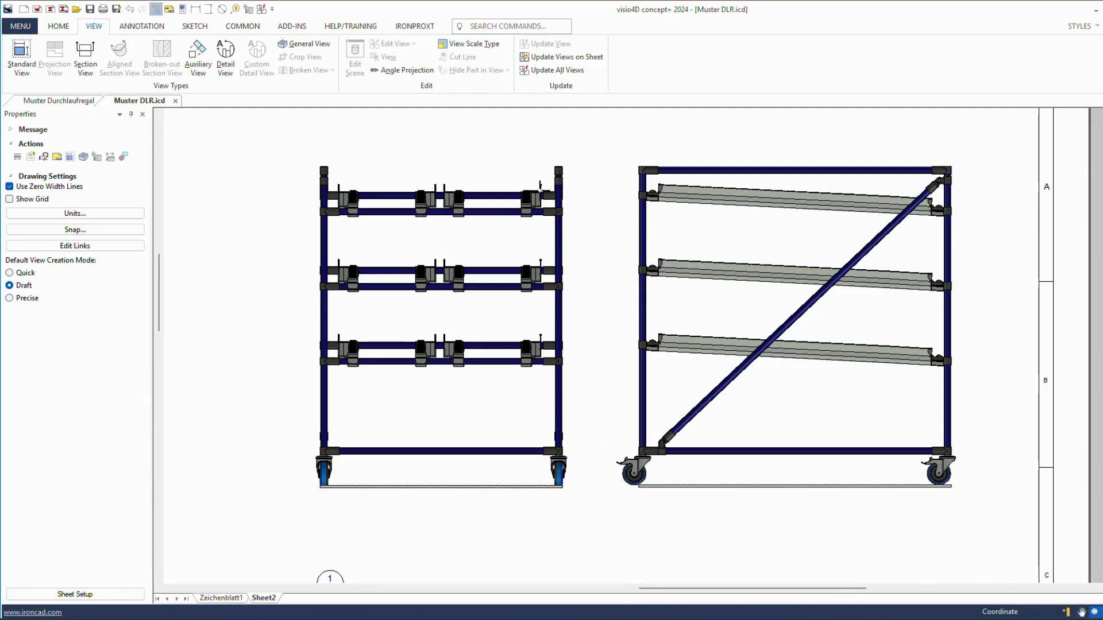
pyautogui.moveTo(551, 201); pyautogui.dragTo(282, 472)
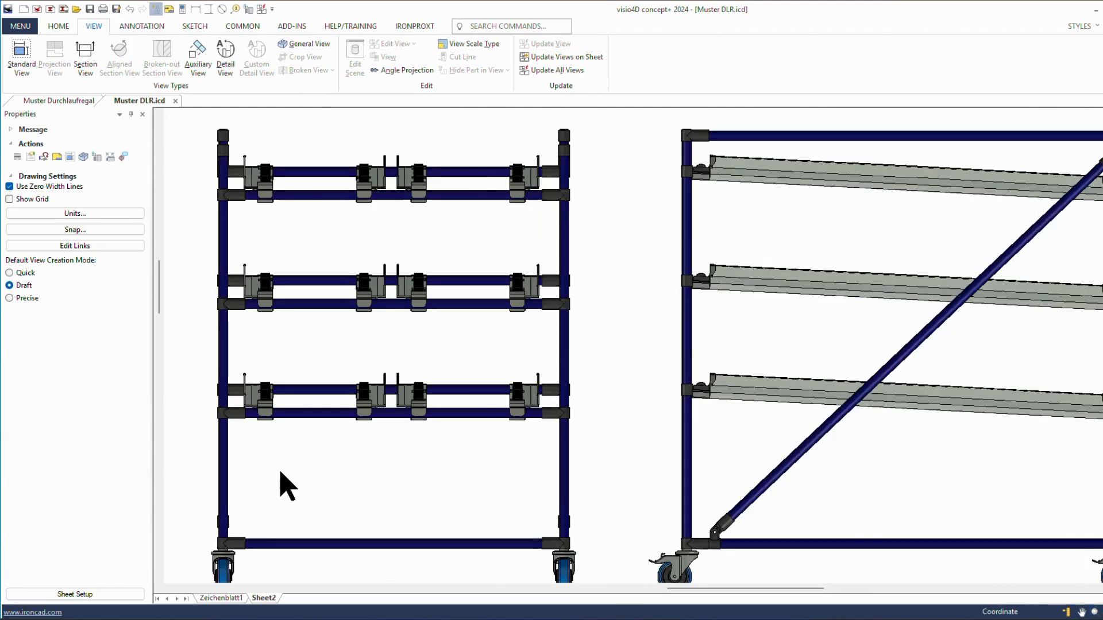
pyautogui.moveTo(280, 472)
pyautogui.mouseDown(button='middle')
pyautogui.moveTo(421, 463)
pyautogui.moveTo(434, 434)
pyautogui.mouseUp(button='middle')
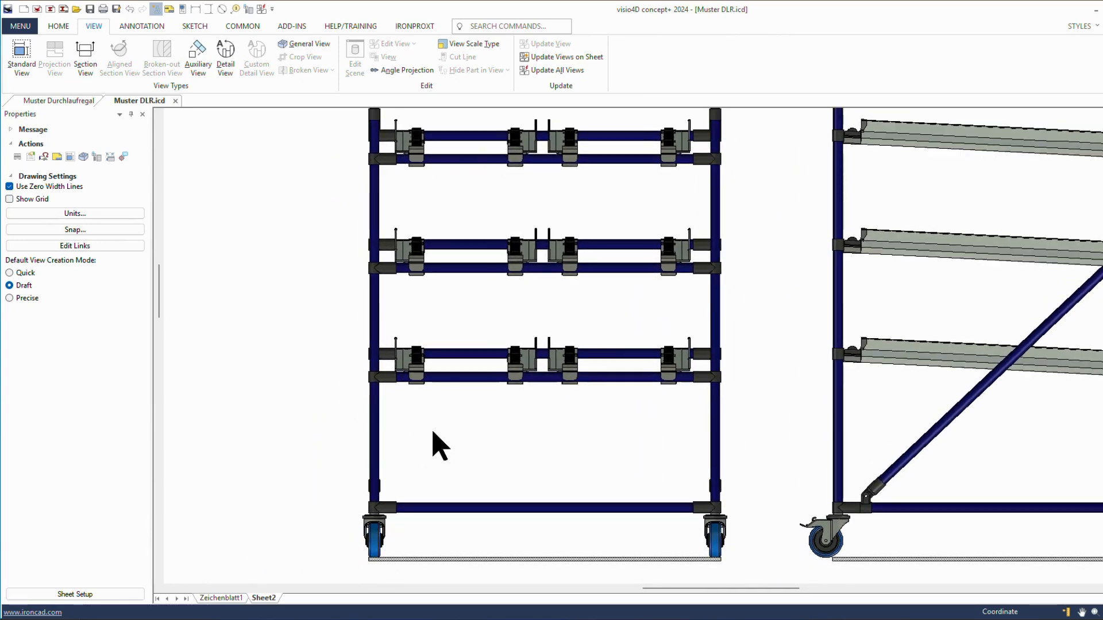
pyautogui.click(196, 10)
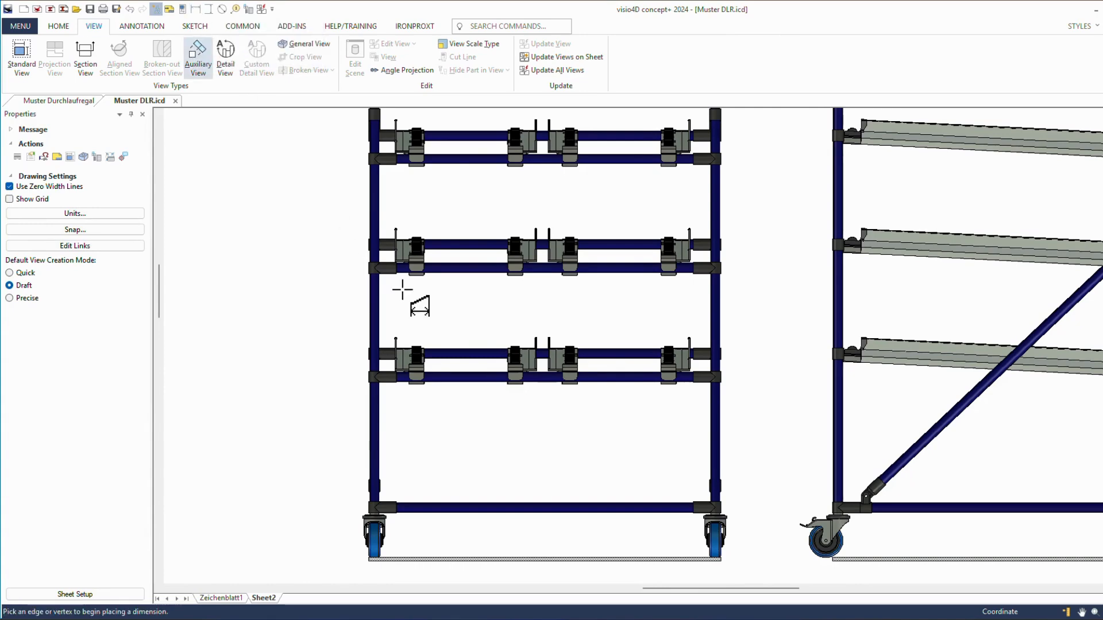
pyautogui.click(396, 500)
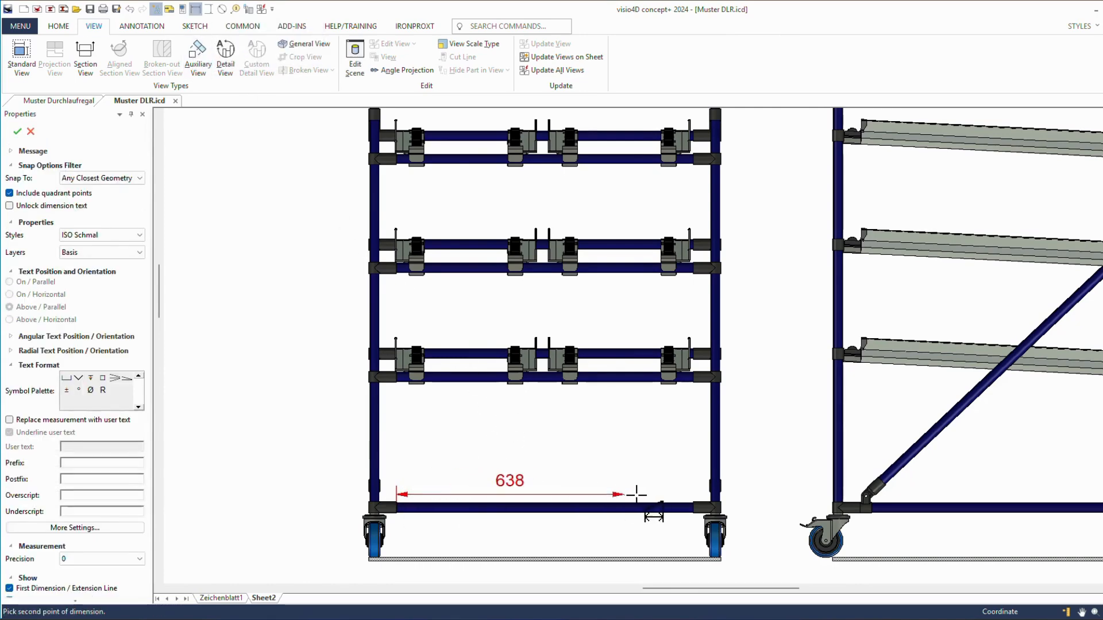
pyautogui.click(692, 501)
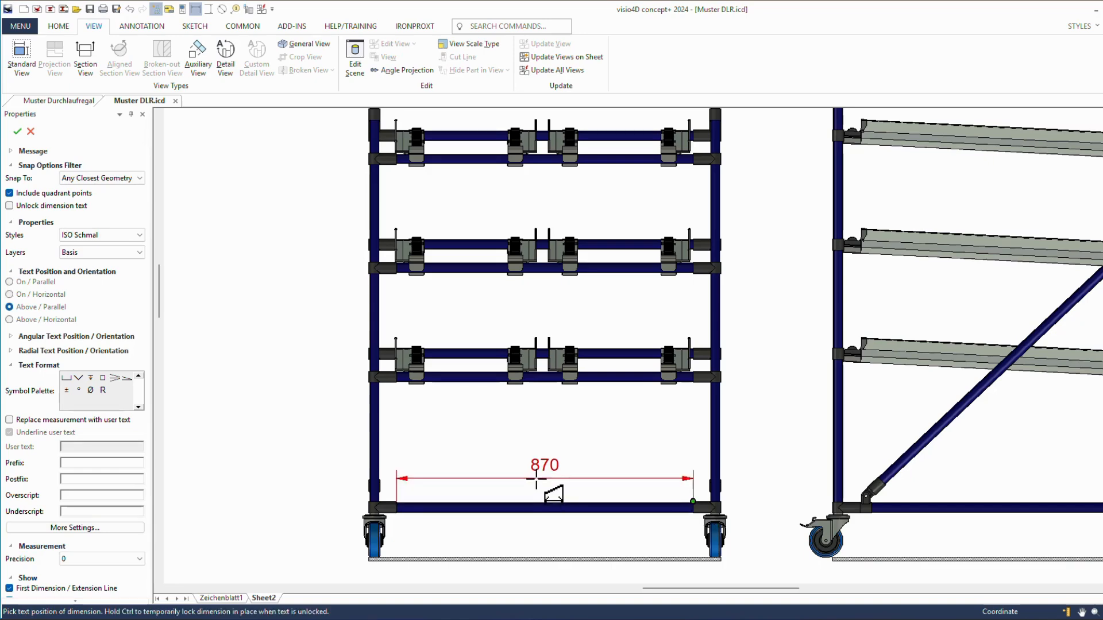
pyautogui.click(536, 478)
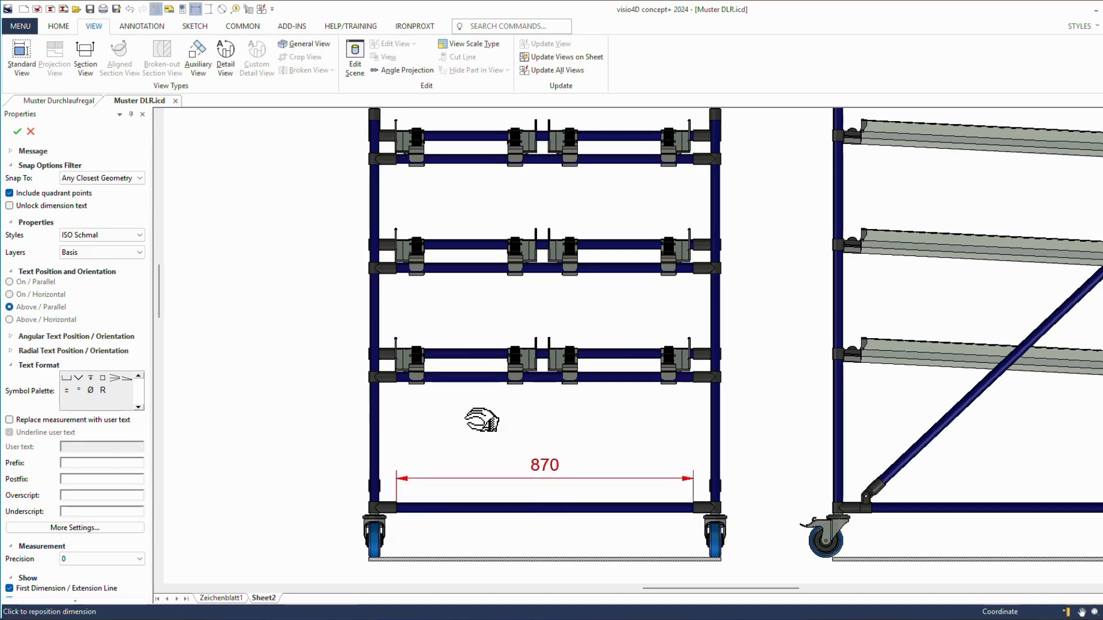
# Step: Dimension the front view's top-level lower crossbar from its left connector to the first bracket and between the first two brackets, with both dimensions aligned
pyautogui.scroll(3, 488, 299)
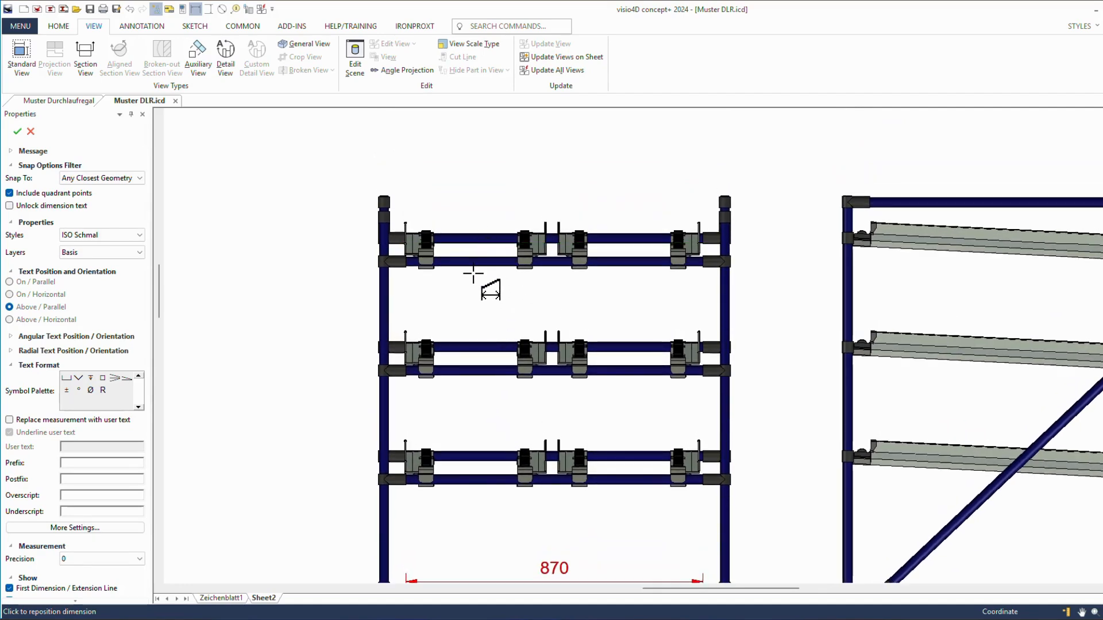
pyautogui.scroll(3, 472, 274)
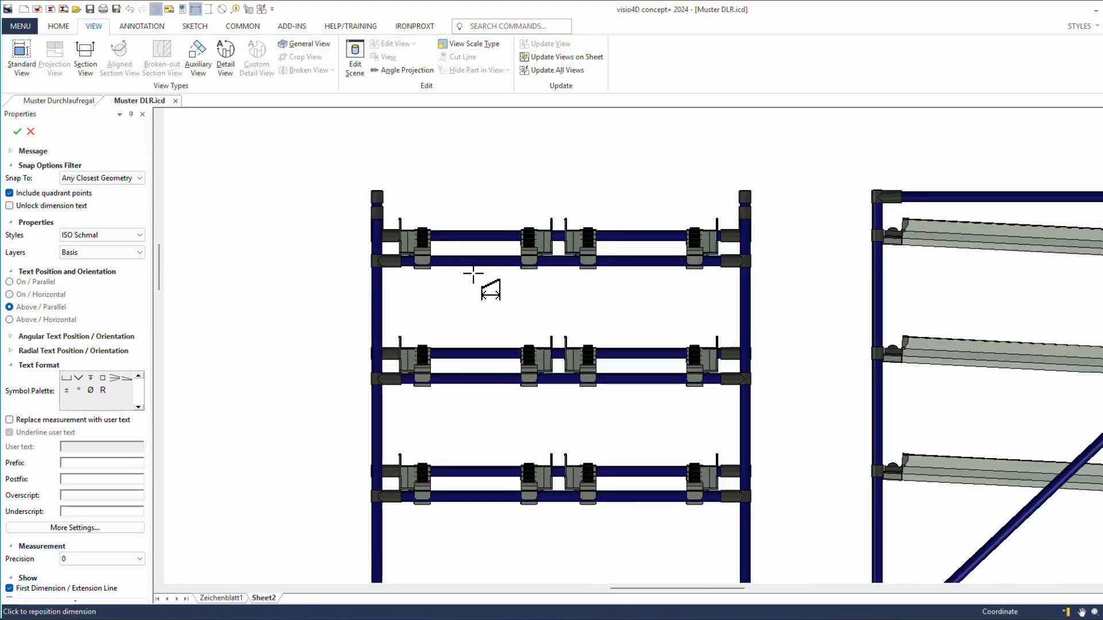
pyautogui.scroll(1, 473, 274)
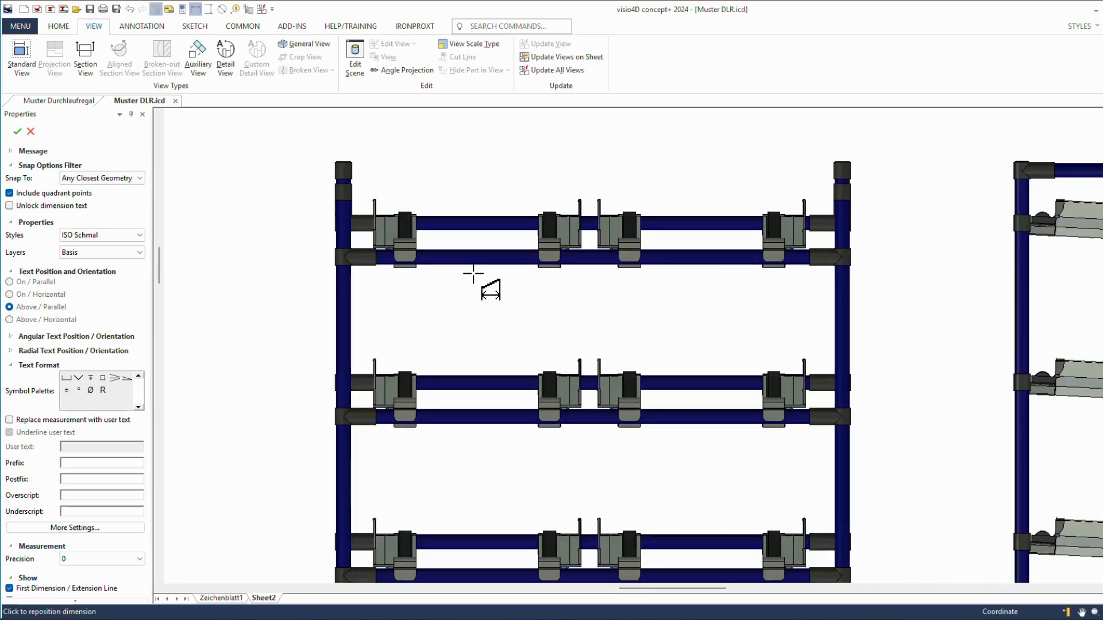
pyautogui.click(376, 265)
pyautogui.click(394, 256)
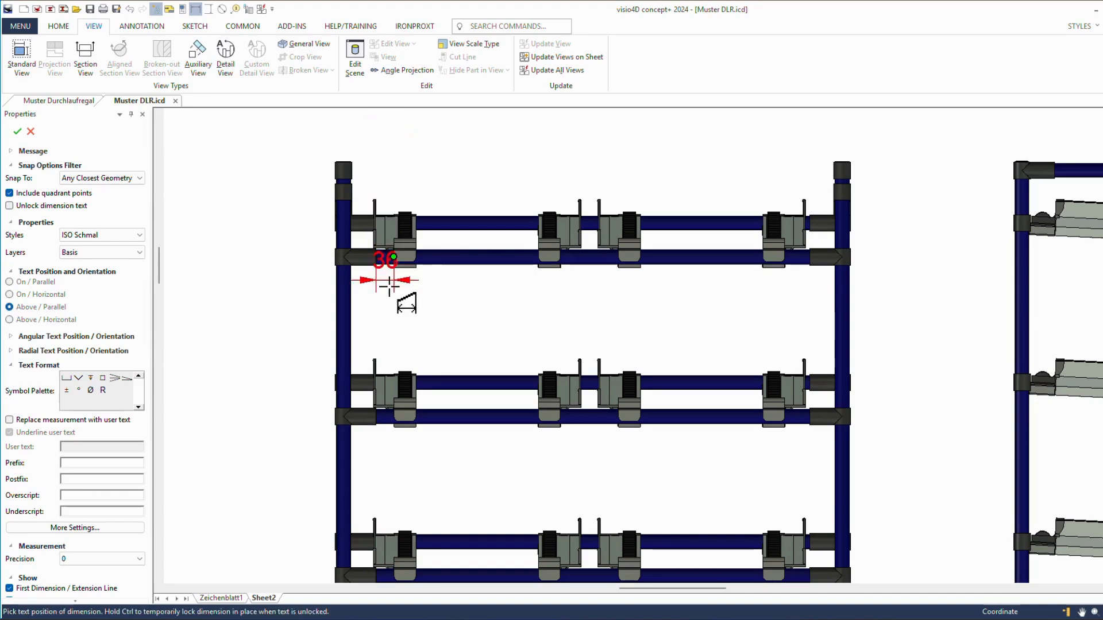
pyautogui.click(395, 305)
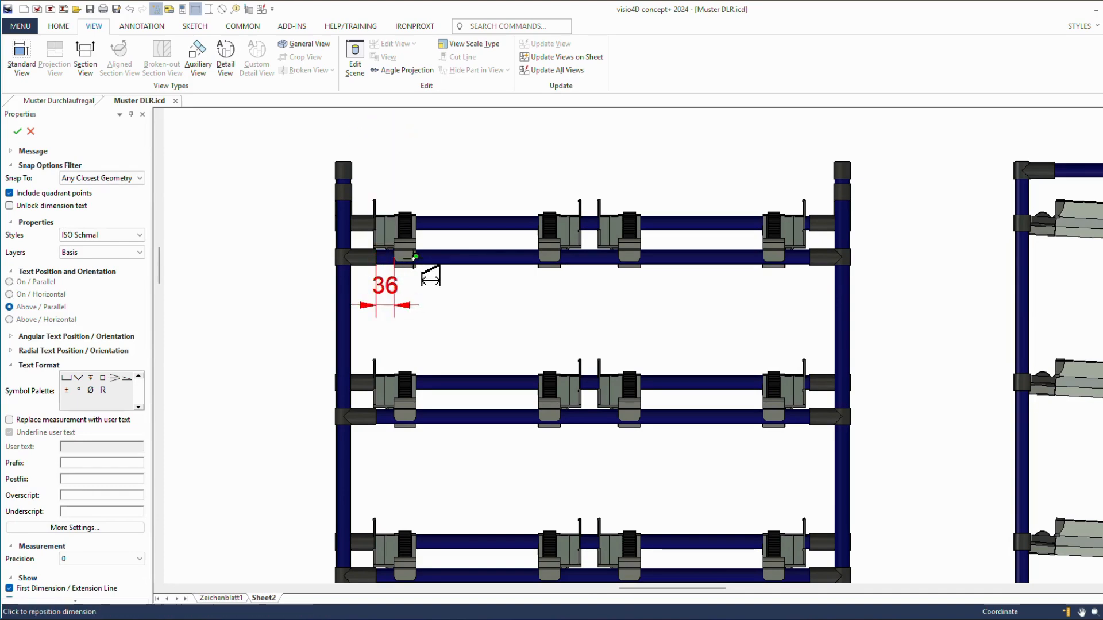
pyautogui.click(415, 257)
pyautogui.click(538, 257)
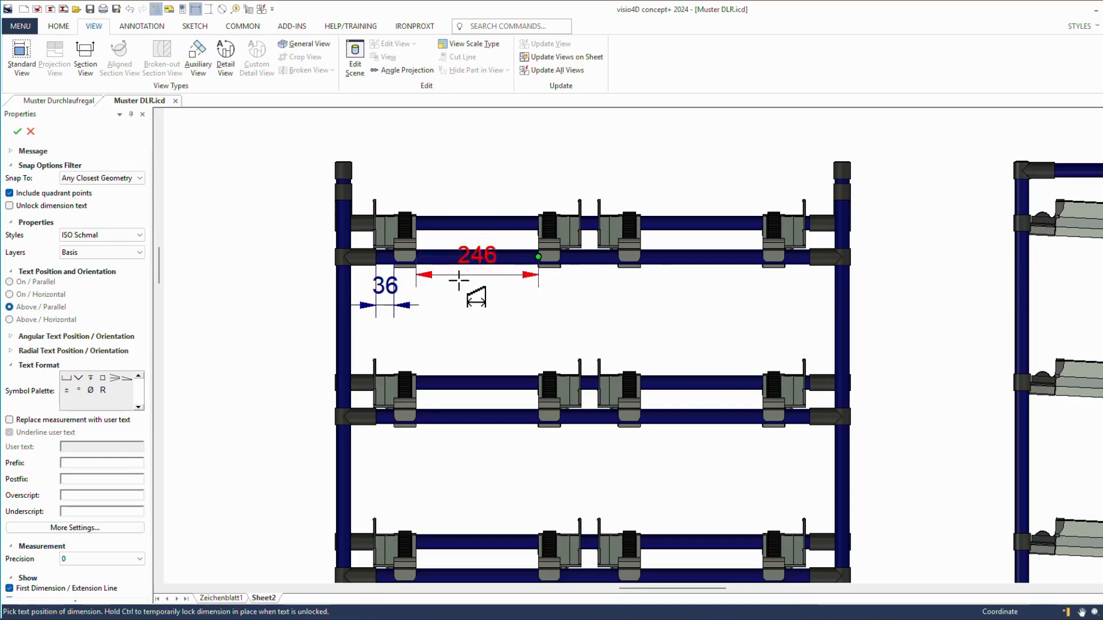
pyautogui.click(385, 286)
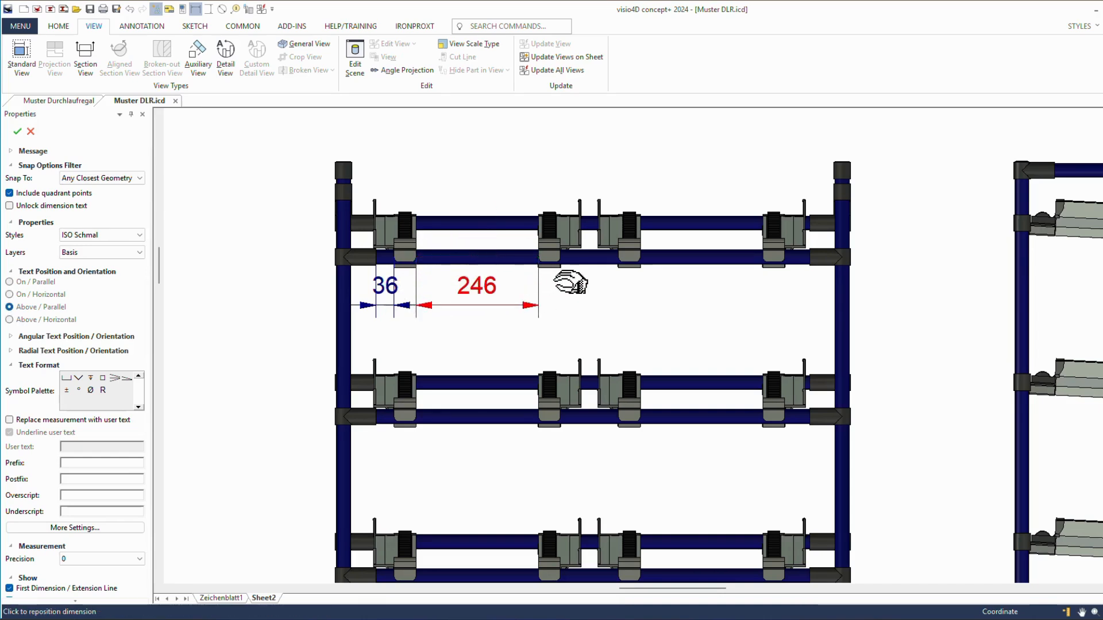
# Step: Continue the aligned dimension row with the middle bracket gap, the gap between the last two brackets, and the gap to the right connector
pyautogui.click(560, 257)
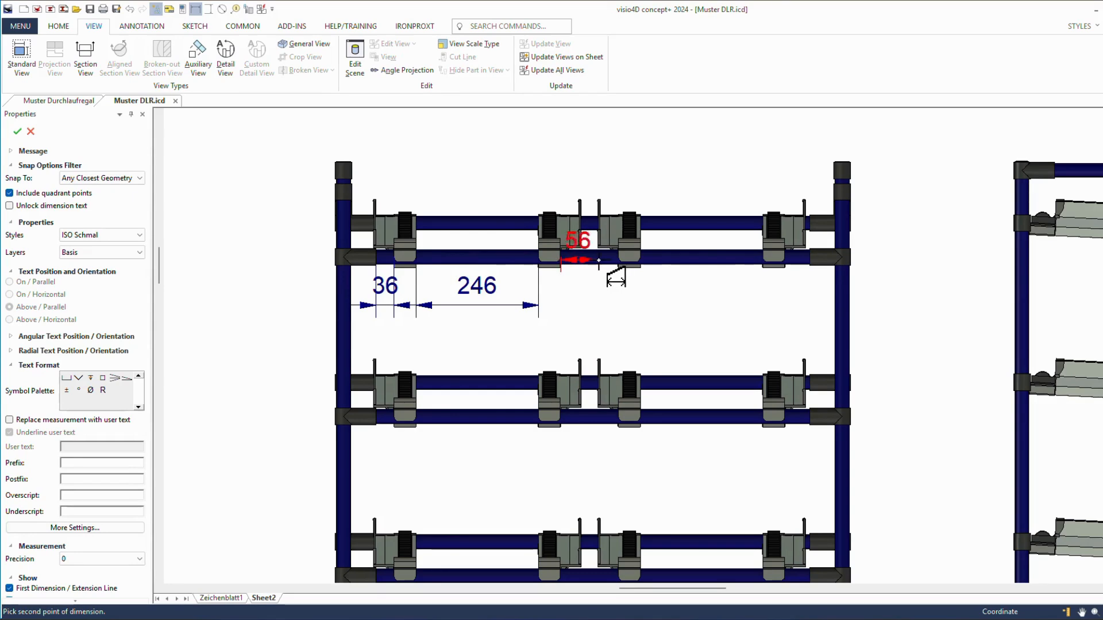
pyautogui.click(618, 257)
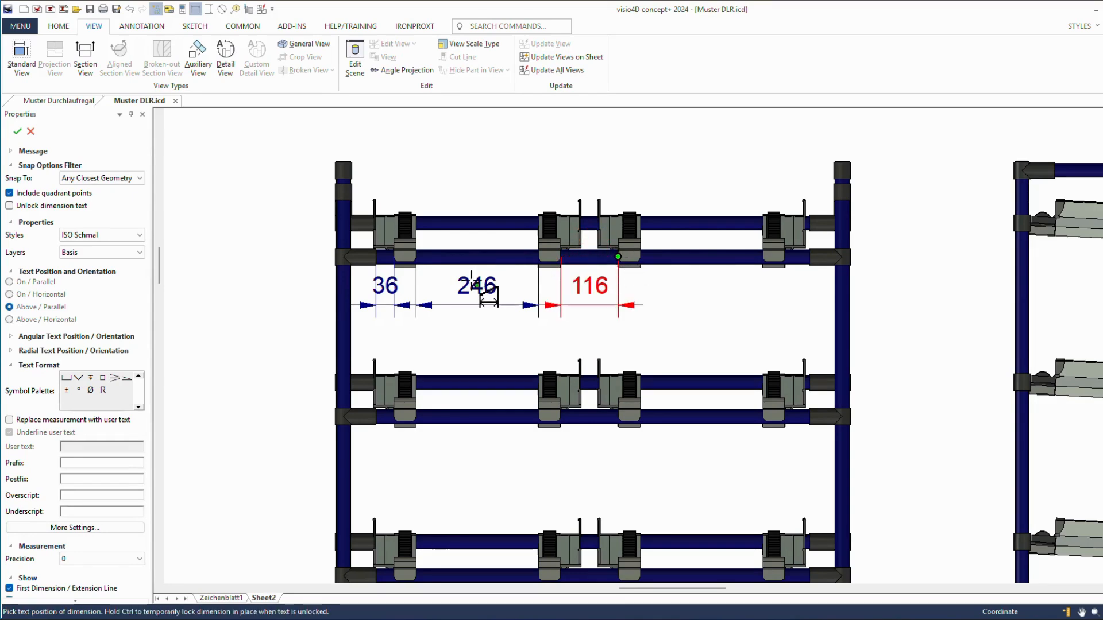
pyautogui.click(485, 286)
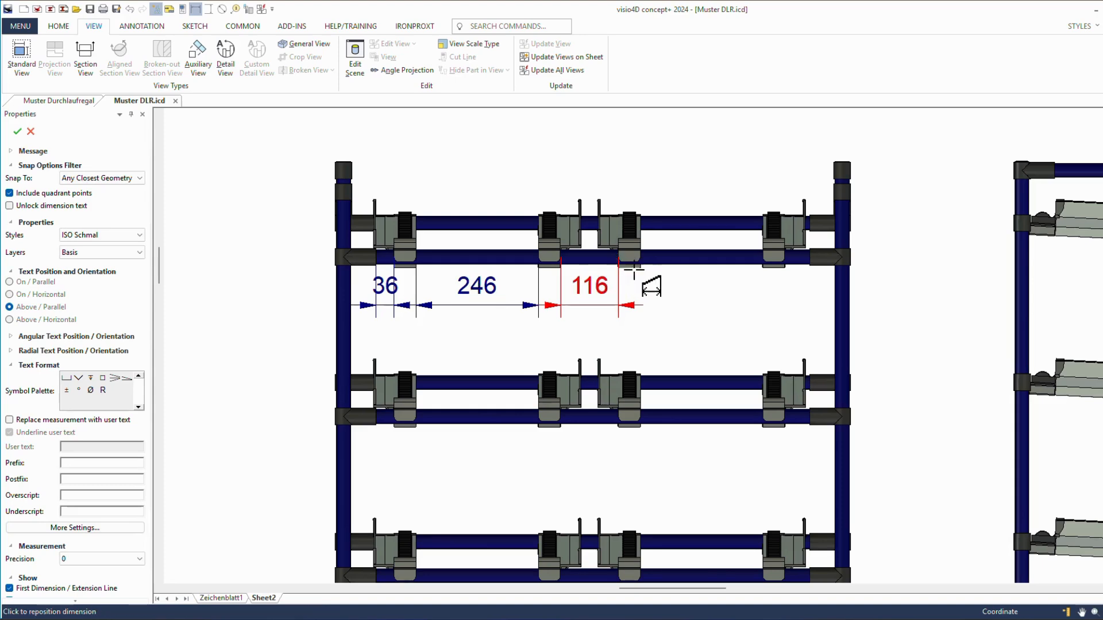
pyautogui.click(641, 257)
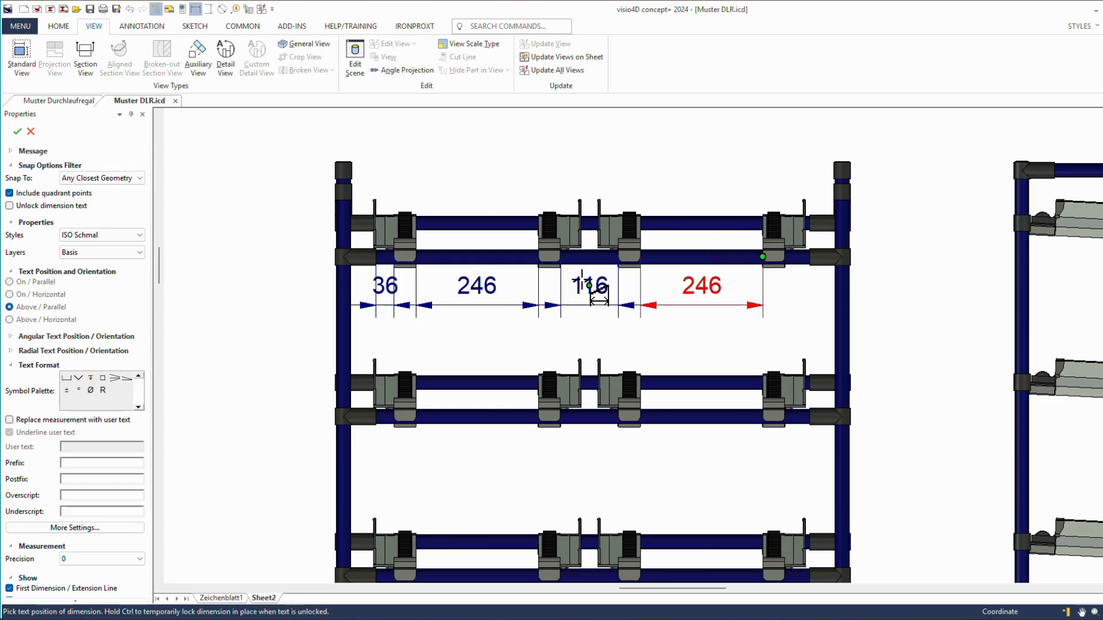
pyautogui.click(585, 284)
pyautogui.click(785, 256)
pyautogui.click(810, 258)
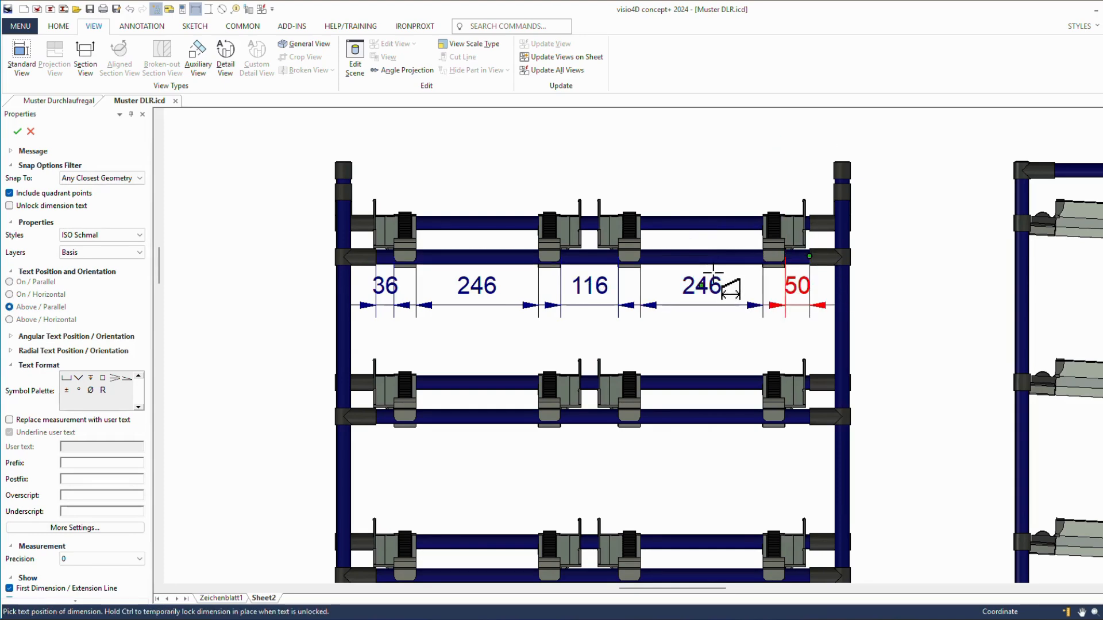
pyautogui.click(718, 290)
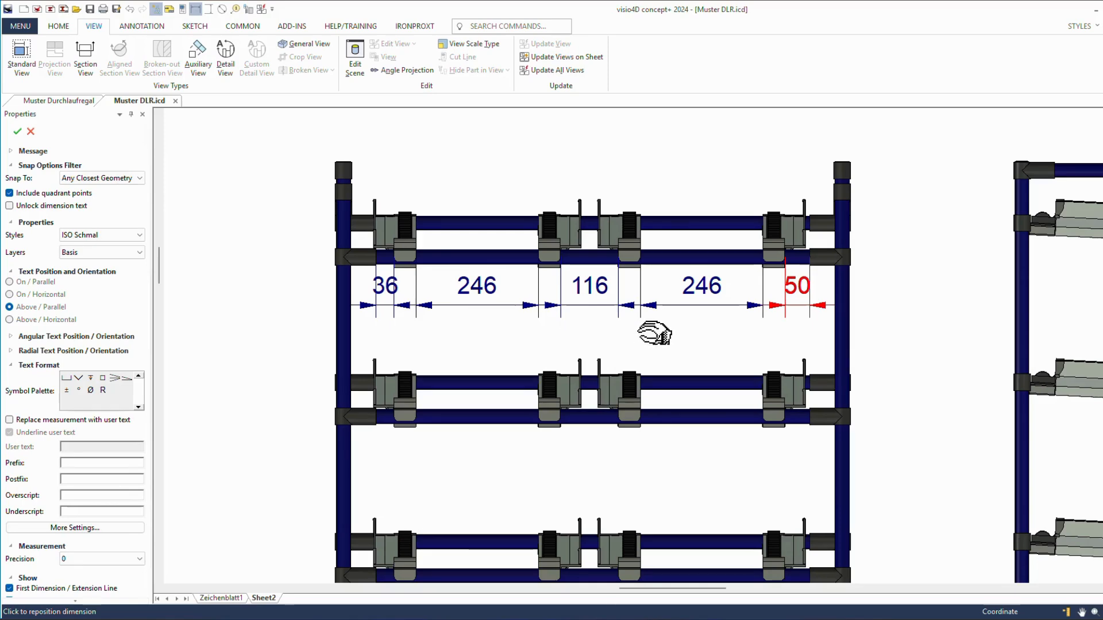
# Step: Add aligned vertical dimensions on the left view's left post from the bottom connector to the lowest shelf connector and up to the middle one
pyautogui.moveTo(675, 448); pyautogui.dragTo(669, 328, button='middle')
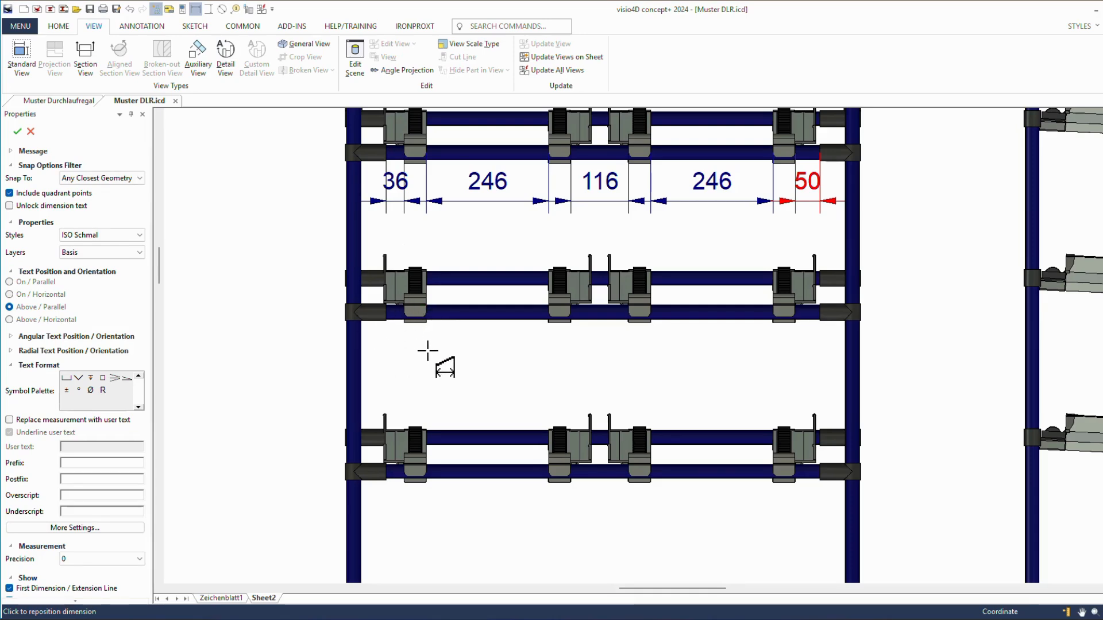
pyautogui.moveTo(911, 362)
pyautogui.mouseDown(button='middle')
pyautogui.moveTo(918, 357)
pyautogui.moveTo(850, 310)
pyautogui.moveTo(787, 298)
pyautogui.moveTo(699, 247)
pyautogui.moveTo(648, 282)
pyautogui.moveTo(623, 262)
pyautogui.mouseUp(button='middle')
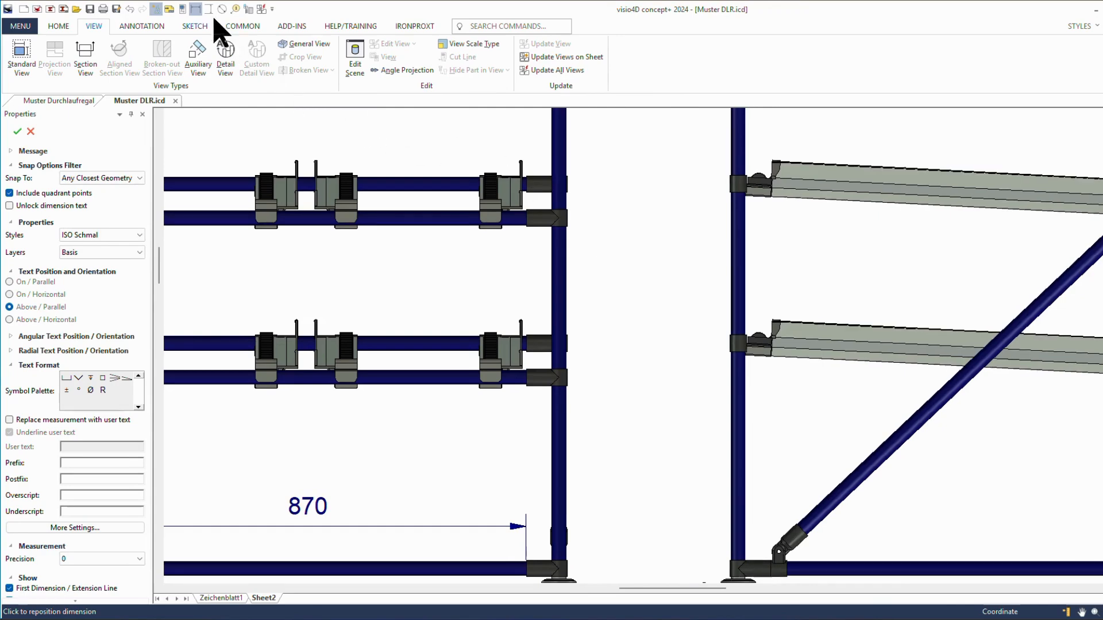
pyautogui.click(737, 561)
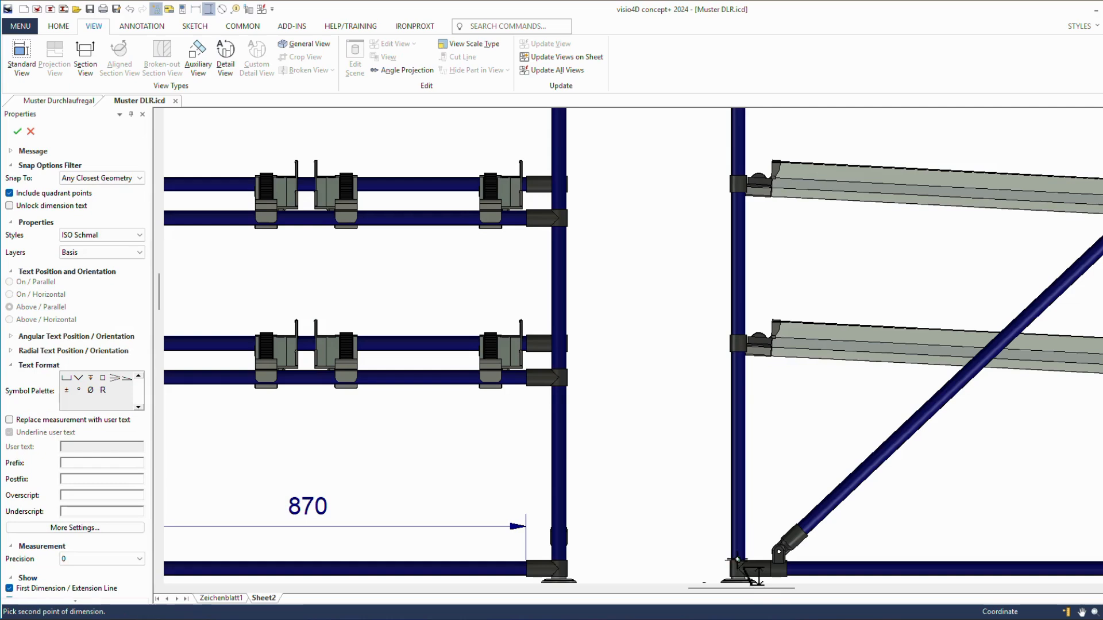
pyautogui.click(738, 350)
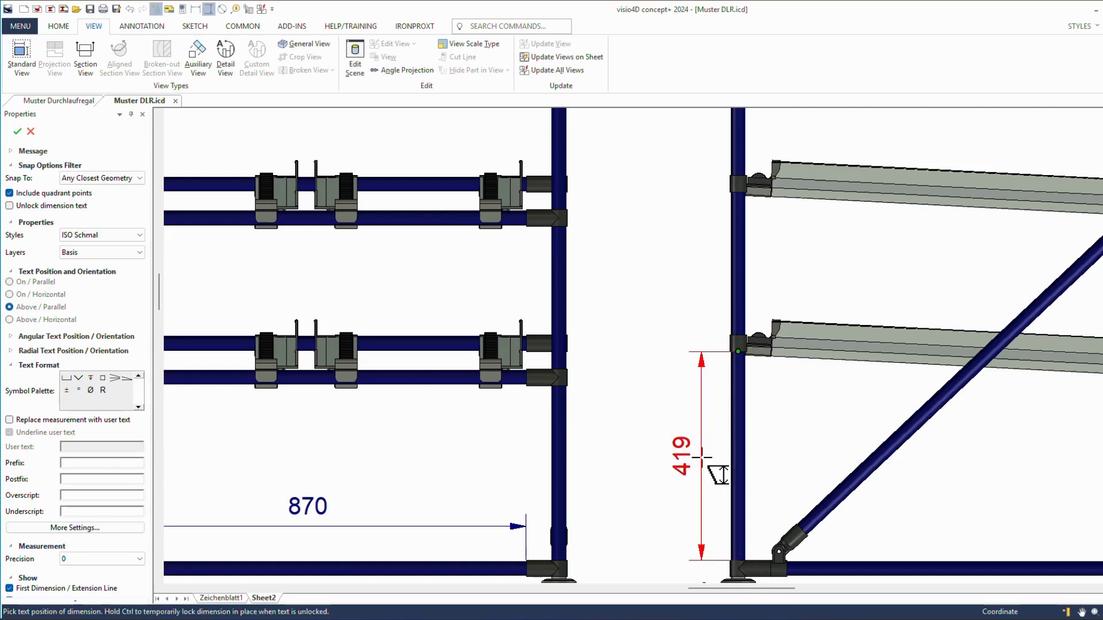
pyautogui.click(737, 333)
pyautogui.click(738, 335)
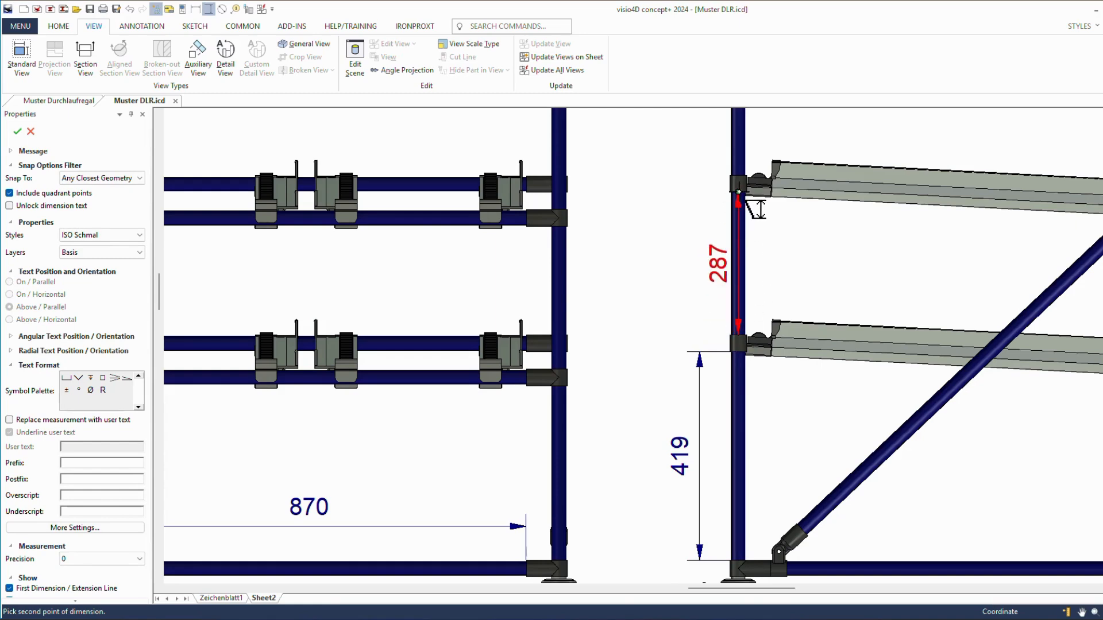
pyautogui.click(739, 192)
pyautogui.click(681, 468)
# Step: Complete the left post's vertical dimension line from the middle to the upper shelf connector and from there to the top corner connector
pyautogui.moveTo(776, 274); pyautogui.dragTo(739, 510, button='middle')
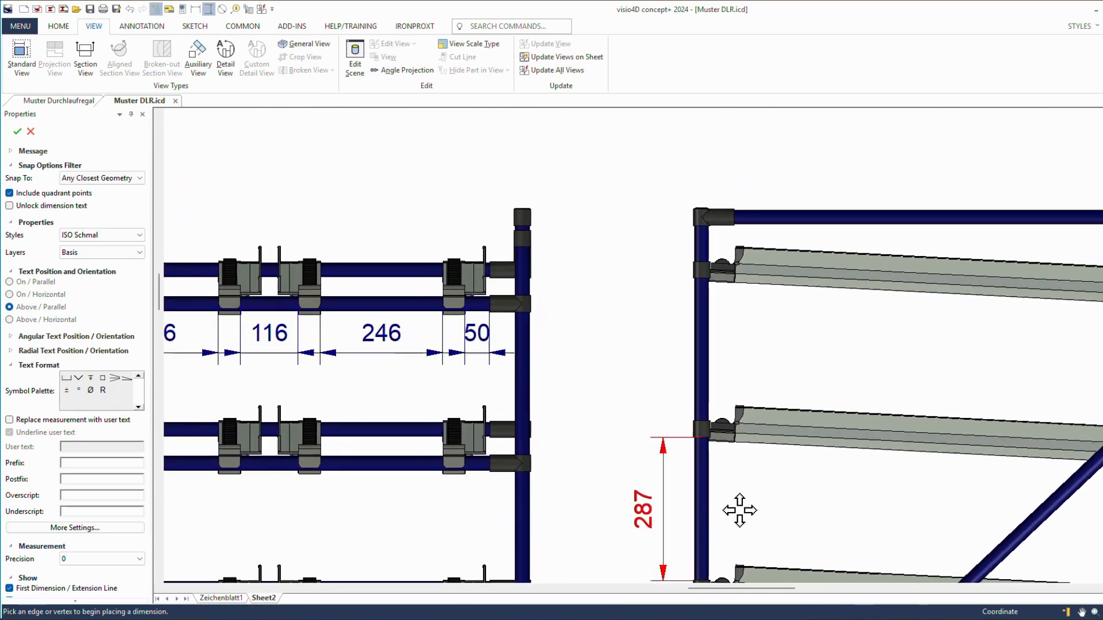
pyautogui.click(701, 421)
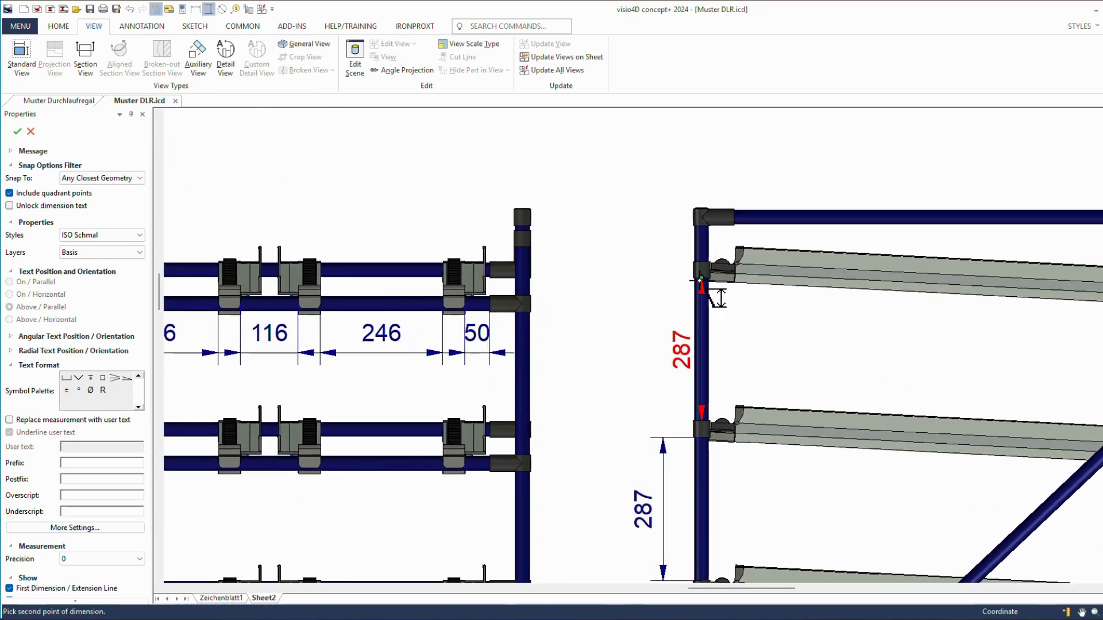
pyautogui.click(701, 278)
pyautogui.click(667, 529)
pyautogui.click(702, 233)
pyautogui.click(702, 226)
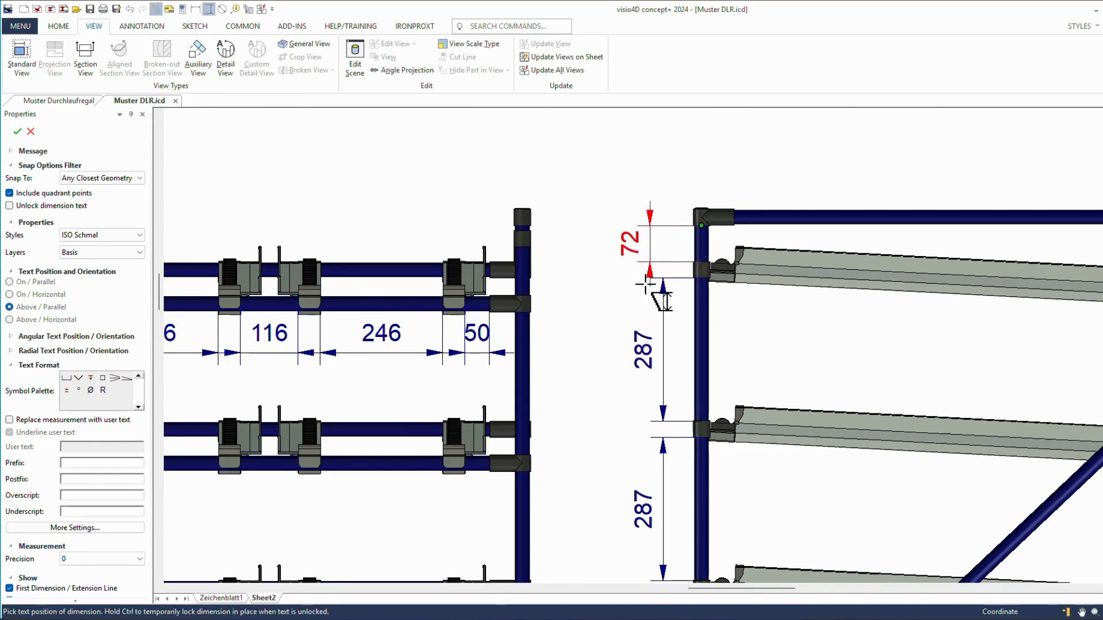
pyautogui.click(661, 362)
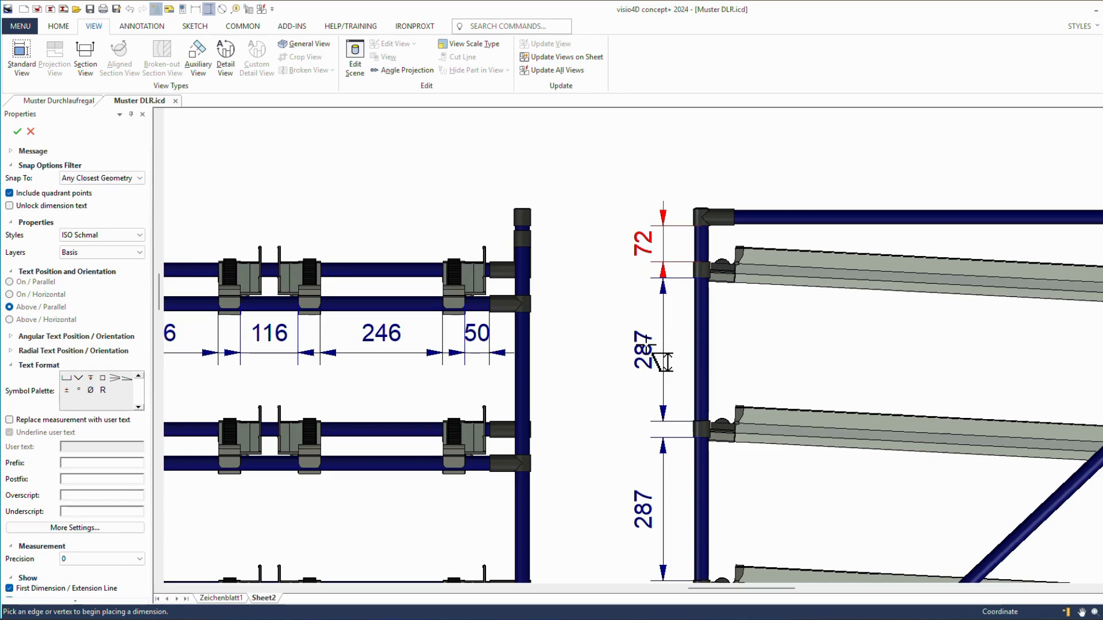
# Step: Add aligned vertical dimensions on the left view's right post from the bottom connector to the lowest shelf connector and up to the middle one
pyautogui.moveTo(923, 436); pyautogui.dragTo(435, 253, button='middle')
pyautogui.moveTo(680, 547)
pyautogui.mouseDown(button='middle')
pyautogui.moveTo(606, 439)
pyautogui.moveTo(584, 429)
pyautogui.moveTo(563, 442)
pyautogui.mouseUp(button='middle')
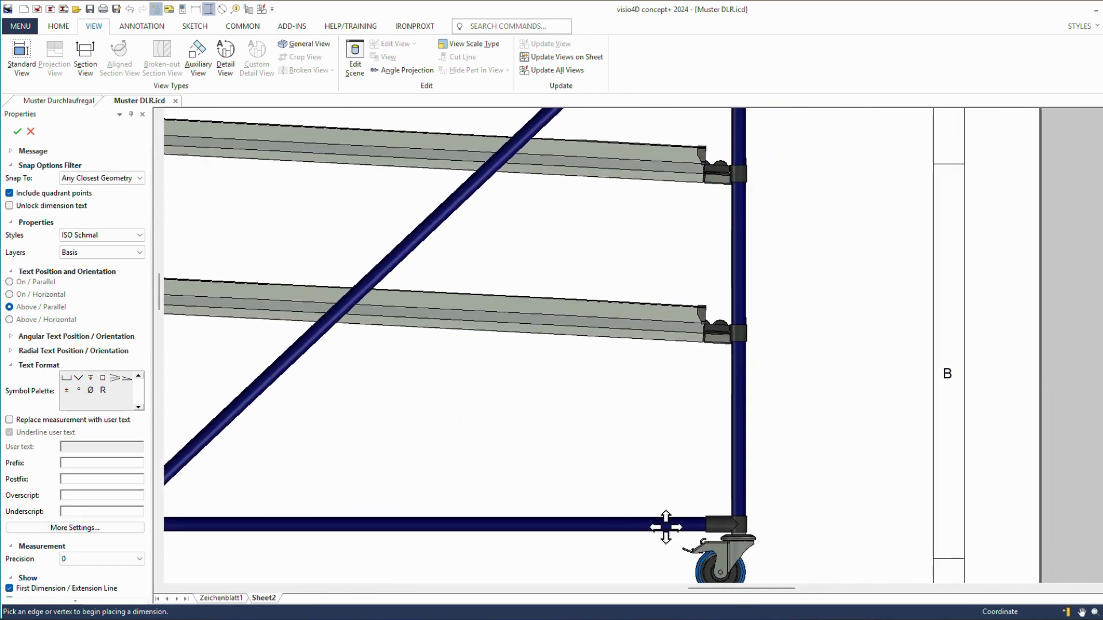
pyautogui.click(750, 518)
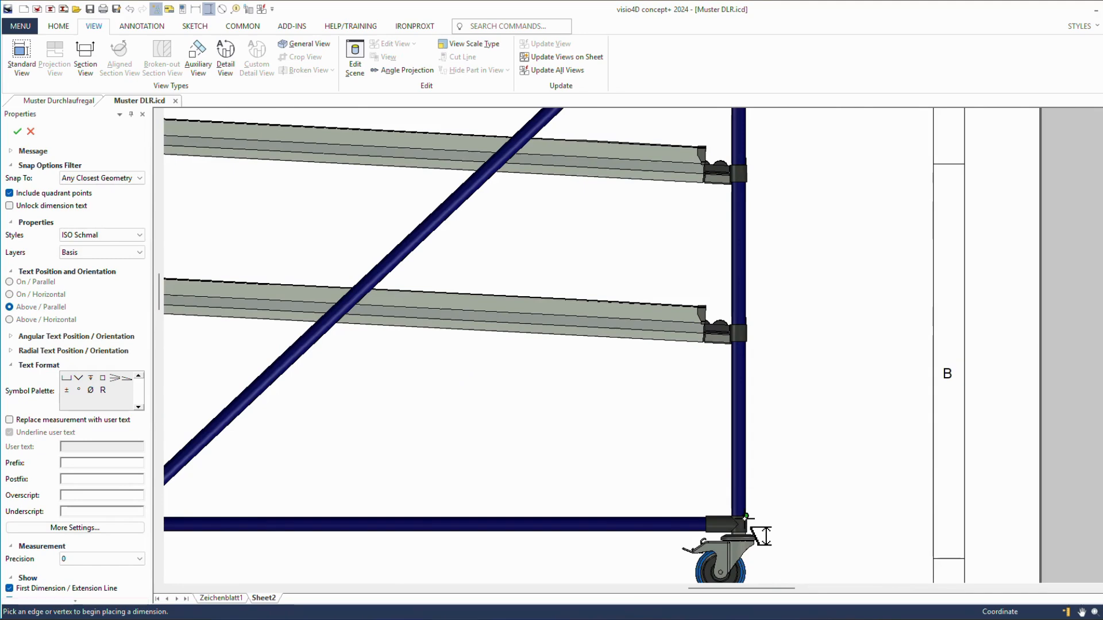
pyautogui.click(752, 342)
pyautogui.click(792, 429)
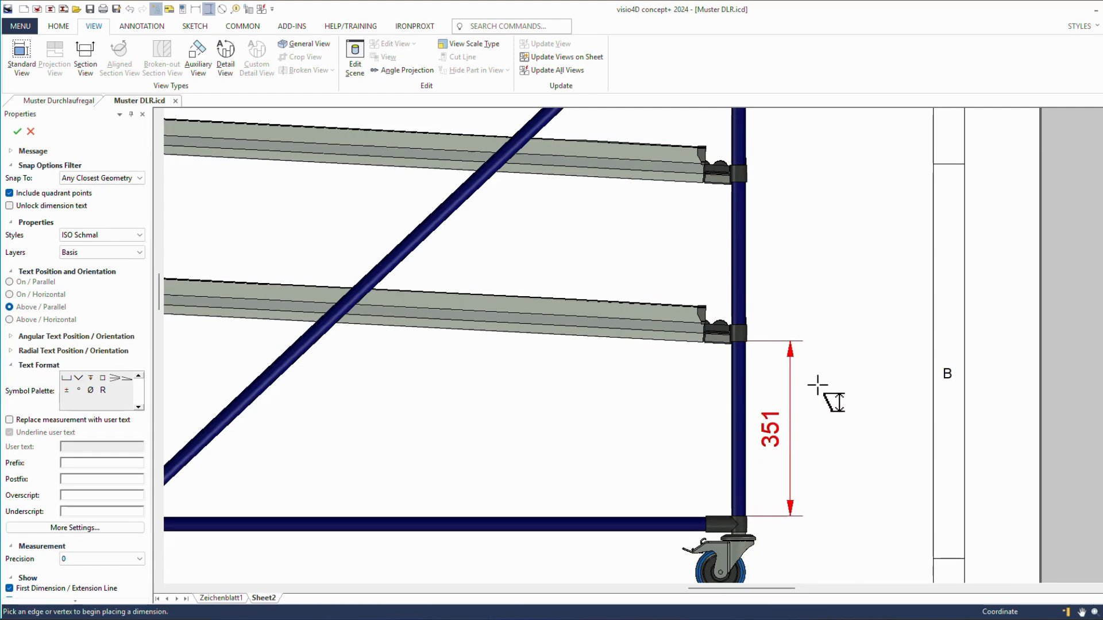
pyautogui.click(739, 328)
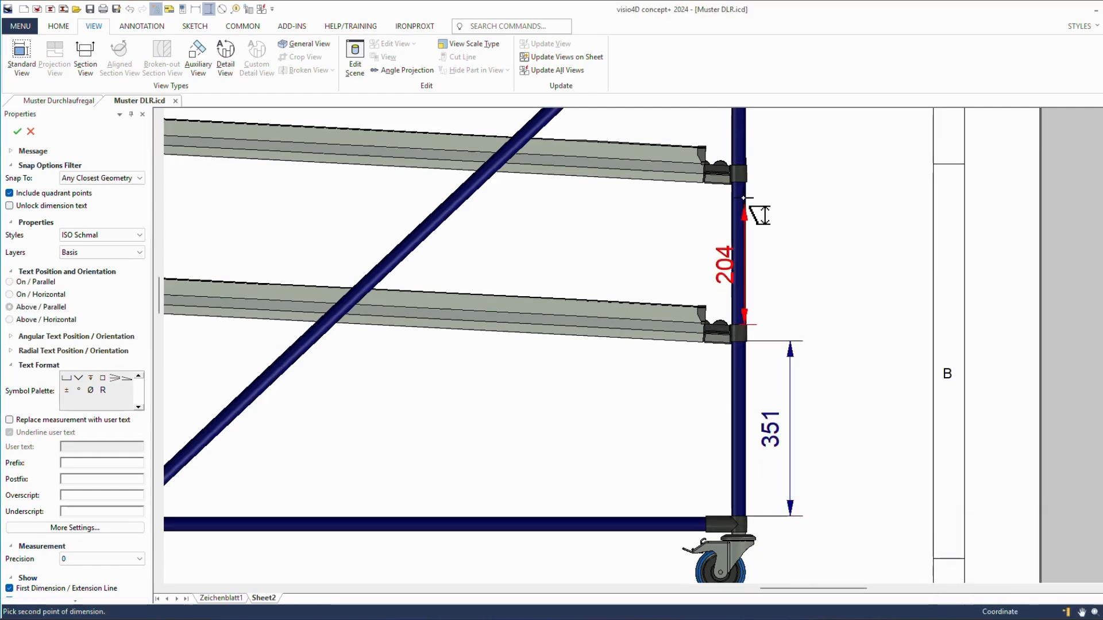
pyautogui.click(742, 184)
pyautogui.click(782, 417)
# Step: Continue the right post's aligned vertical dimensions in the left view from the lowest shelf connector through the middle and upper ones to the top corner connector
pyautogui.moveTo(827, 260); pyautogui.dragTo(846, 516, button='middle')
pyautogui.click(758, 430)
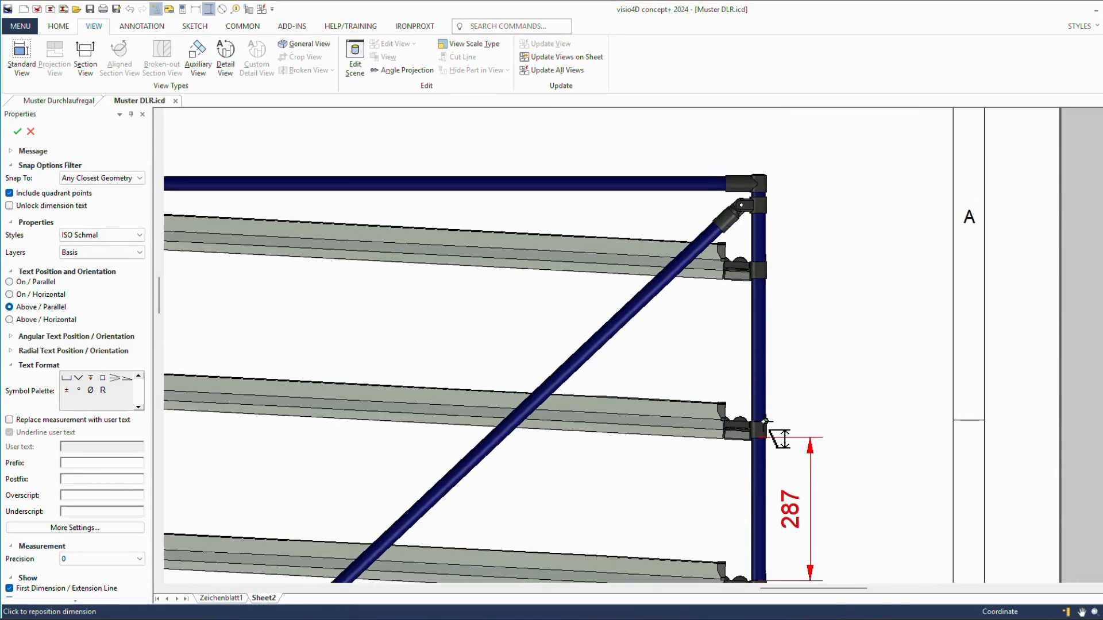
pyautogui.click(758, 278)
pyautogui.click(796, 526)
pyautogui.click(759, 262)
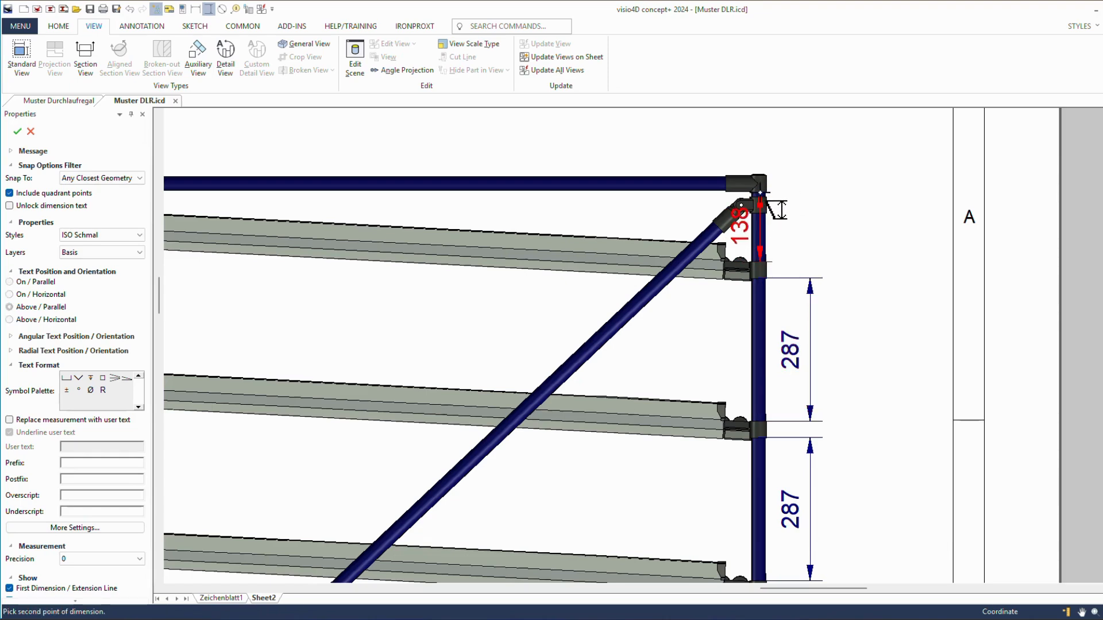
pyautogui.click(766, 191)
pyautogui.click(818, 344)
# Step: Dimension the small vertical gap between the right post's top corner connector and the diagonal brace's connector, placing the text inside the frame
pyautogui.click(759, 183)
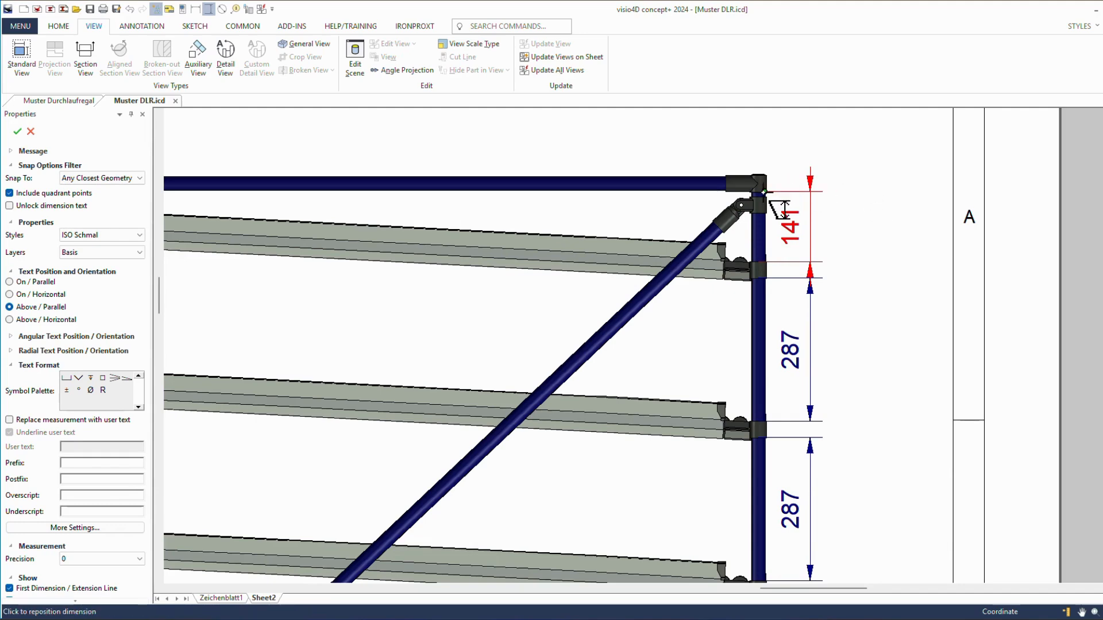
pyautogui.click(758, 197)
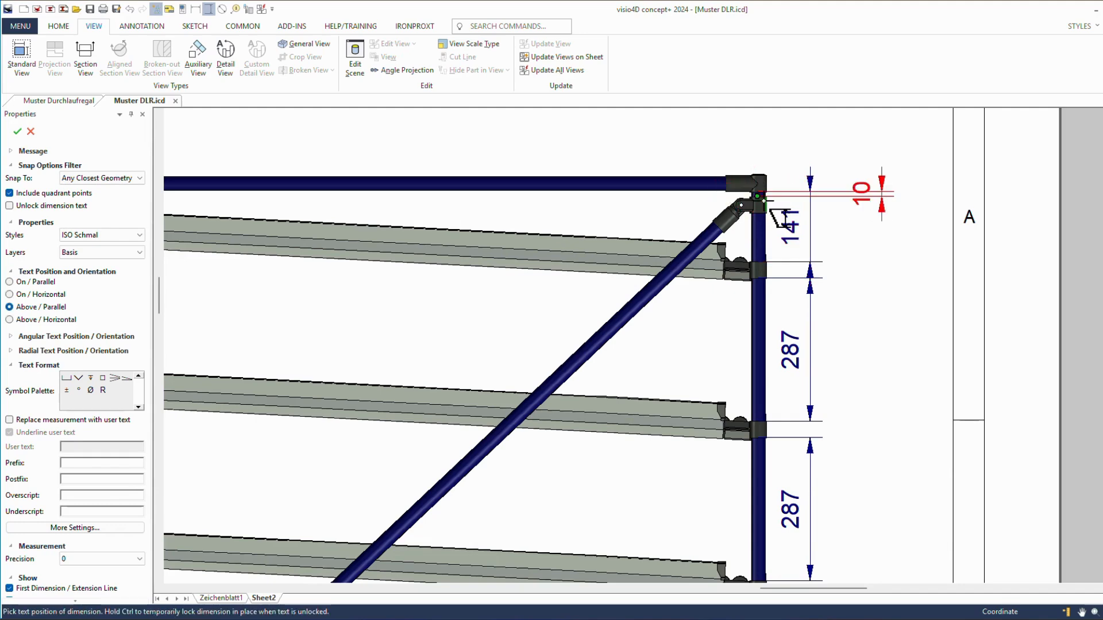
pyautogui.click(704, 205)
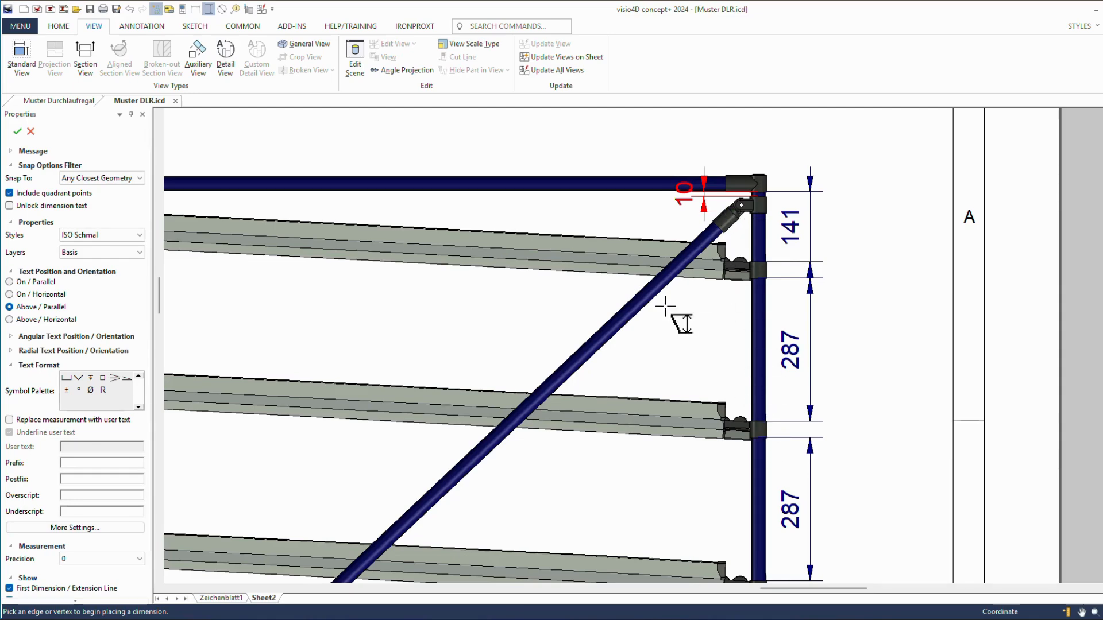
# Step: Add a vertical dimension for the caster height on the left view's left post, from the floor line to the bottom connector
pyautogui.moveTo(598, 504)
pyautogui.mouseDown(button='middle')
pyautogui.moveTo(798, 358)
pyautogui.moveTo(857, 246)
pyautogui.mouseUp(button='middle')
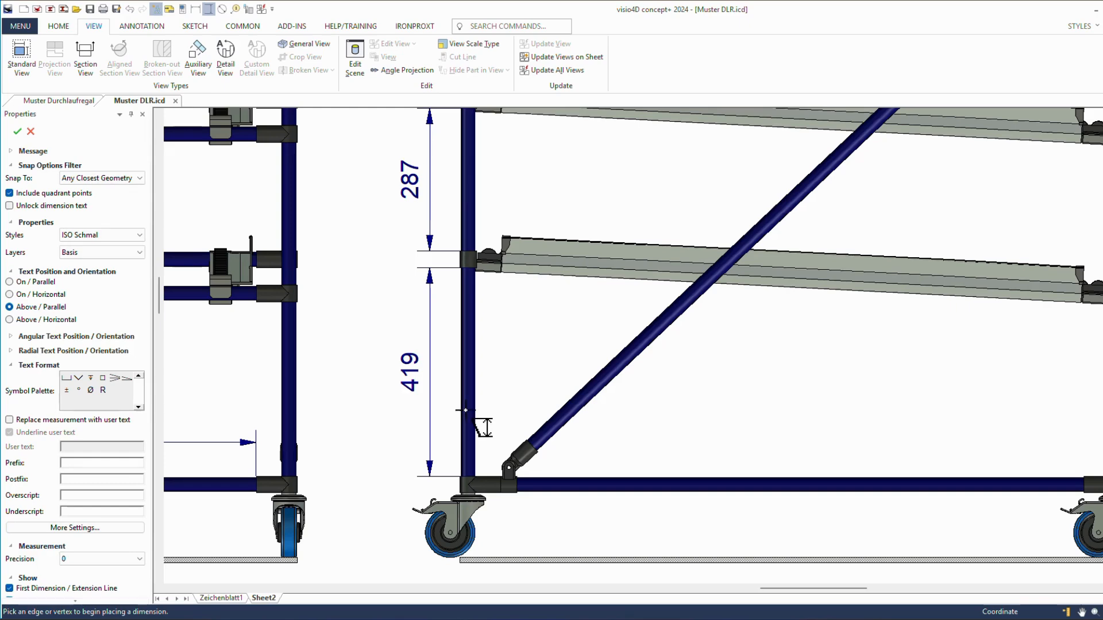
pyautogui.click(461, 558)
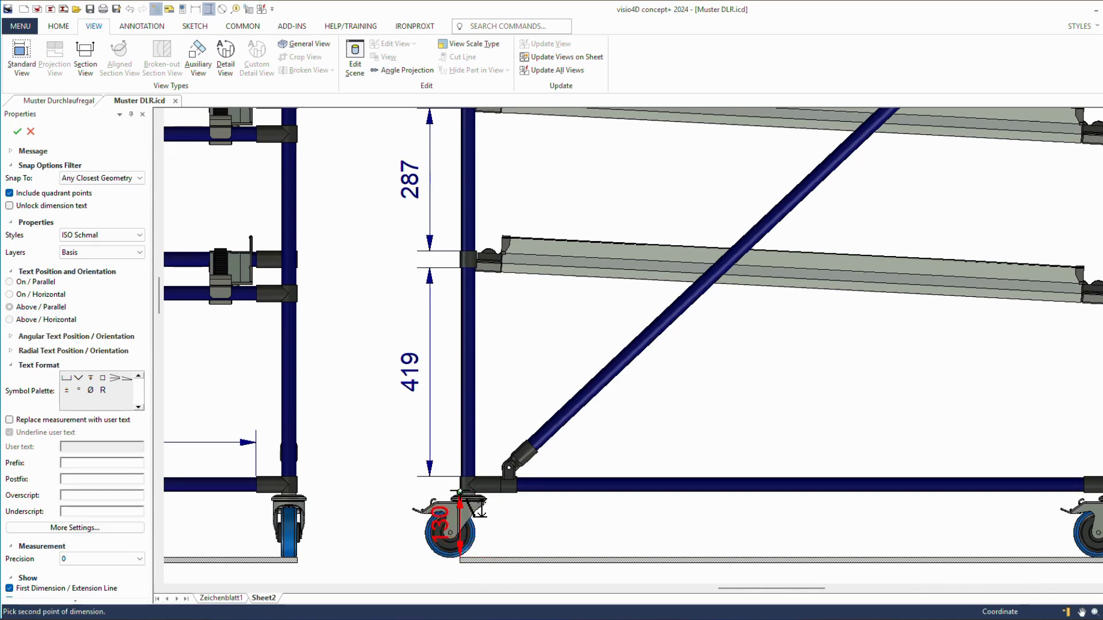
pyautogui.click(460, 492)
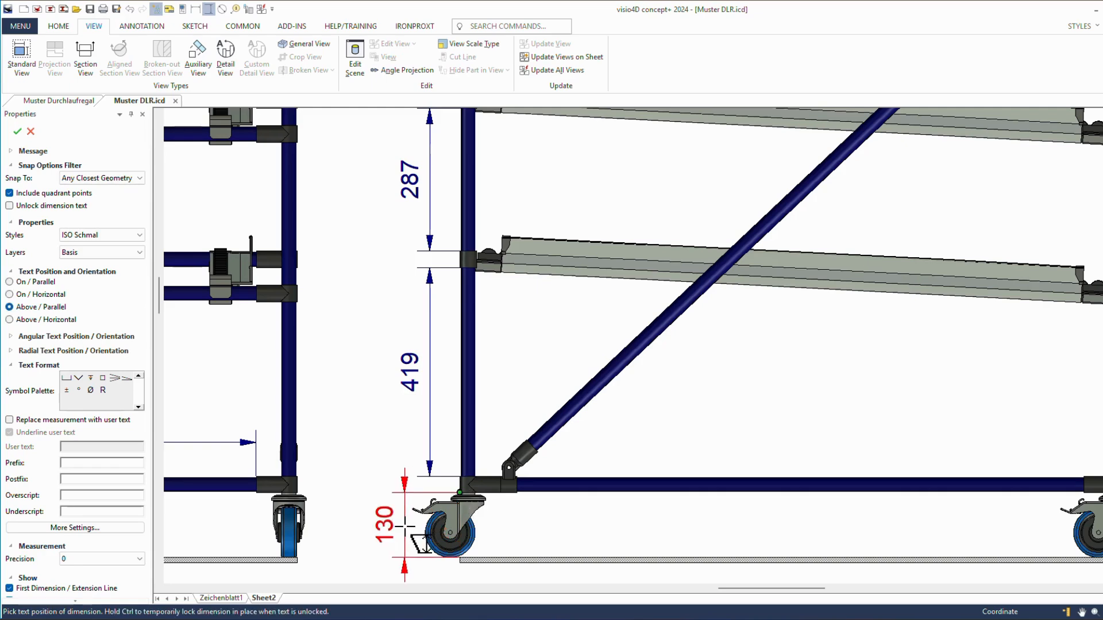
pyautogui.click(405, 526)
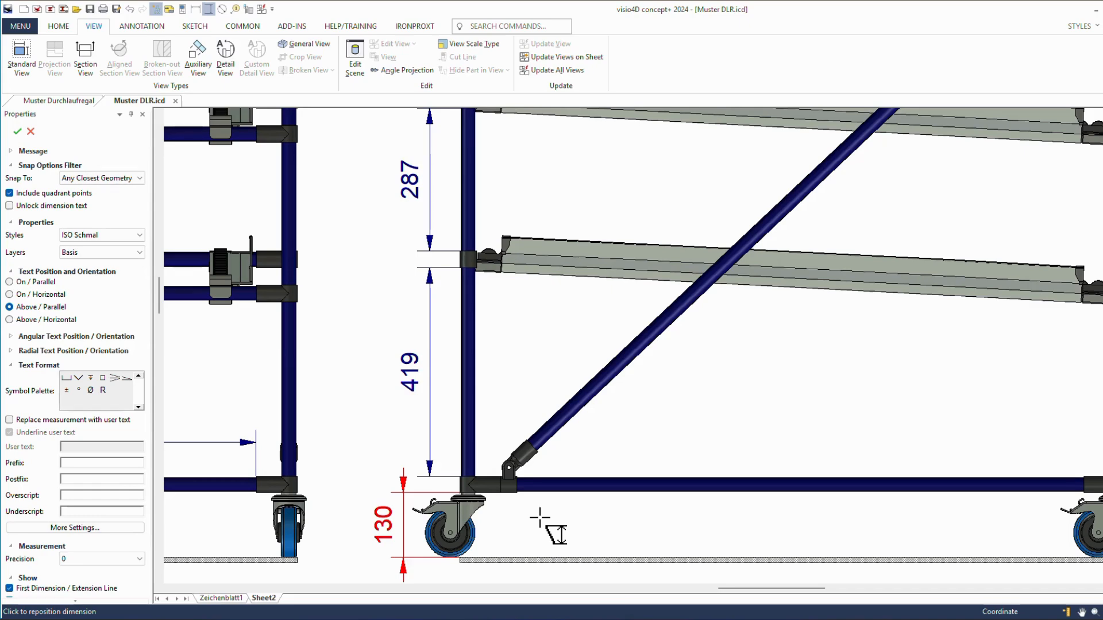
# Step: Save the drawing with the finished dimensions on the second sheet
pyautogui.scroll(1, 540, 519)
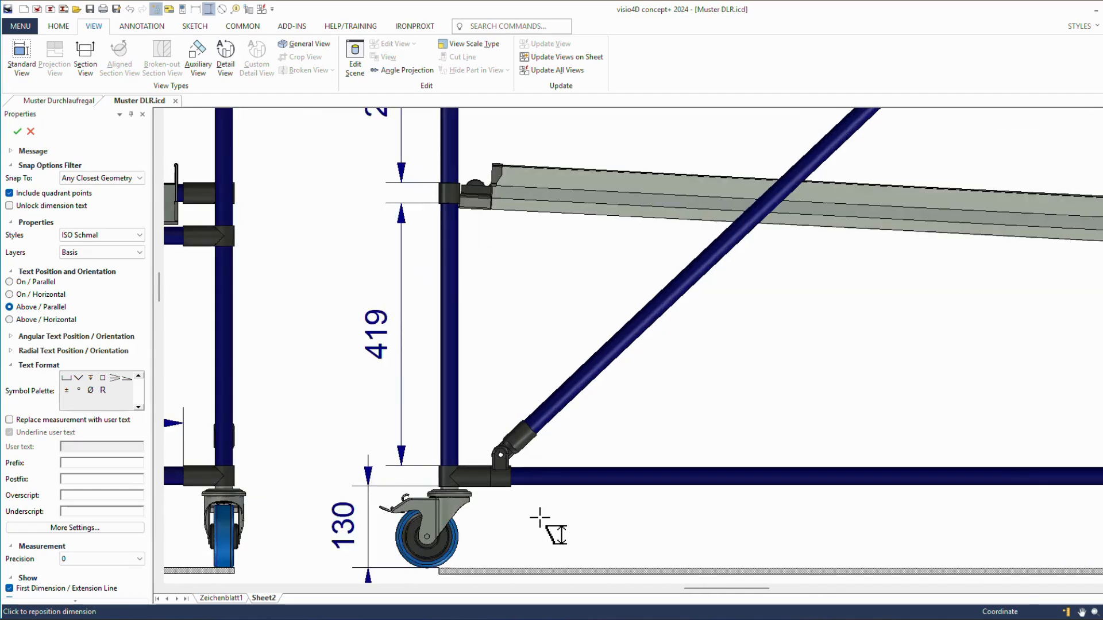
pyautogui.scroll(-1, 540, 519)
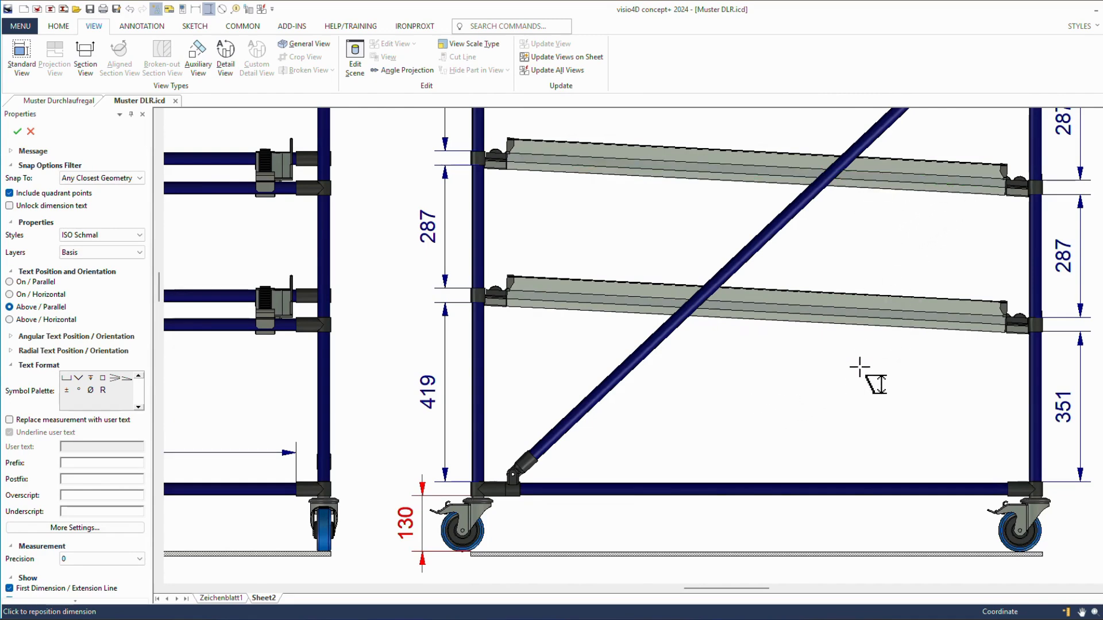
pyautogui.scroll(-2, 860, 368)
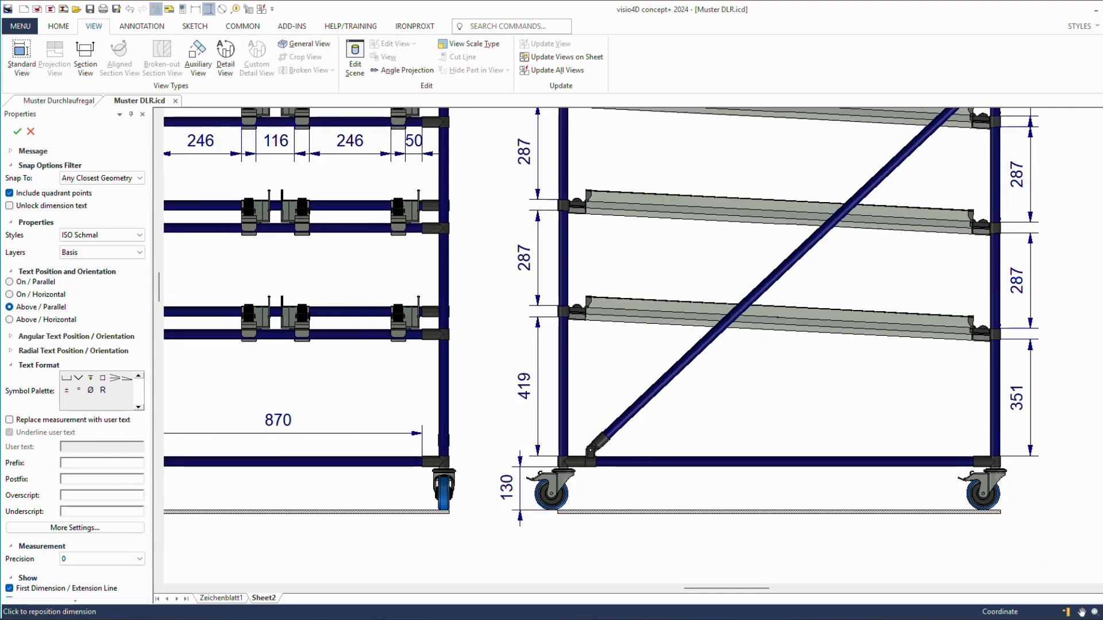
pyautogui.scroll(-2, 861, 372)
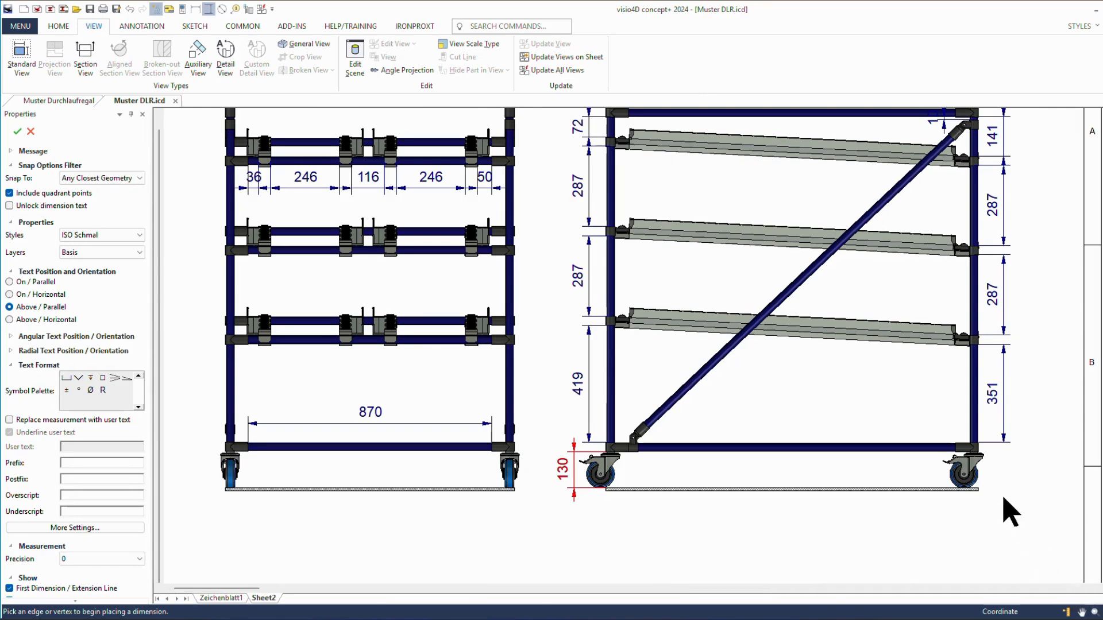
pyautogui.press('F8')
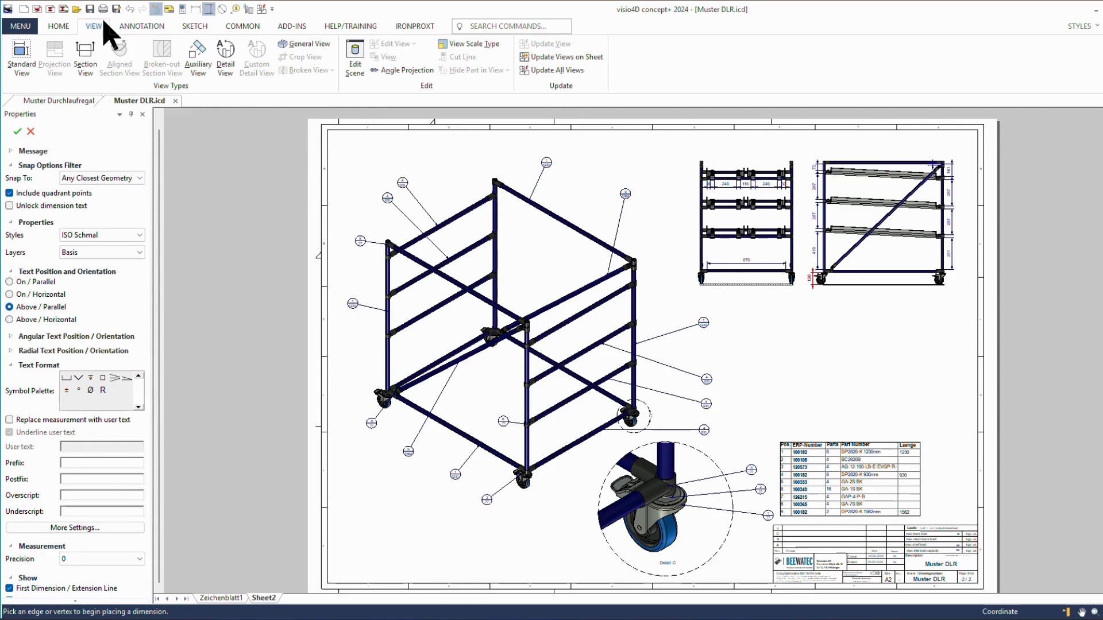
pyautogui.click(90, 8)
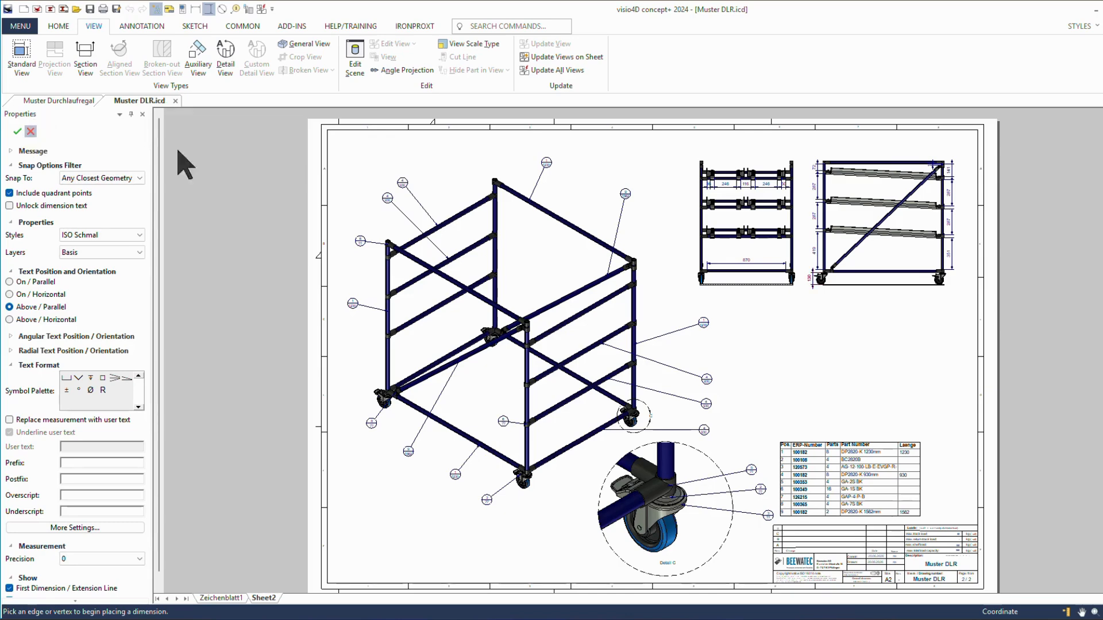
# Step: Export the drawing in PDF format as Muster DLR to the Schulung BeeVisio_2024 folder, replacing the existing file
pyautogui.click(193, 9)
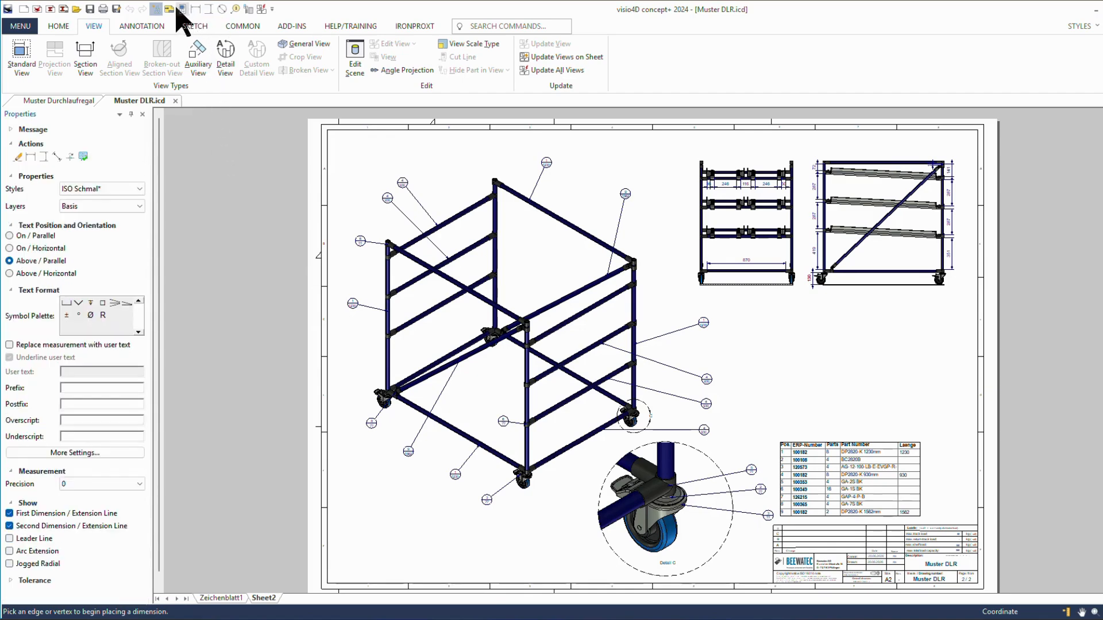
pyautogui.click(275, 218)
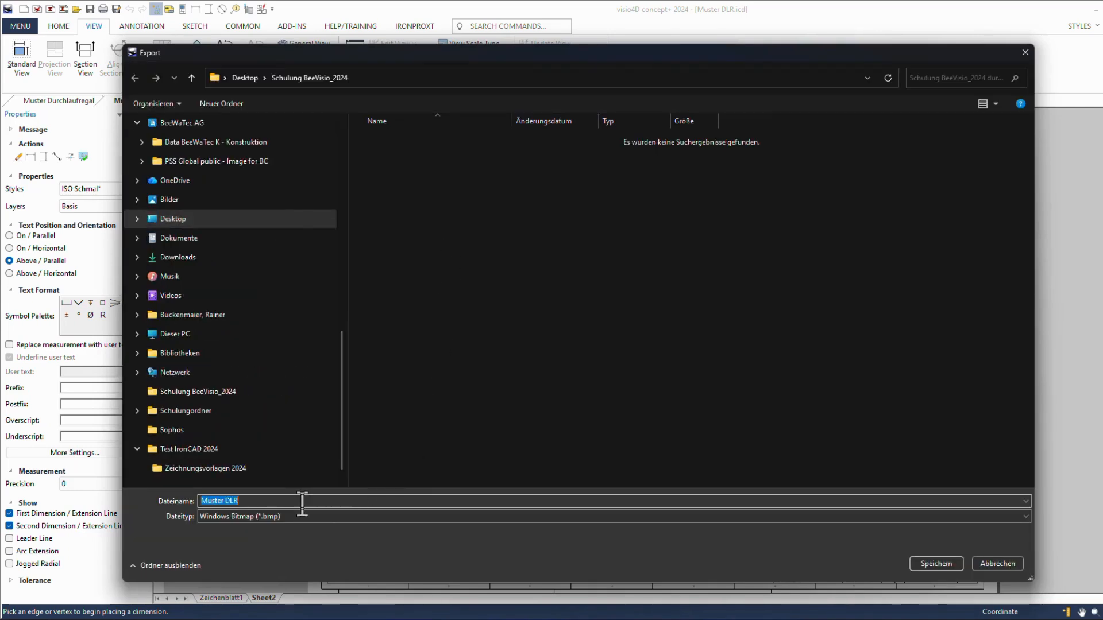
pyautogui.click(281, 516)
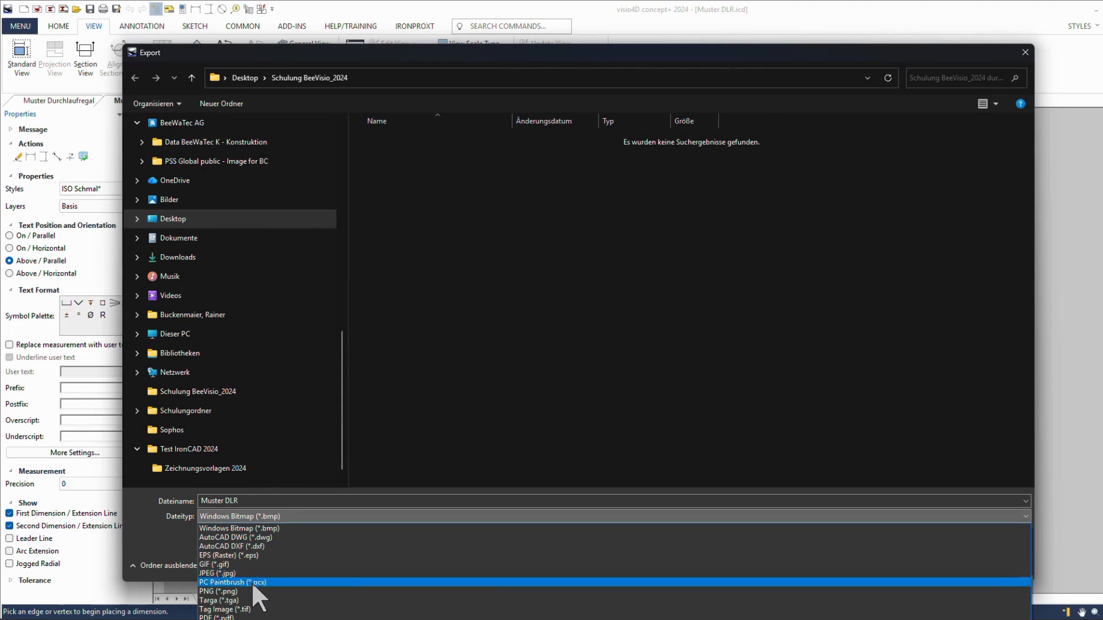
pyautogui.click(261, 616)
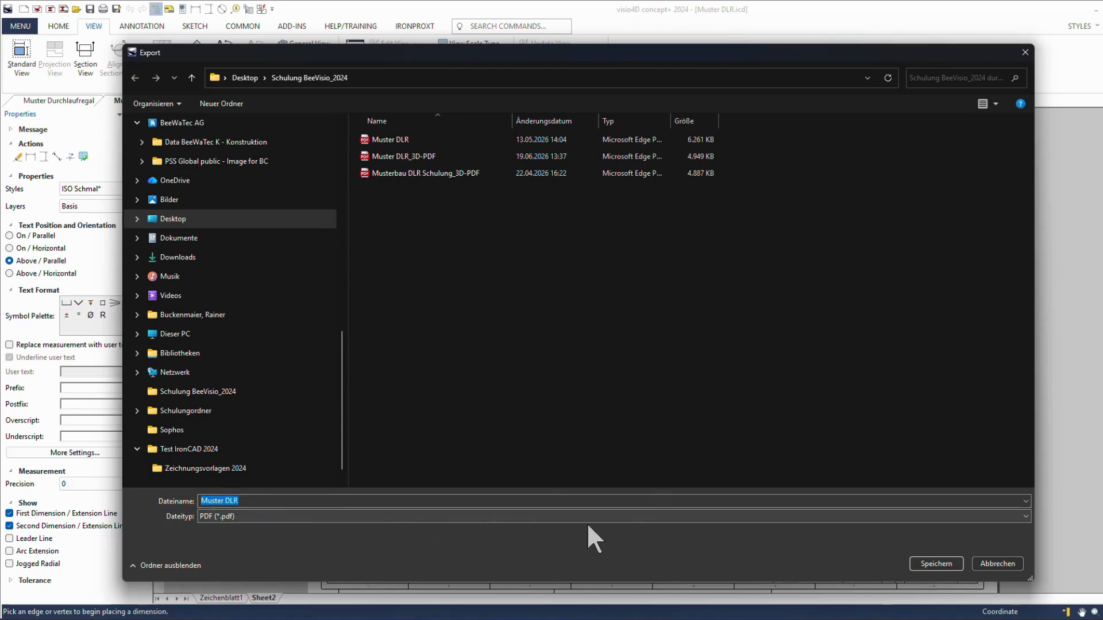
pyautogui.click(936, 561)
pyautogui.click(614, 313)
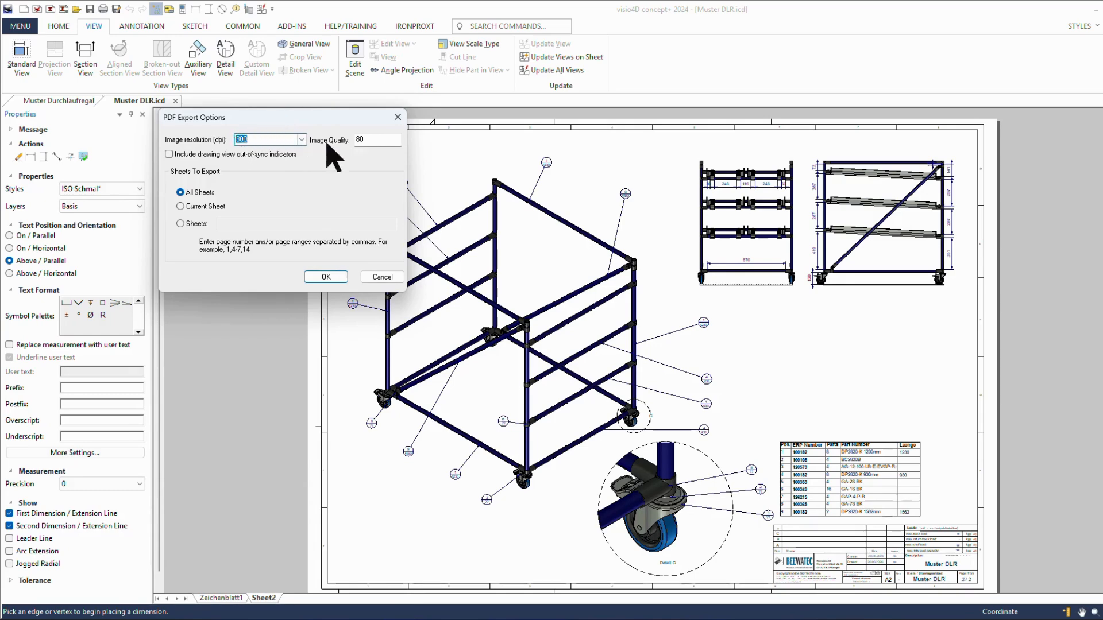
# Step: Export all sheets to the PDF using the fast individual view settings for curves, and clear the dimension selection
pyautogui.click(317, 277)
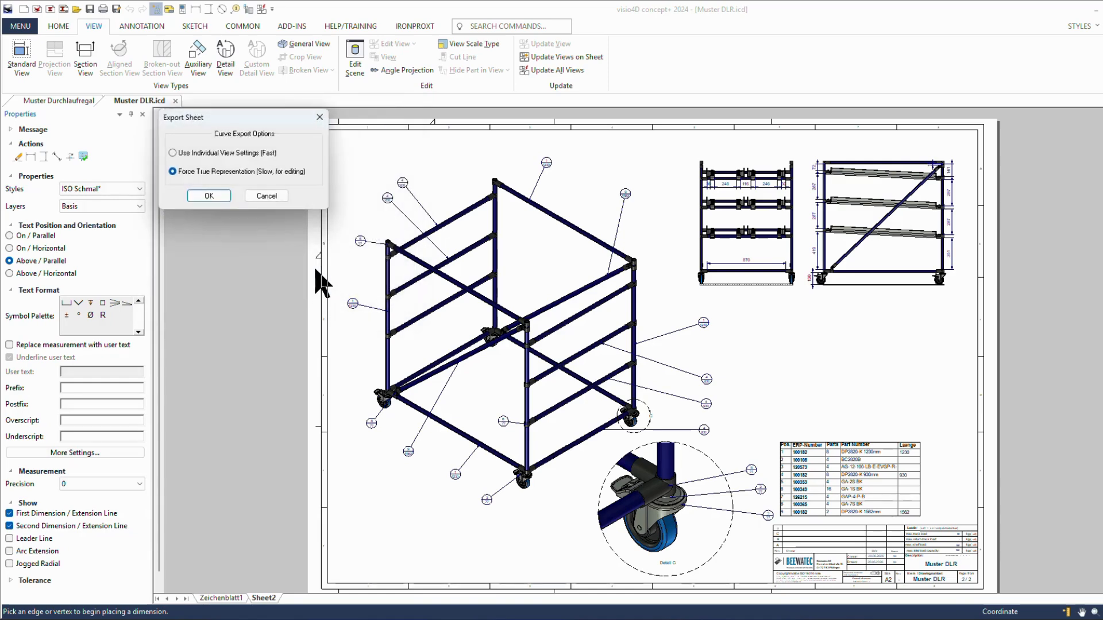
pyautogui.click(175, 154)
pyautogui.click(204, 196)
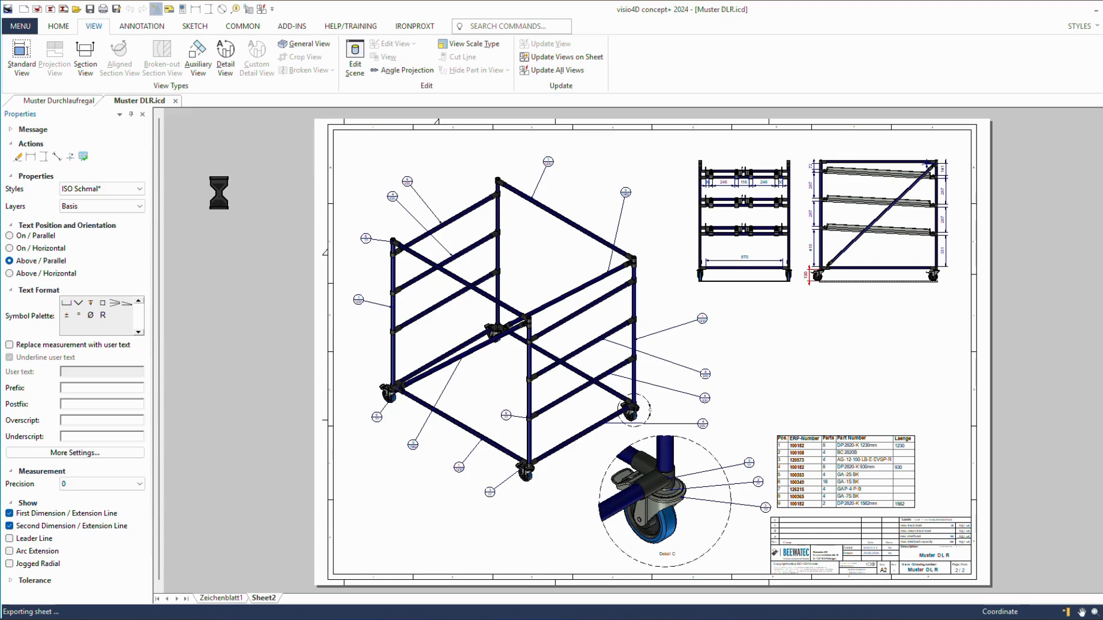
pyautogui.click(233, 230)
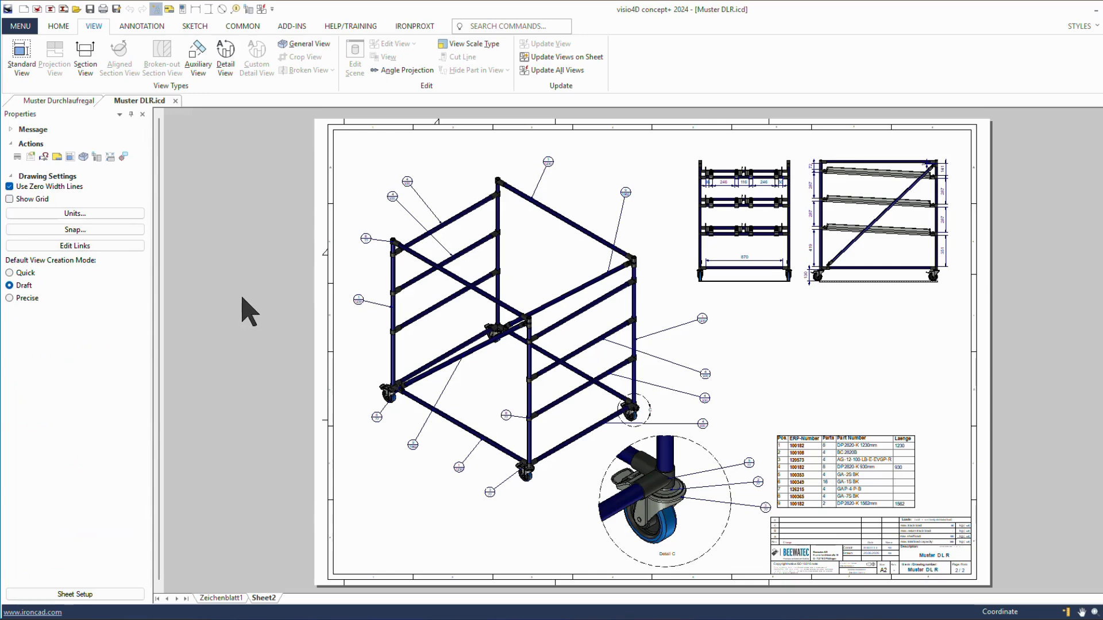
# Step: Switch between the two drawing sheets to review them, ending on Zeichenblatt1
pyautogui.click(227, 599)
pyautogui.click(263, 599)
pyautogui.click(220, 598)
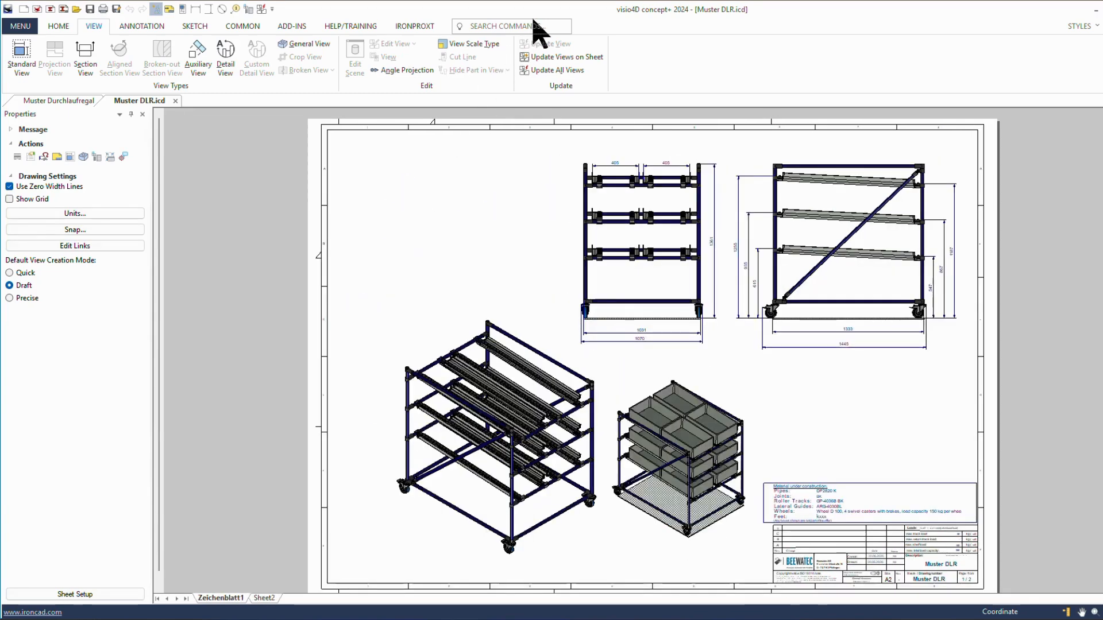